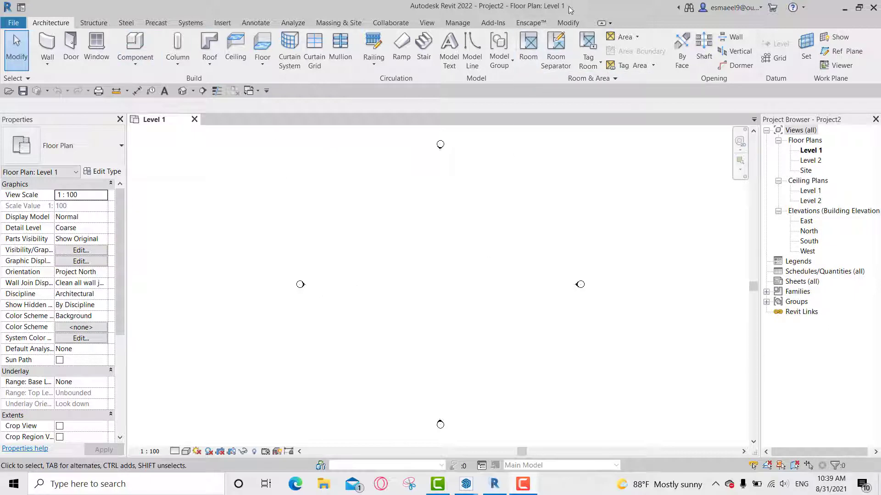
Display the Enscape tools in Revit and open the project's default 3D view.
click(523, 23)
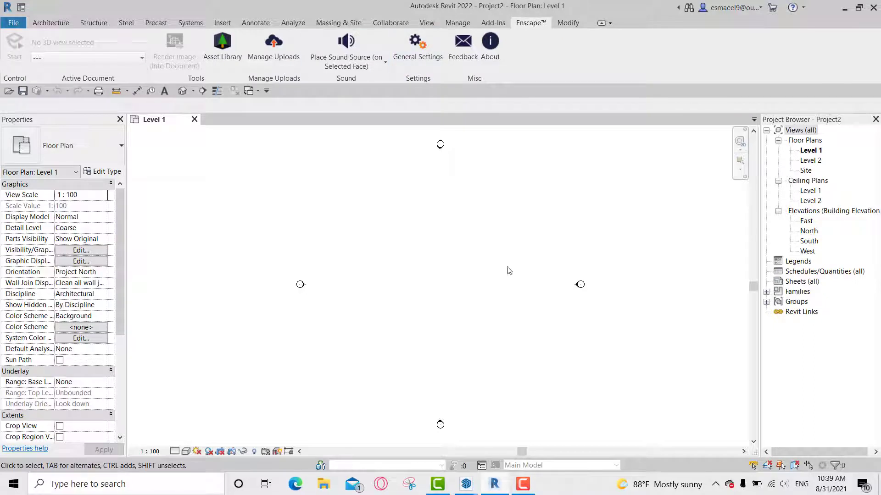
key(3)
key(d)
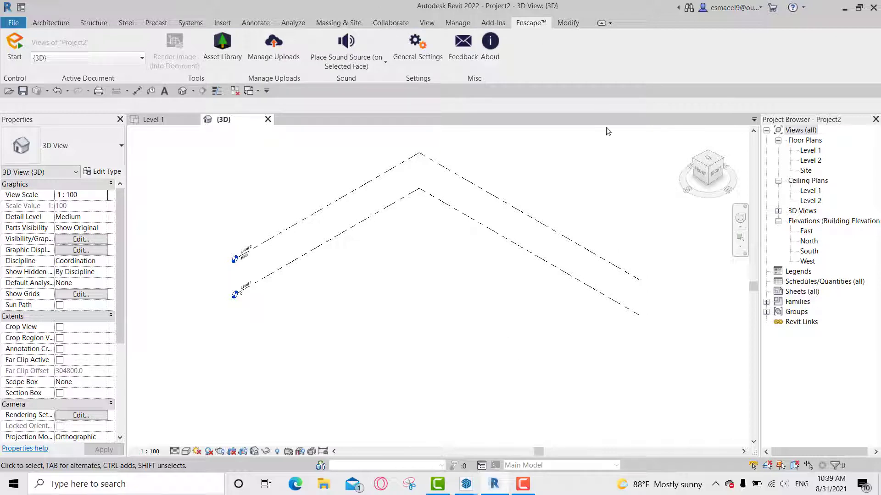
Close Revit and switch to the First One bedroom model in SketchUp.
click(873, 8)
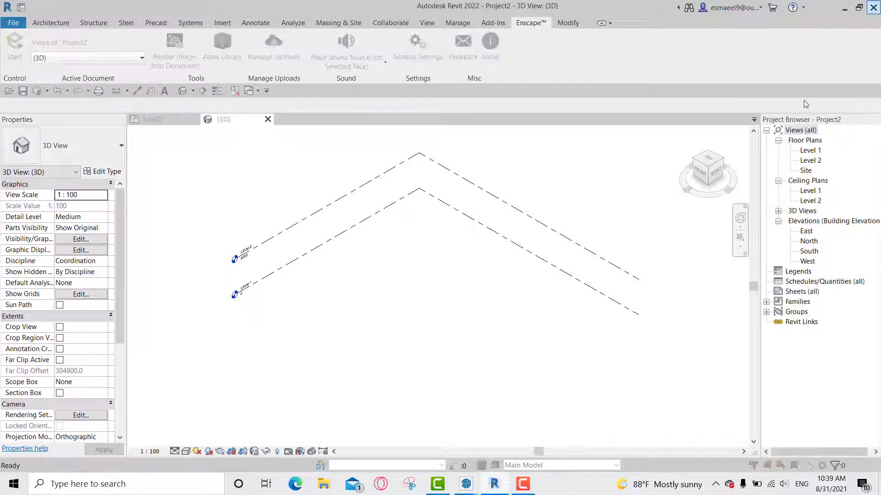
click(467, 244)
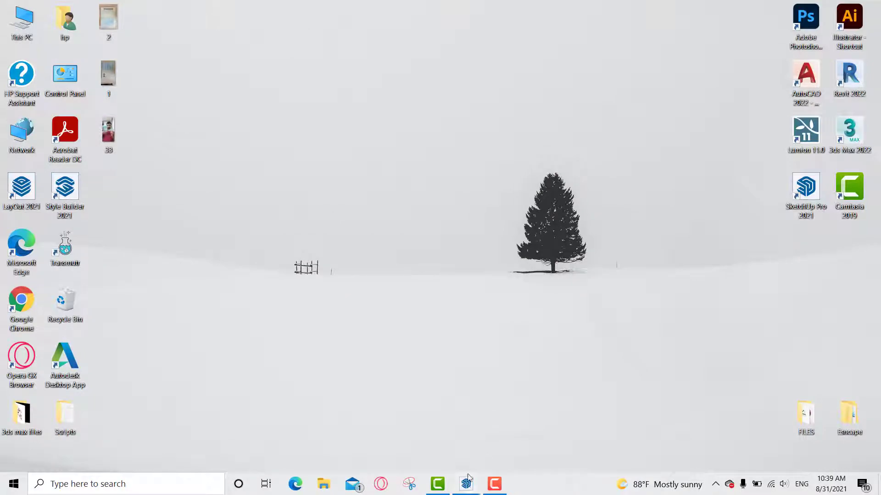
mouse_move(466, 484)
click(457, 429)
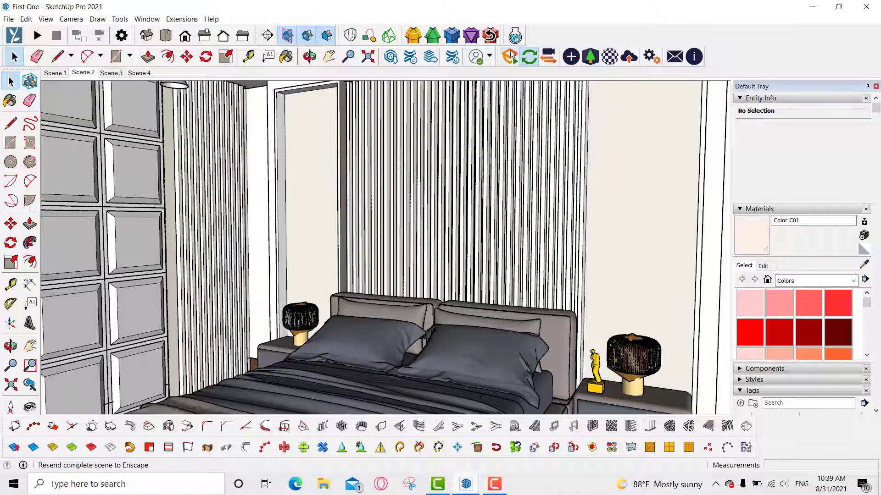
Hide the Enscape toolbar and show it again.
right_click(721, 41)
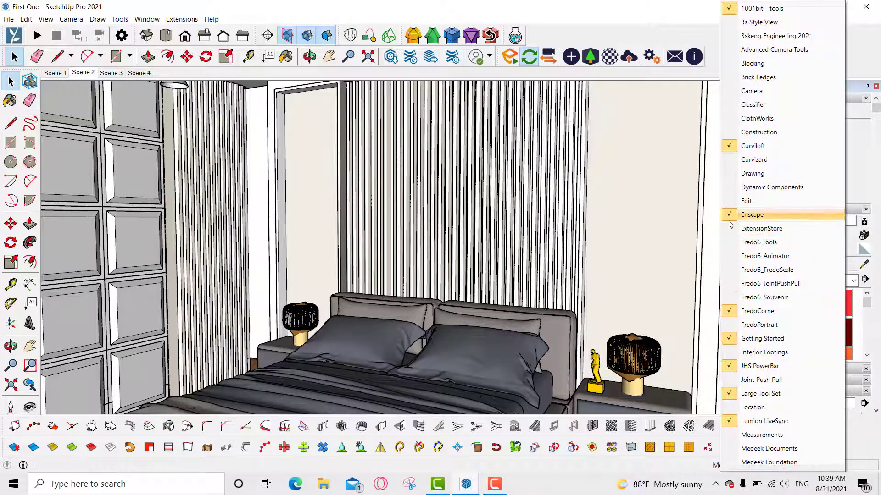
click(776, 215)
right_click(627, 49)
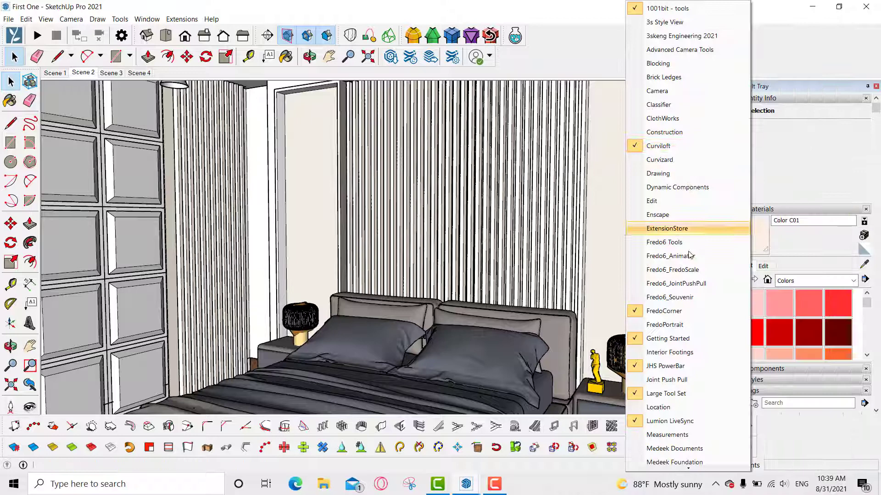
click(668, 216)
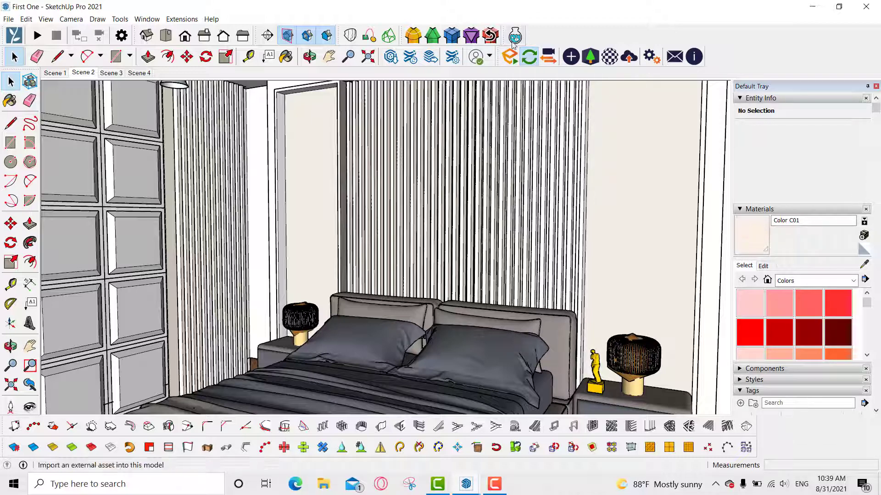
Shrink the Enscape render window, place it over the SketchUp model view and pin it on top.
mouse_move(473, 488)
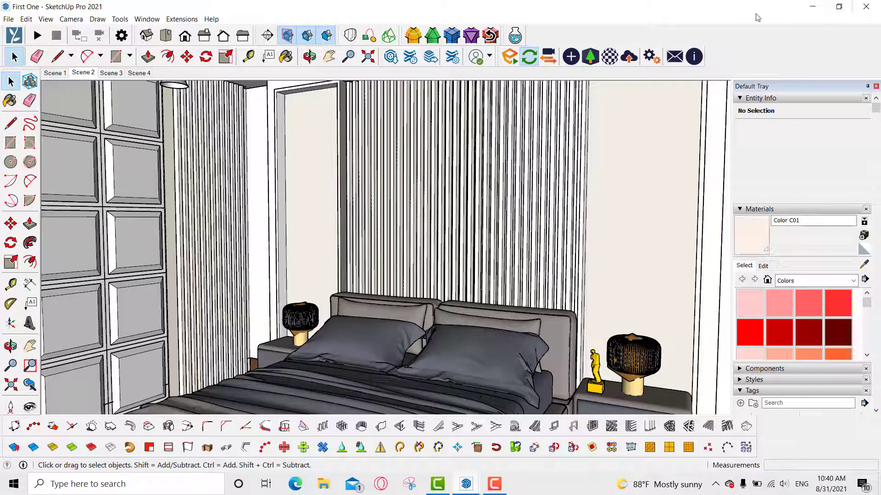
click(555, 422)
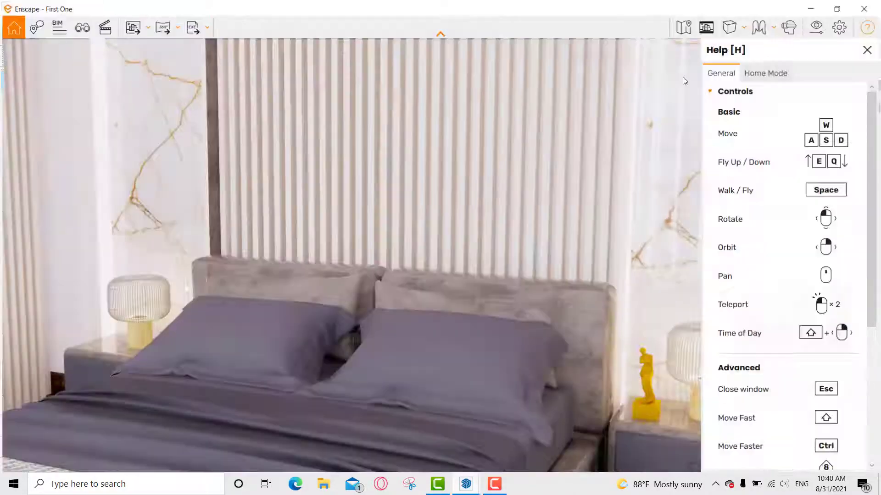
click(839, 6)
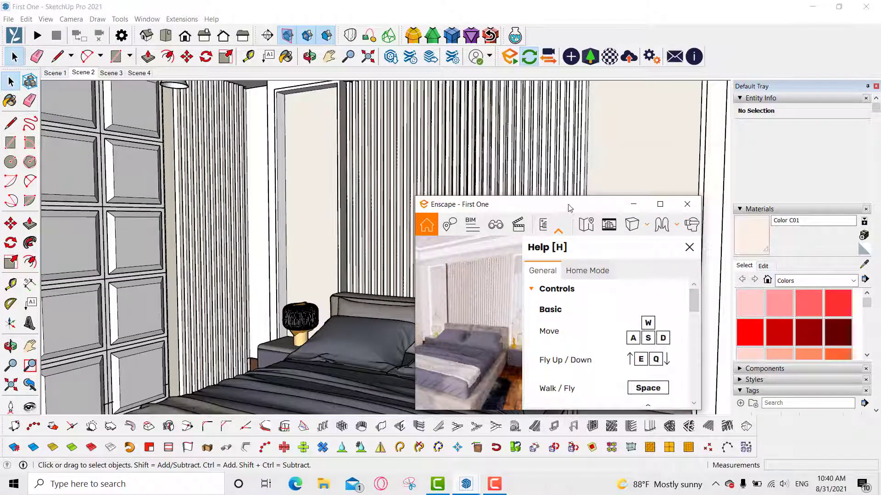
drag(569, 207, 637, 138)
click(715, 484)
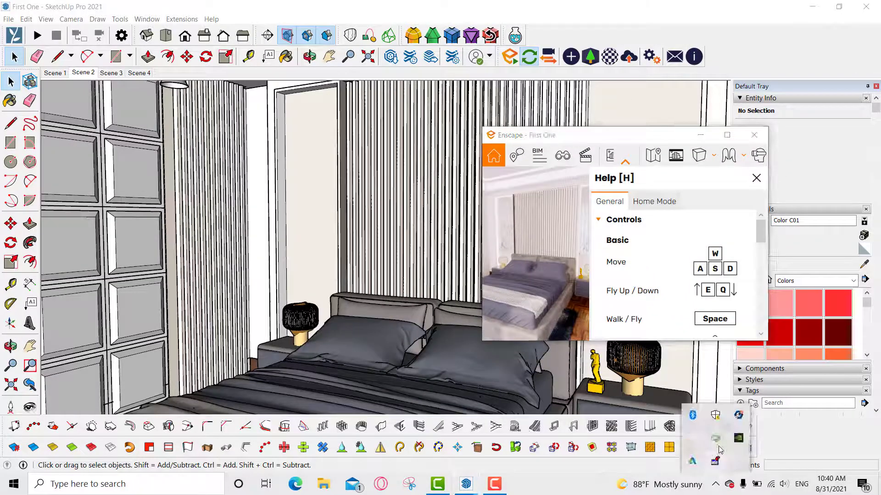
click(665, 129)
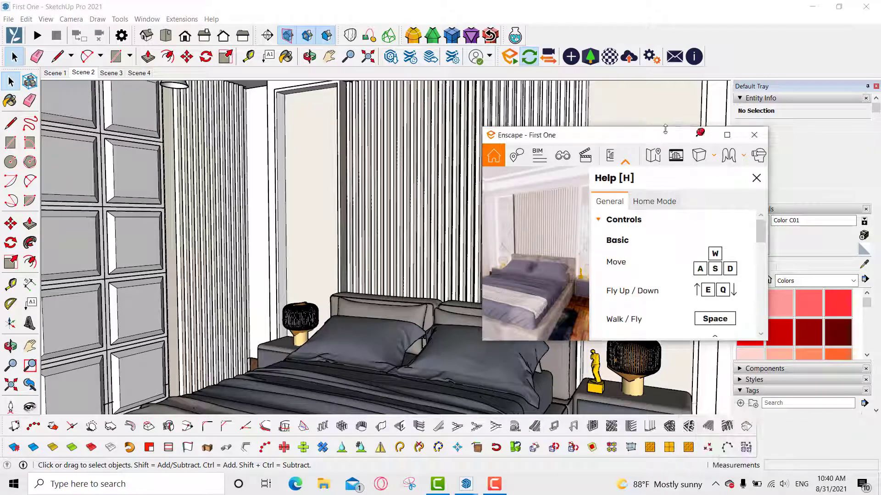
click(693, 18)
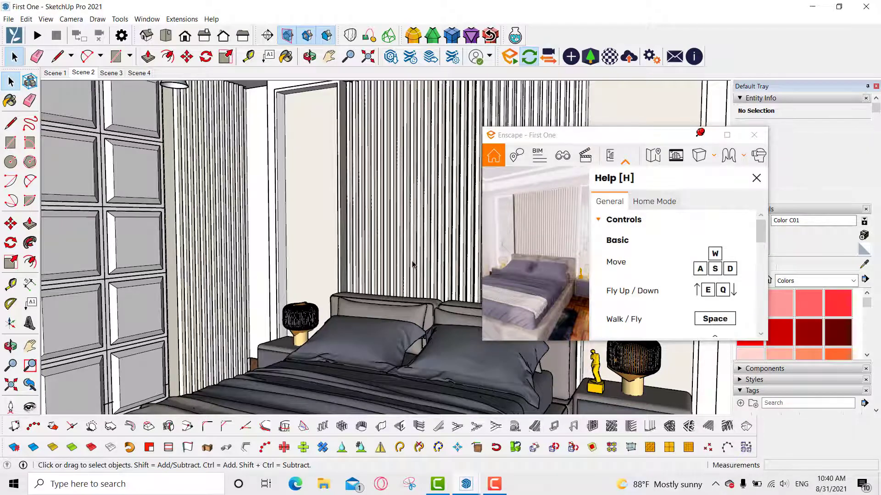
Synchronize the Enscape view with the SketchUp camera and close the Enscape Help panel.
click(549, 56)
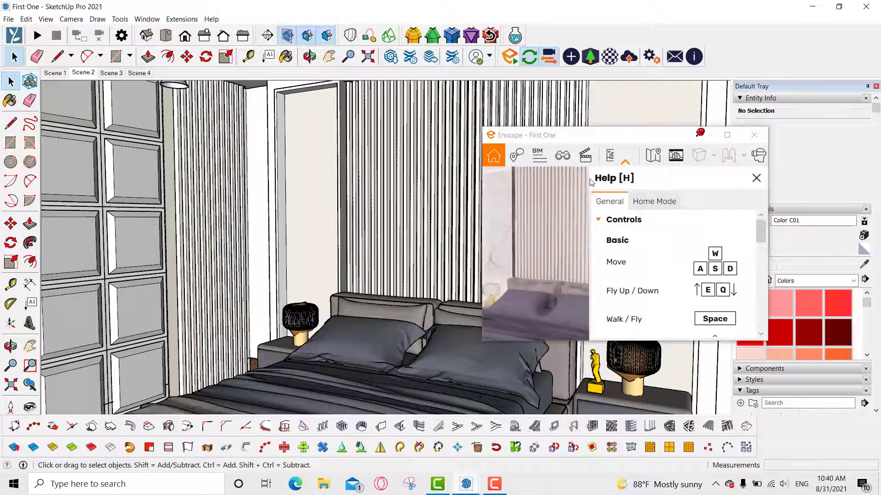
click(756, 178)
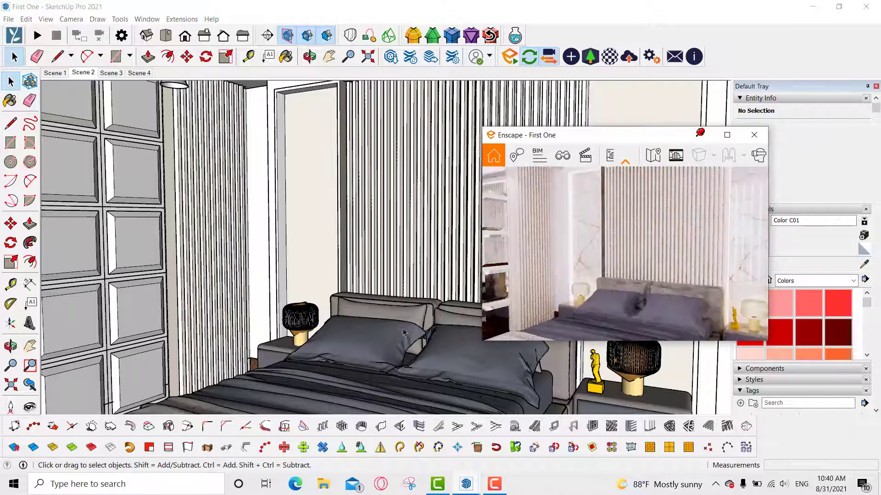
mouse_move(403, 332)
middle_down()
mouse_move(390, 307)
mouse_move(337, 295)
mouse_move(310, 278)
mouse_move(374, 278)
mouse_move(353, 291)
mouse_move(336, 267)
middle_up()
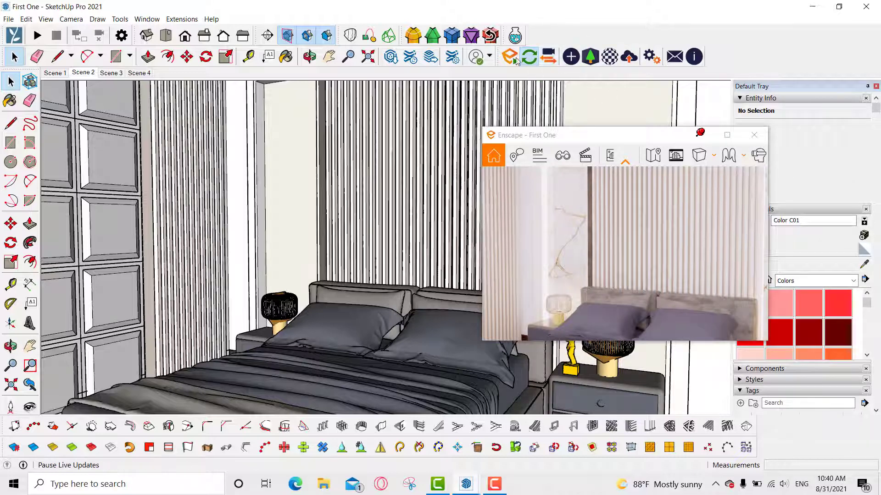
Open the Enscape Objects window and minimize the Enscape render window, keeping the SketchUp model in front.
click(570, 57)
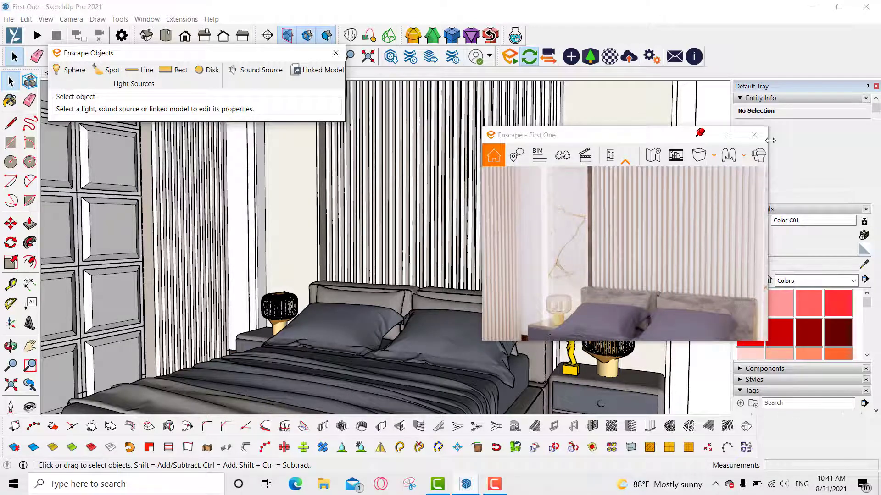
click(700, 135)
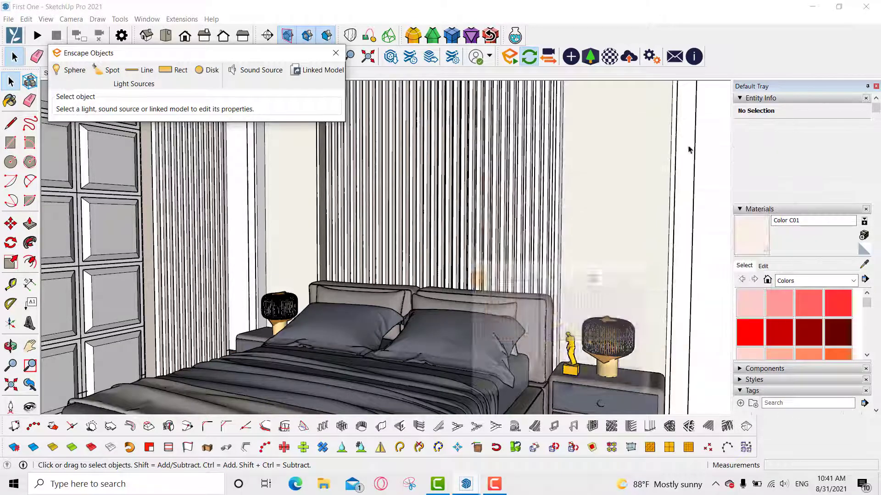
click(823, 7)
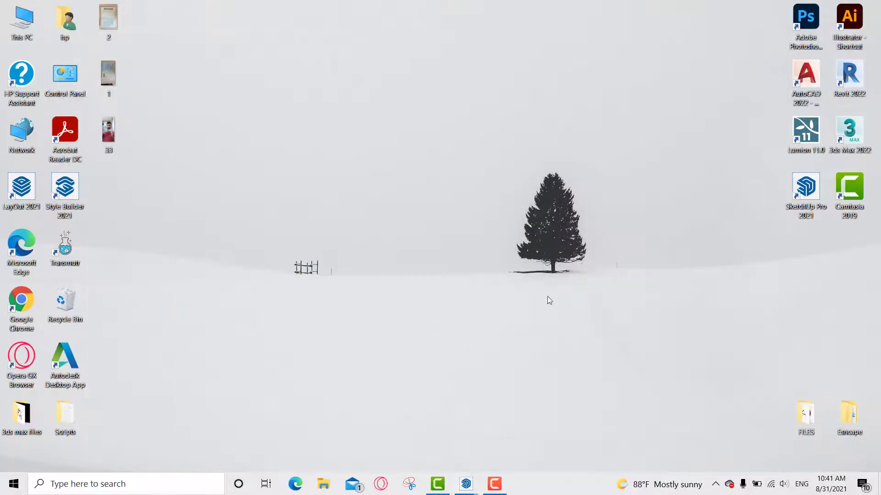
mouse_move(476, 491)
click(440, 447)
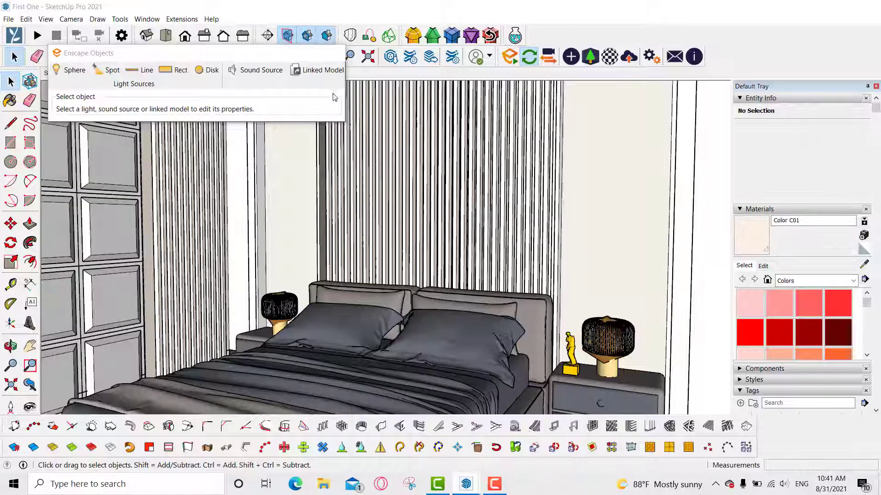
In Scene 4, add a sphere light on the ground outside the building with a light source radius of 0.29 m.
click(133, 73)
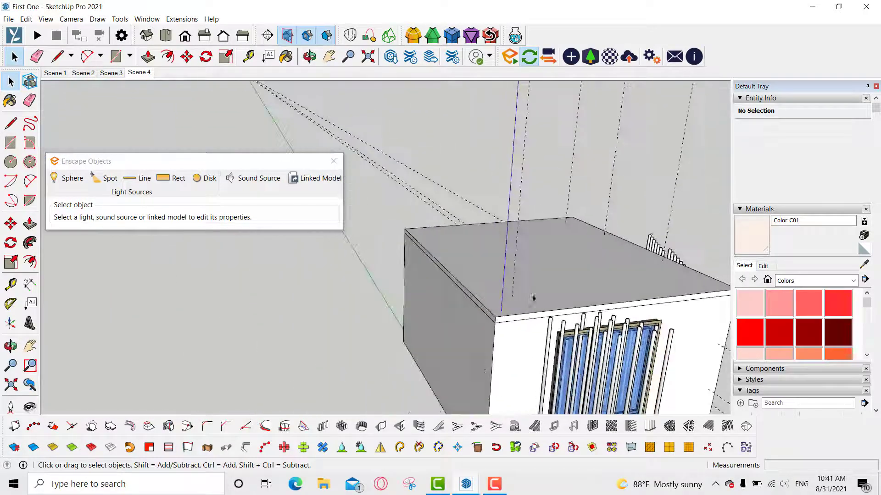
click(69, 178)
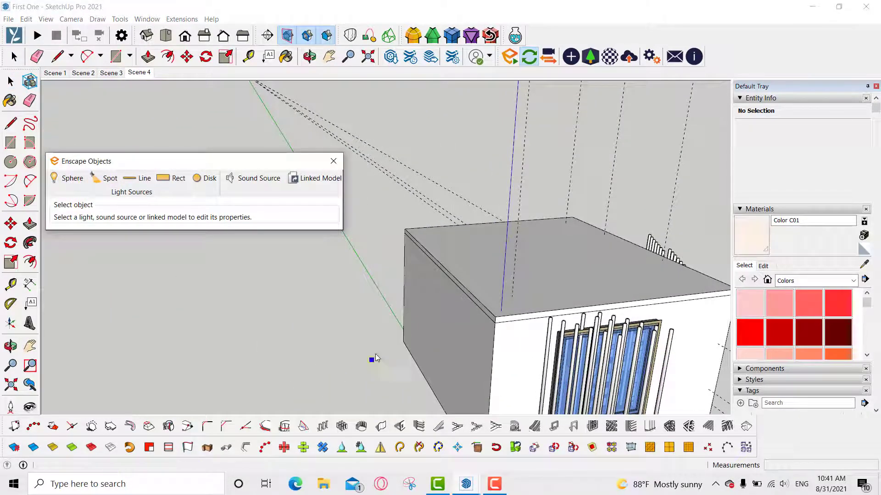
click(344, 367)
scroll(345, 367, up, 5)
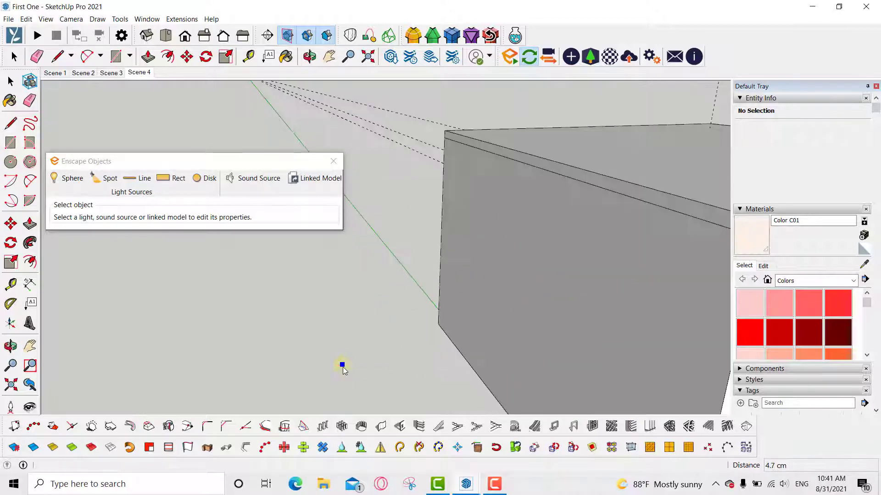
click(345, 370)
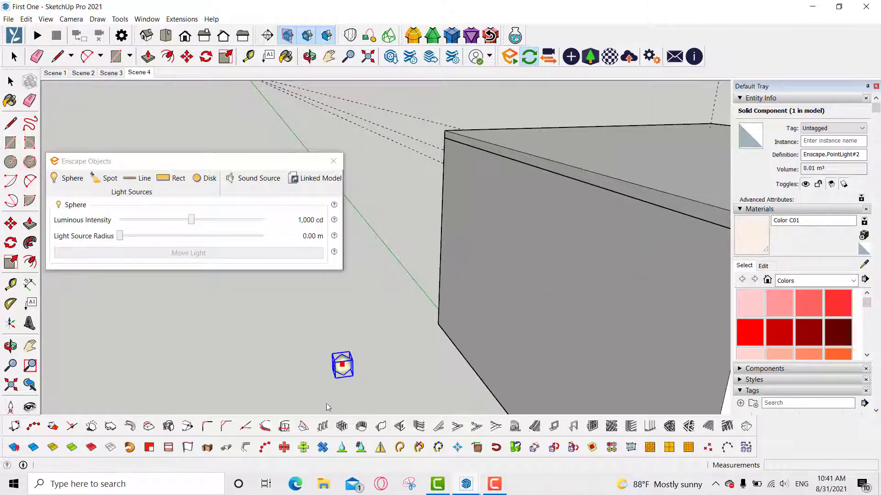
middle_drag(353, 367, 400, 329)
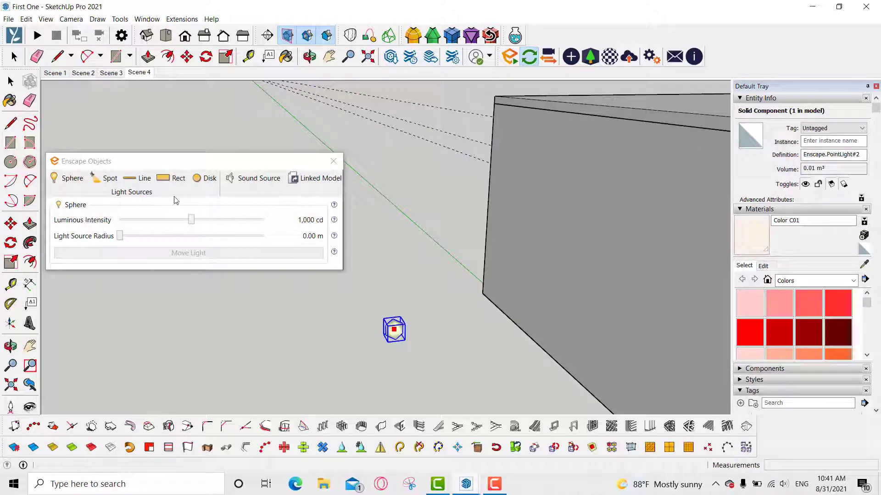
drag(121, 238, 147, 237)
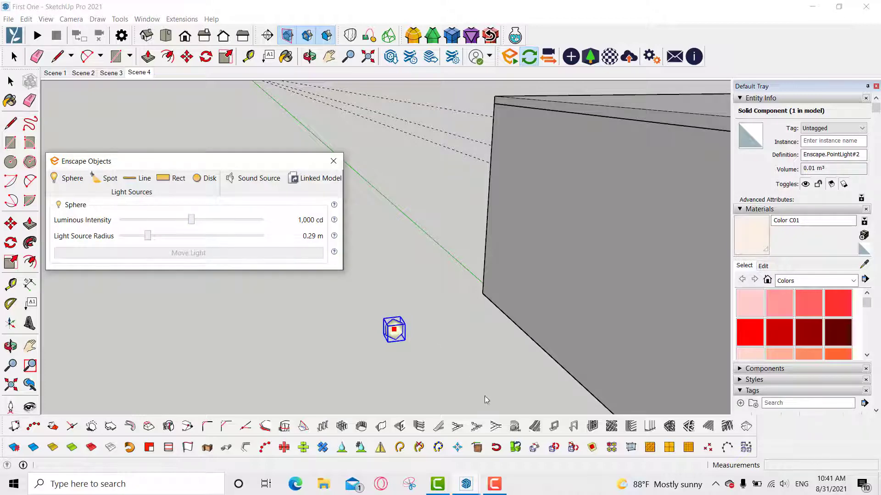
Bring back the Enscape render window and set the sphere light's luminous intensity to 1,142 cd after trying 155,833 cd.
mouse_move(468, 484)
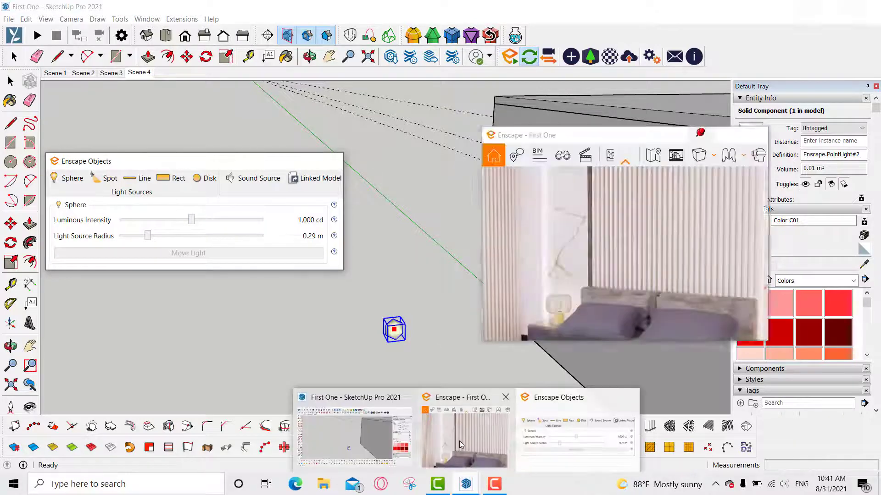
click(473, 427)
scroll(577, 234, down, 2)
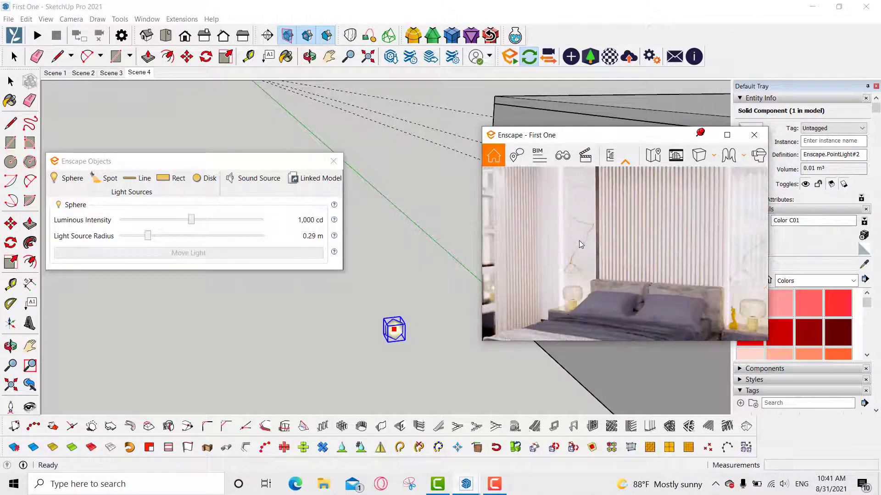
scroll(607, 250, up, 5)
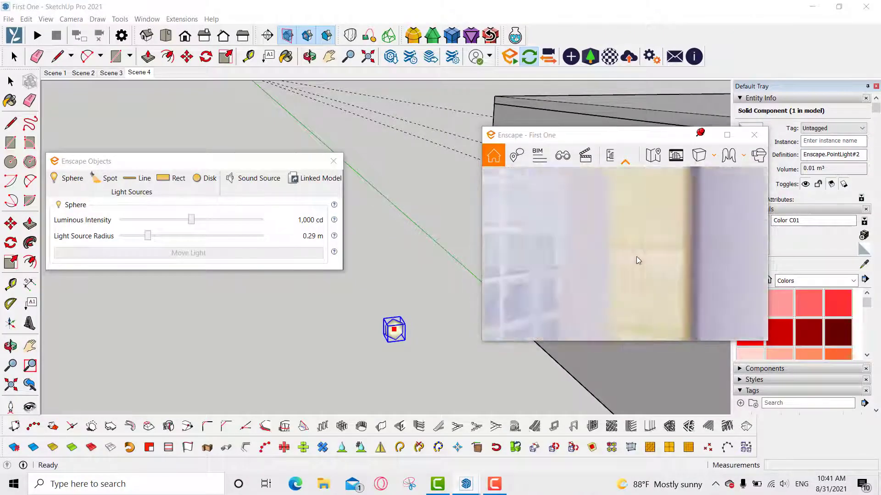
mouse_move(504, 199)
mouse_down()
mouse_move(494, 229)
mouse_move(504, 199)
mouse_up()
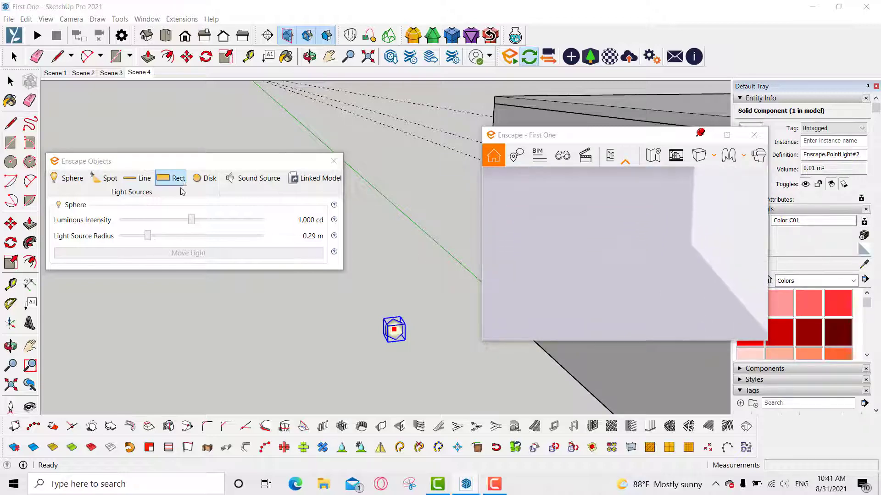
drag(191, 220, 244, 219)
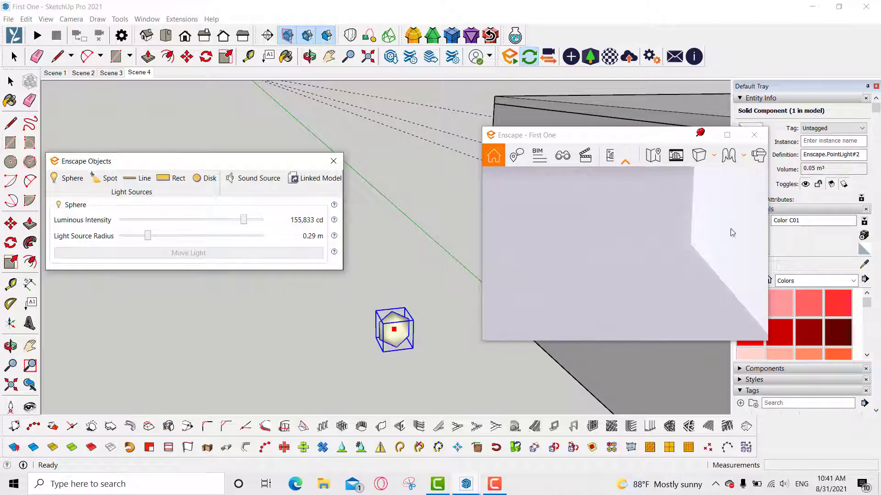
drag(243, 220, 193, 221)
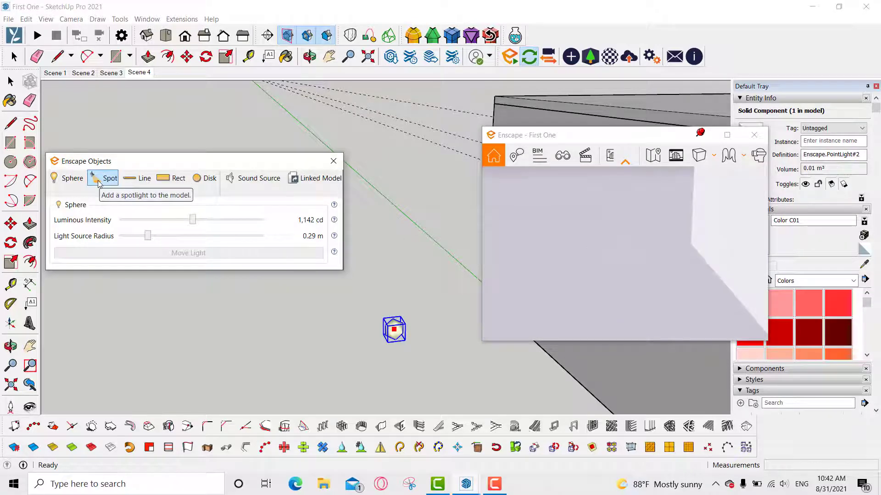
Add a spot light on the ground aimed at the sphere light, with a luminous intensity of 28,414 cd and a beam angle of 59.5°.
click(232, 366)
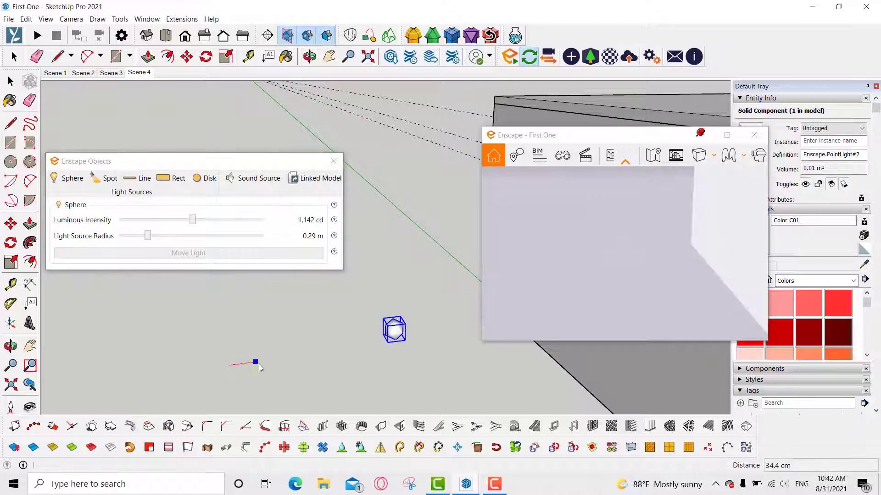
click(259, 361)
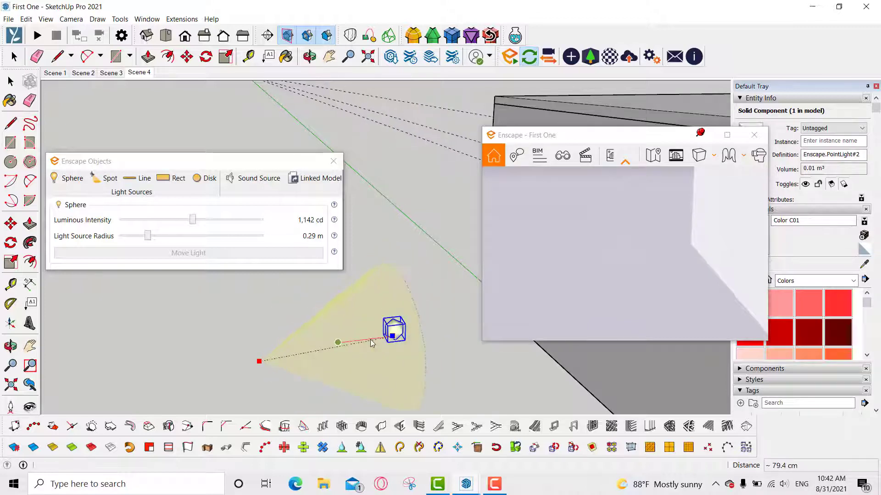
click(372, 342)
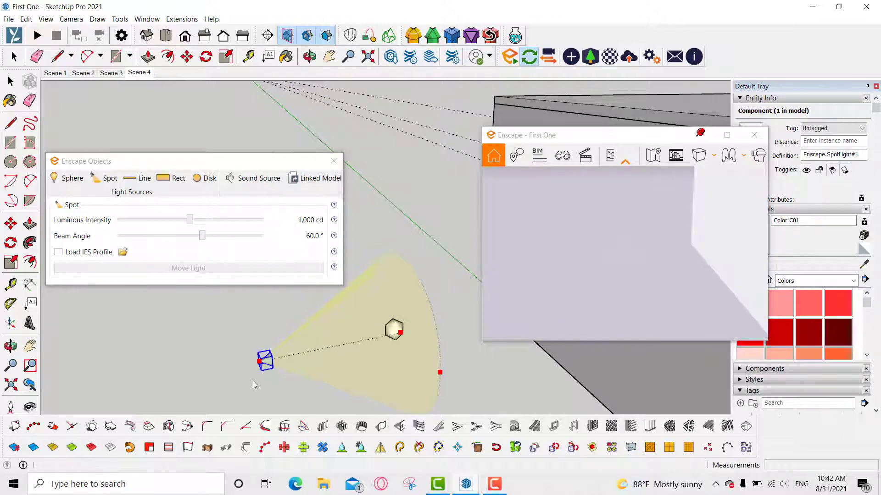
scroll(255, 385, up, 3)
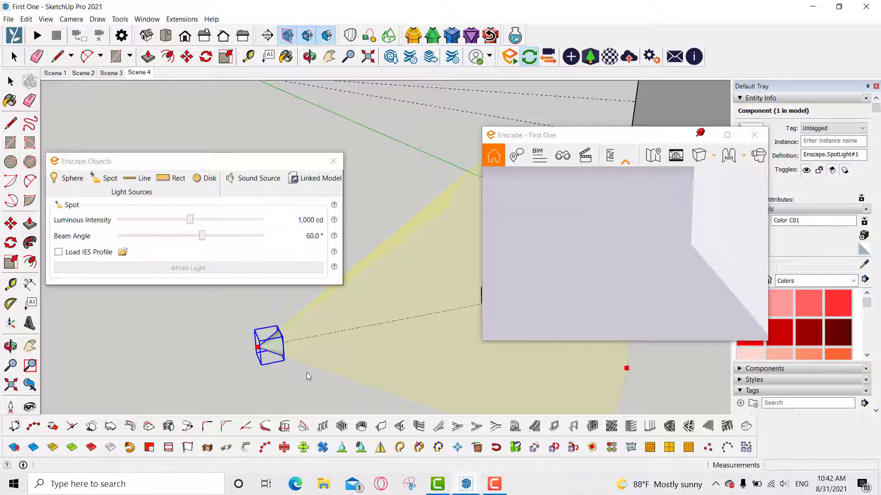
middle_drag(325, 310, 455, 274)
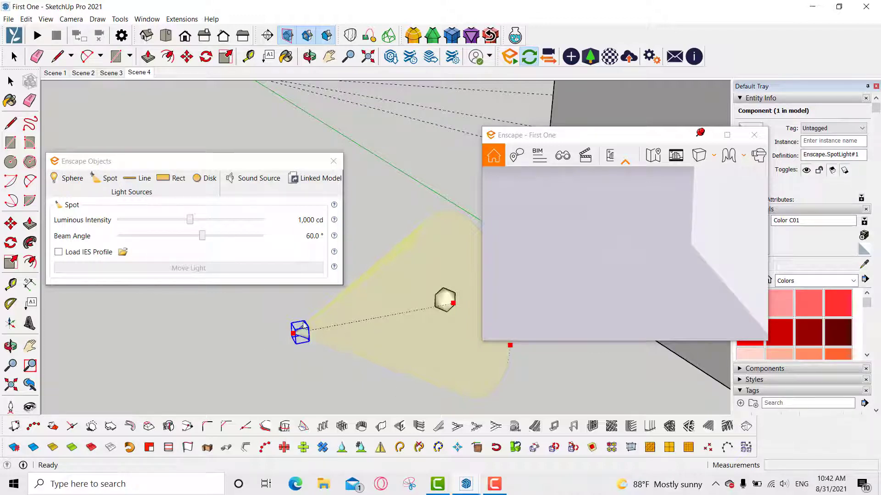
middle_drag(283, 303, 332, 321)
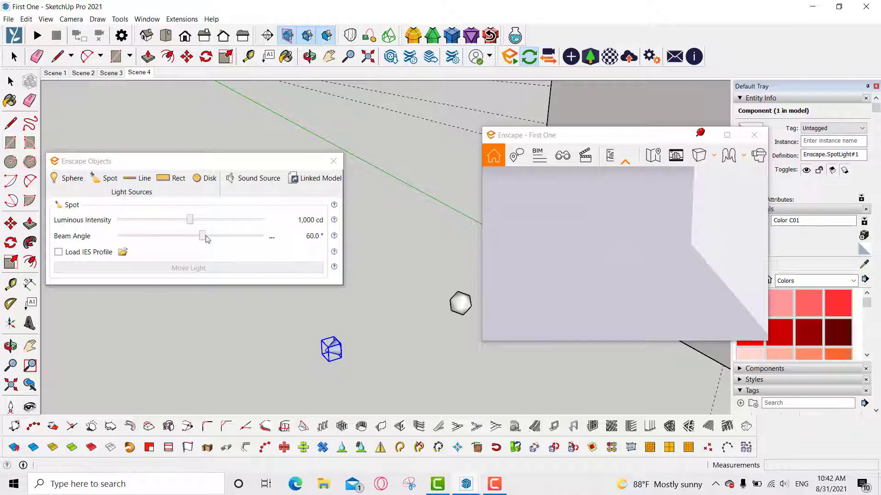
drag(188, 218, 202, 237)
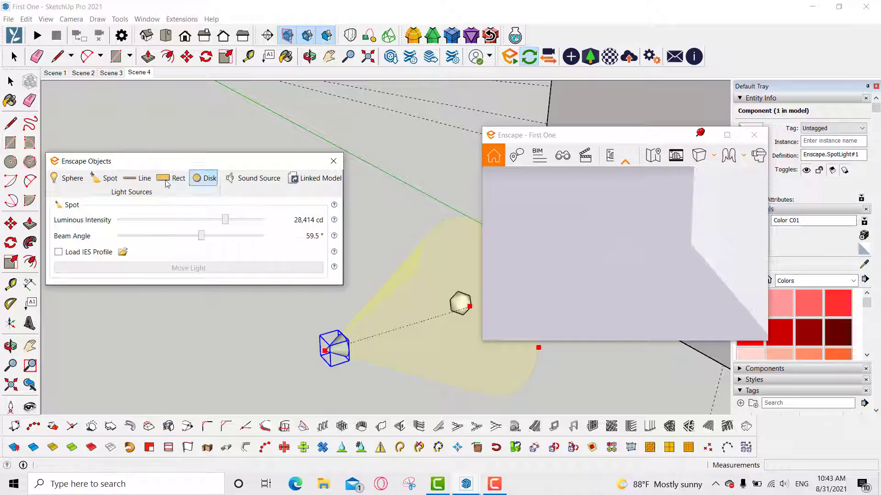
Add a line light on the ground between the sphere light and the building and set its length to 1.69 m.
middle_drag(436, 182, 400, 367)
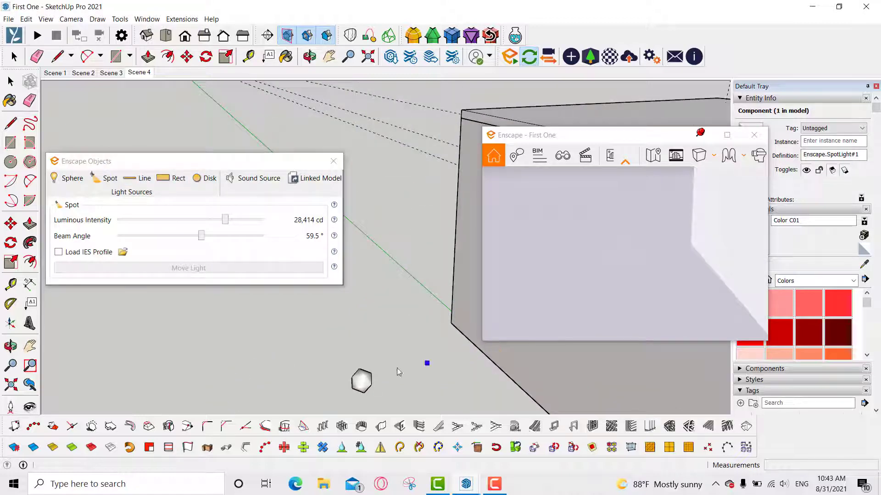
click(395, 336)
scroll(402, 338, up, 2)
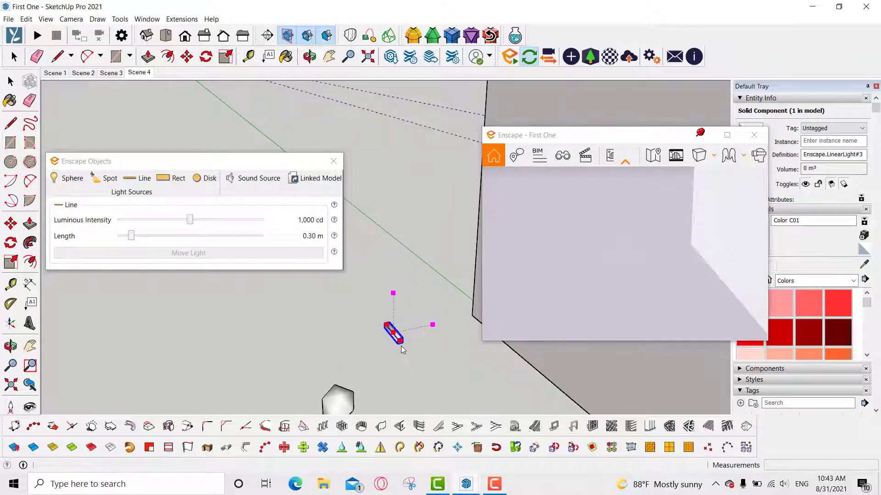
drag(401, 342, 452, 380)
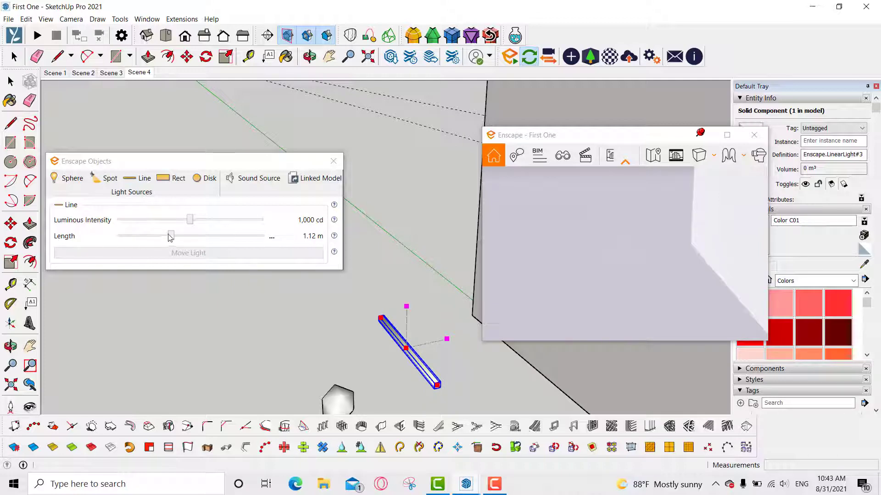
drag(170, 236, 199, 236)
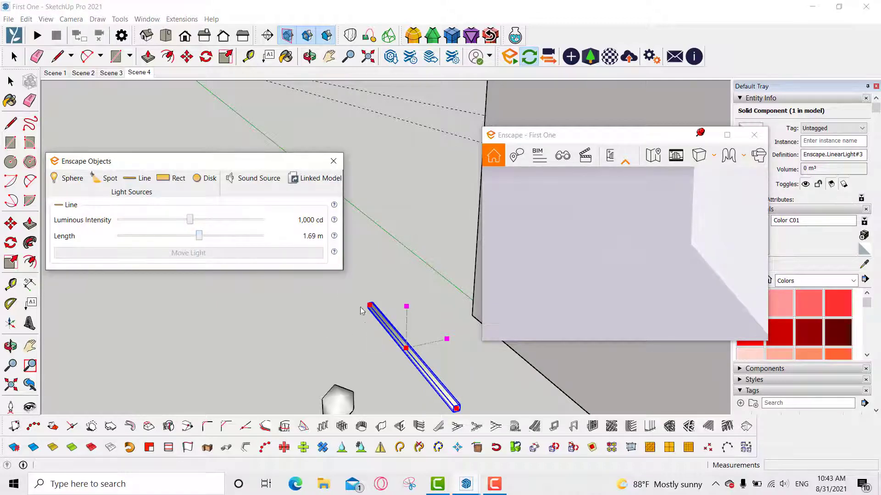
Try to rotate the line light about its own axis.
click(406, 307)
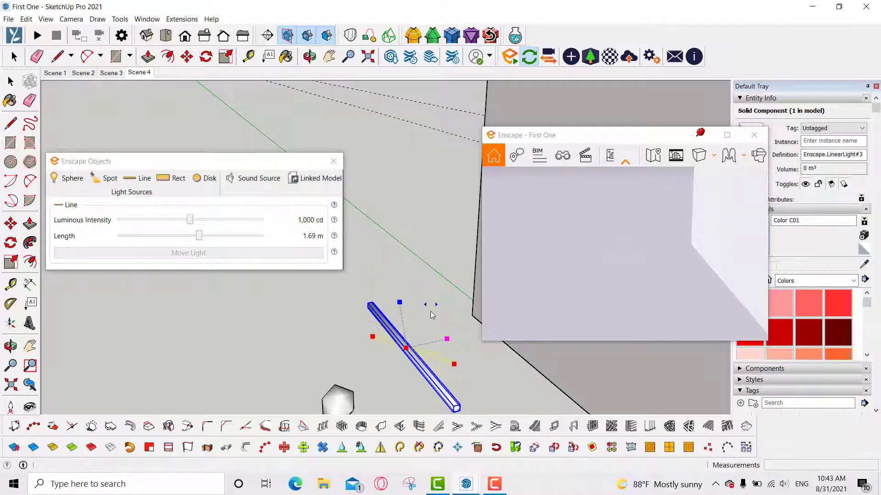
key(q)
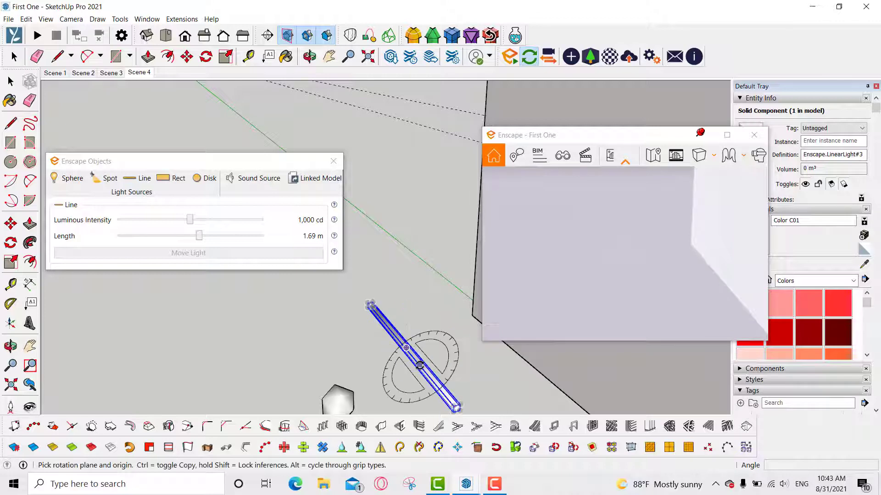
middle_drag(421, 372, 468, 338)
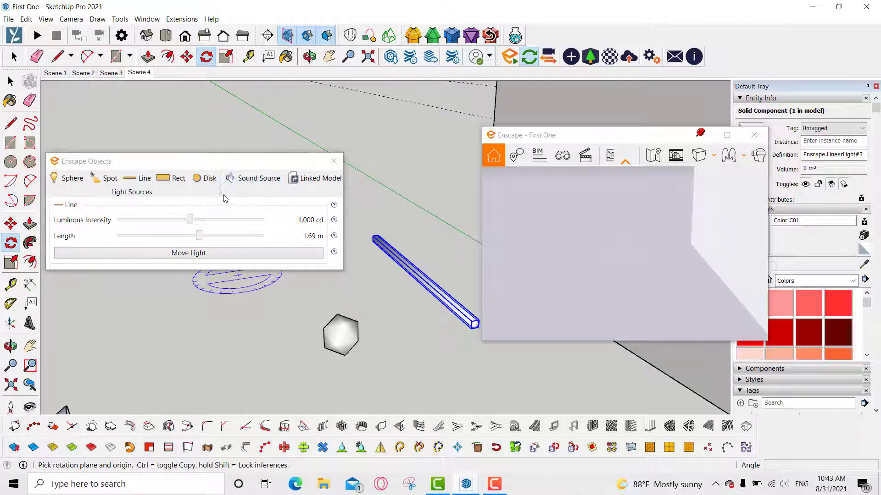
Close the Enscape Objects window and delete the line, sphere and spot lights from the ground outside the building.
click(333, 165)
click(333, 164)
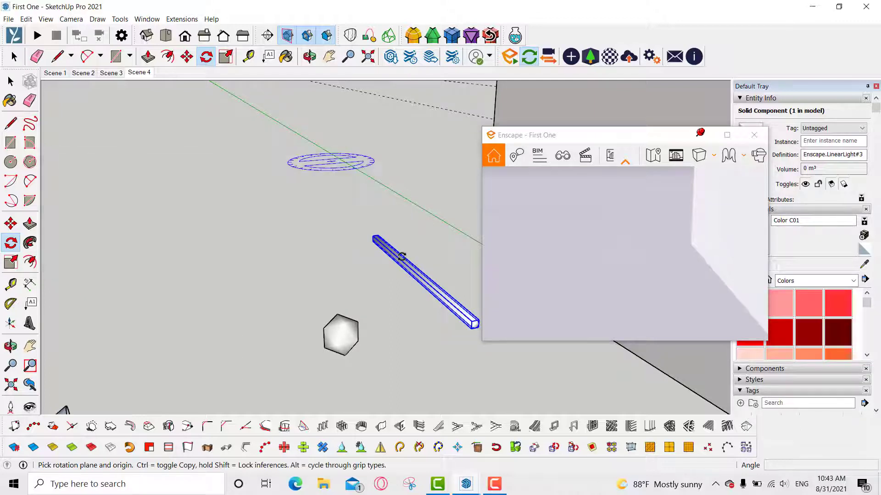
key(space)
click(363, 311)
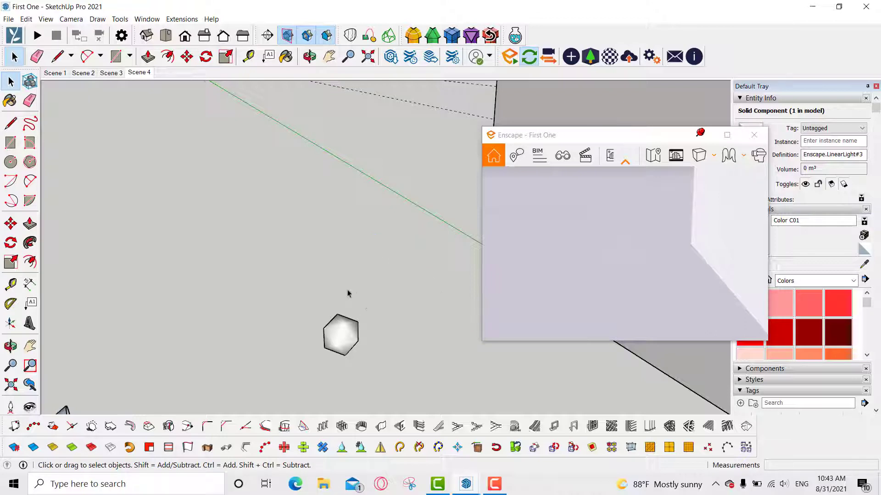
middle_drag(350, 294, 310, 364)
click(152, 391)
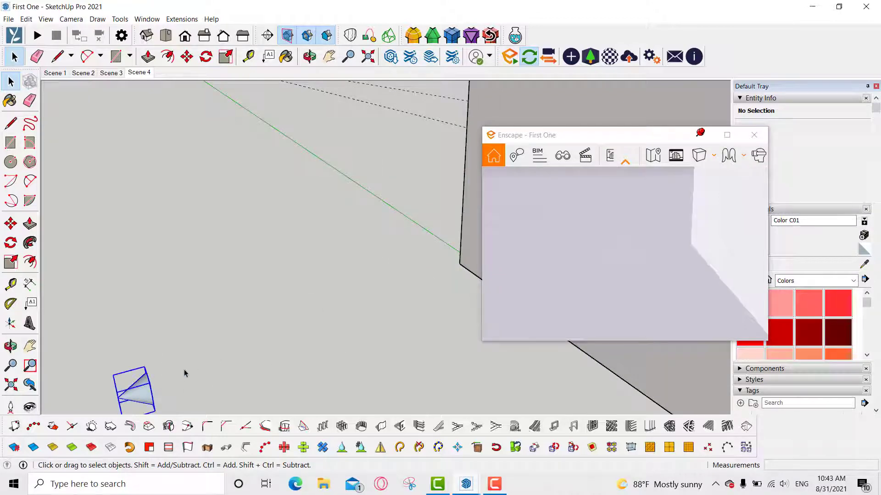
key(Delete)
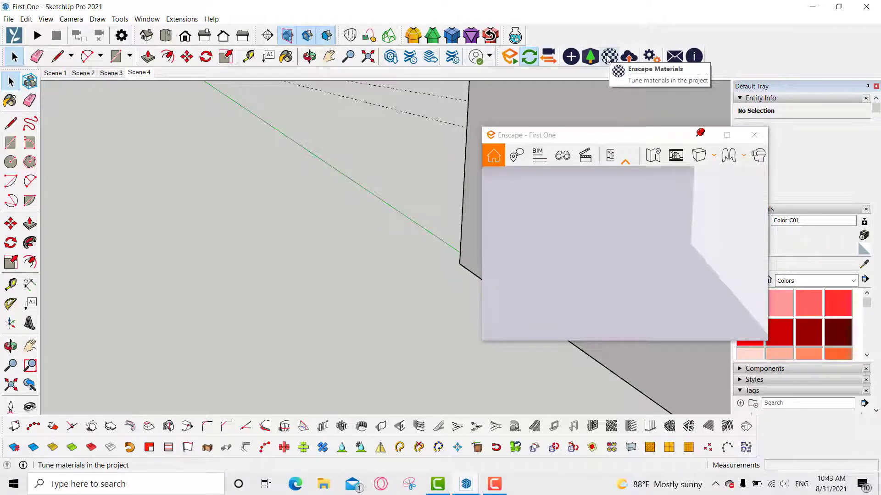
Open the Enscape Asset Library to look at its assets and categories, and close it again.
click(590, 56)
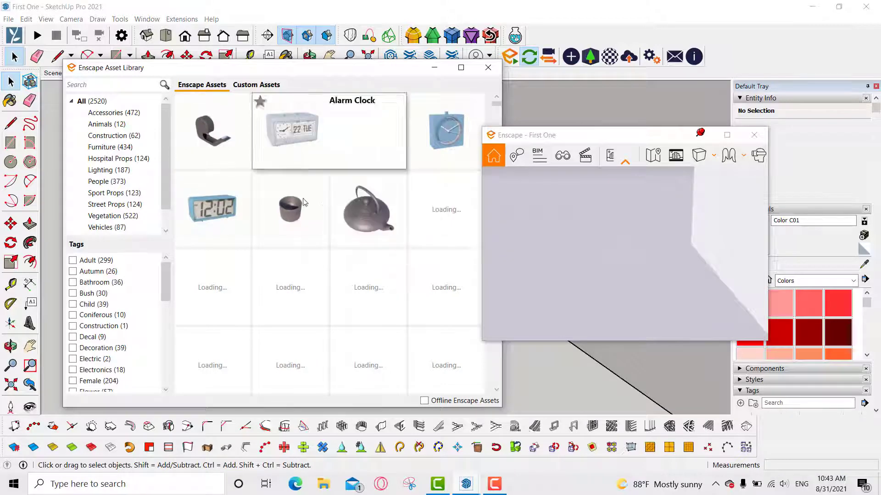
click(488, 67)
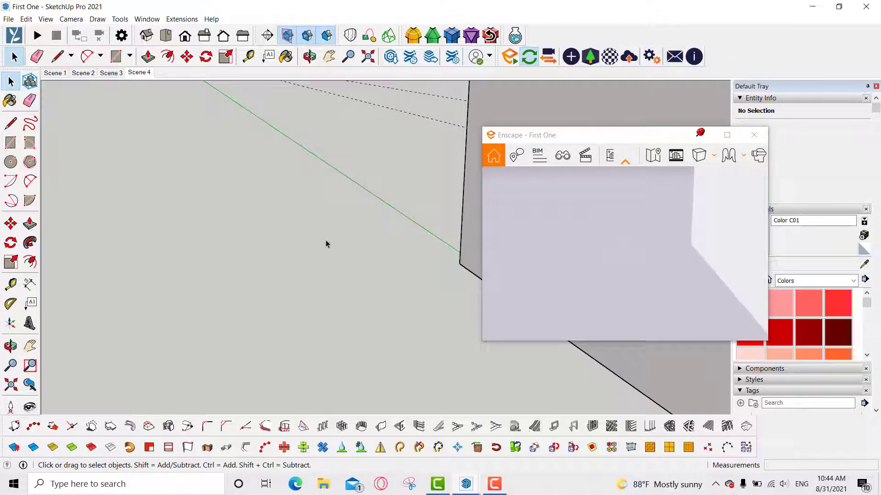
Switch the model to Scene 2 and maximize the Enscape render window.
click(85, 74)
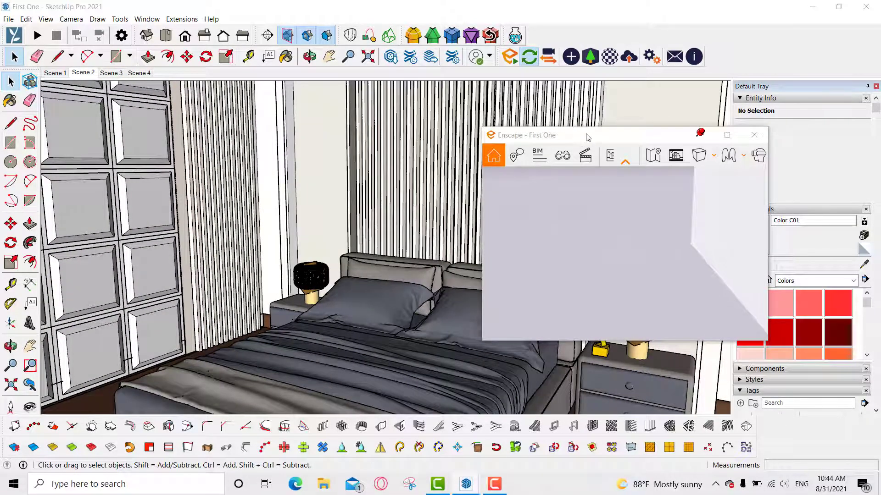
drag(587, 137, 462, 110)
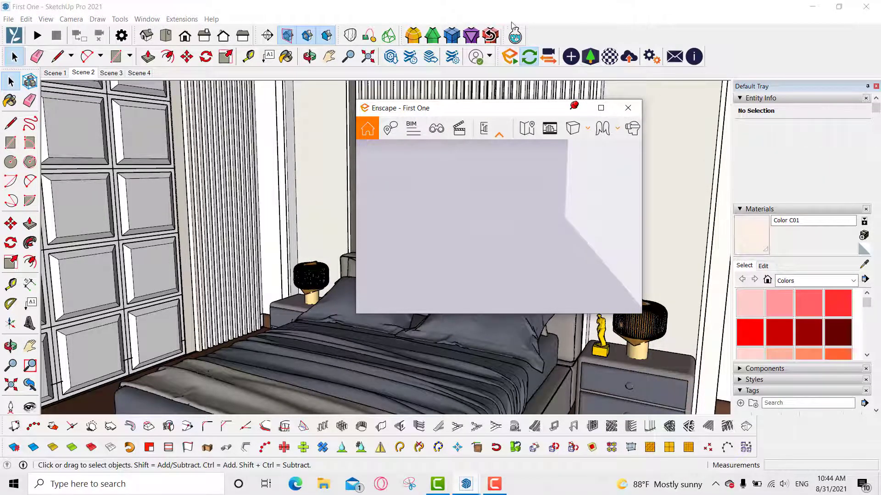
click(595, 105)
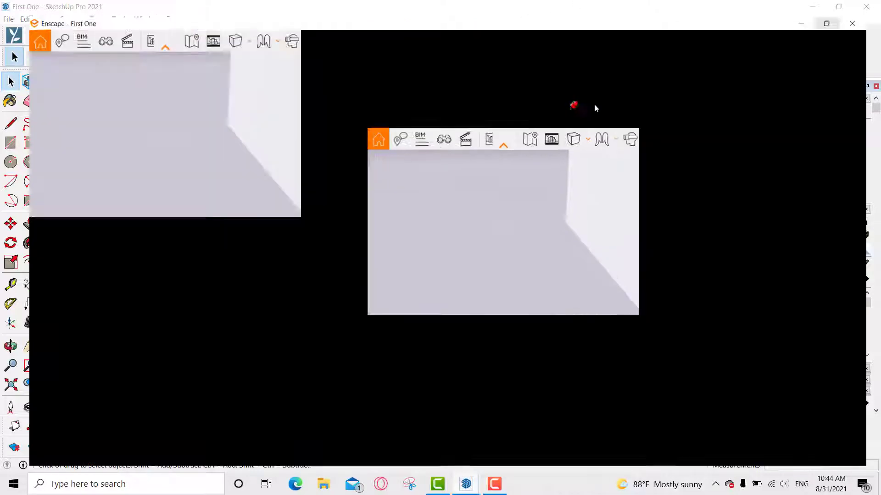
Navigate the bedroom render around the bed, moving forward, backward, sideways, up and down and turning the view.
drag(469, 184, 688, 153)
key(d)
key(w)
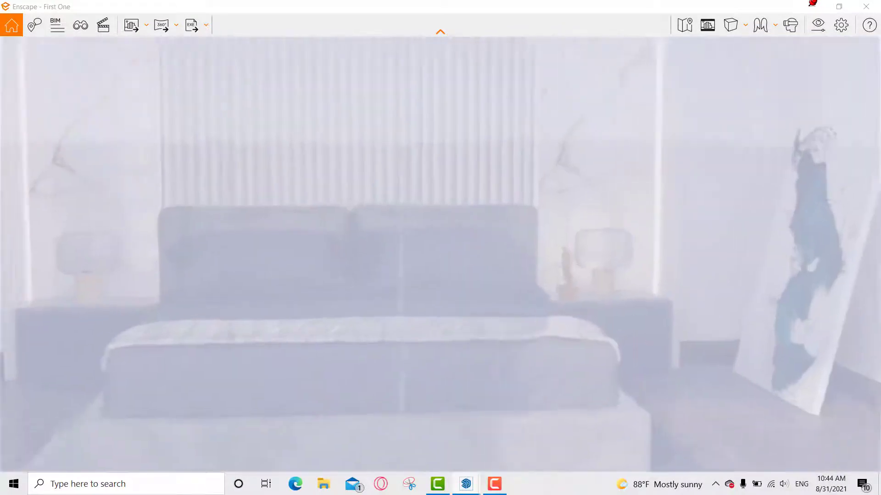
key(w)
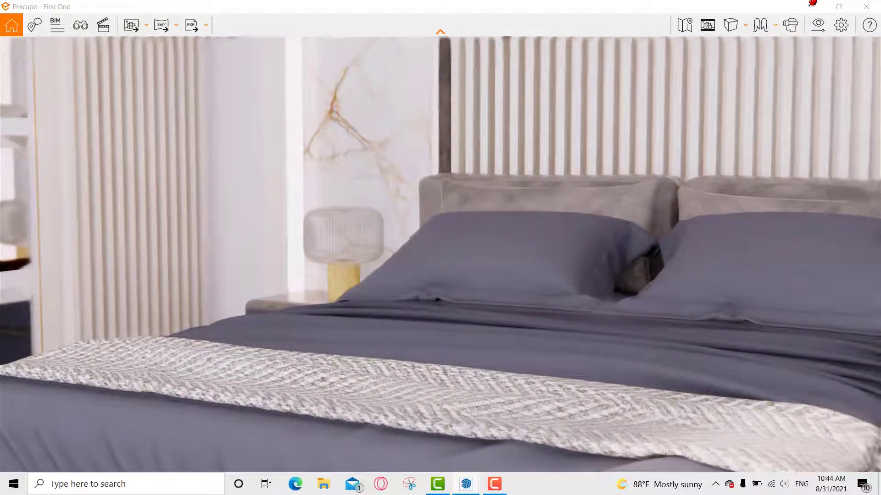
key(q)
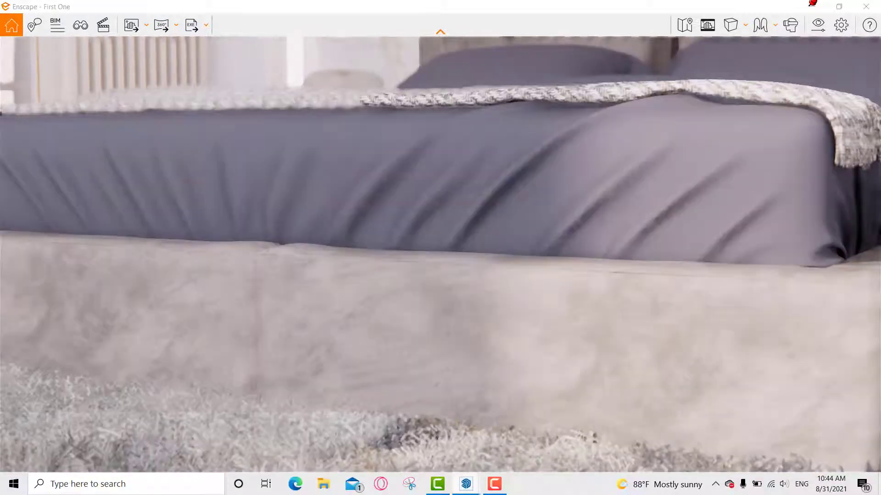
key(e)
key(w)
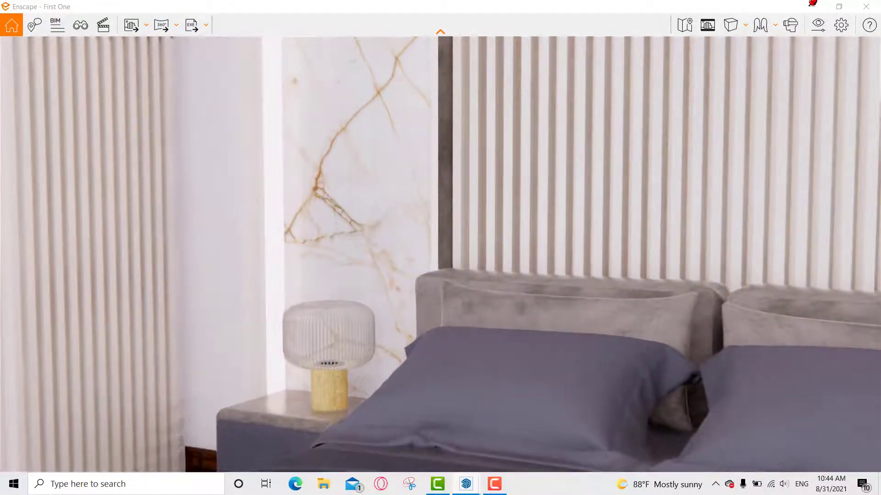
key(s)
key(s)
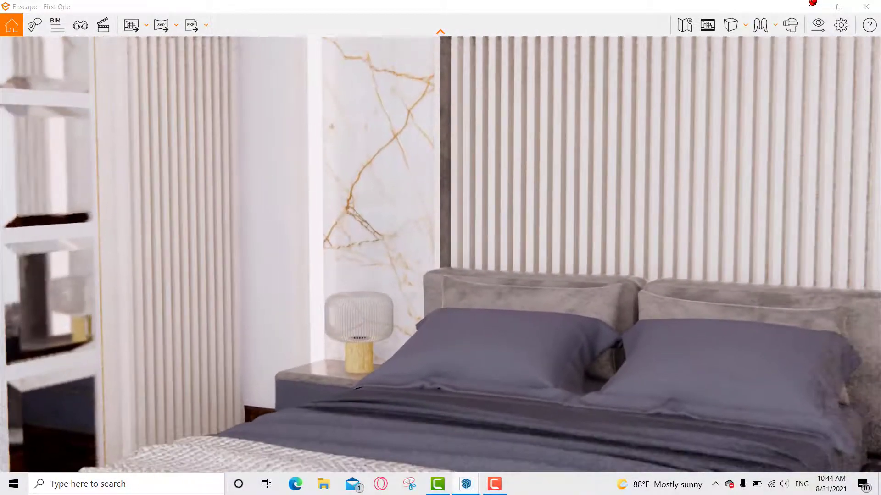
key(d)
key(a)
key(d)
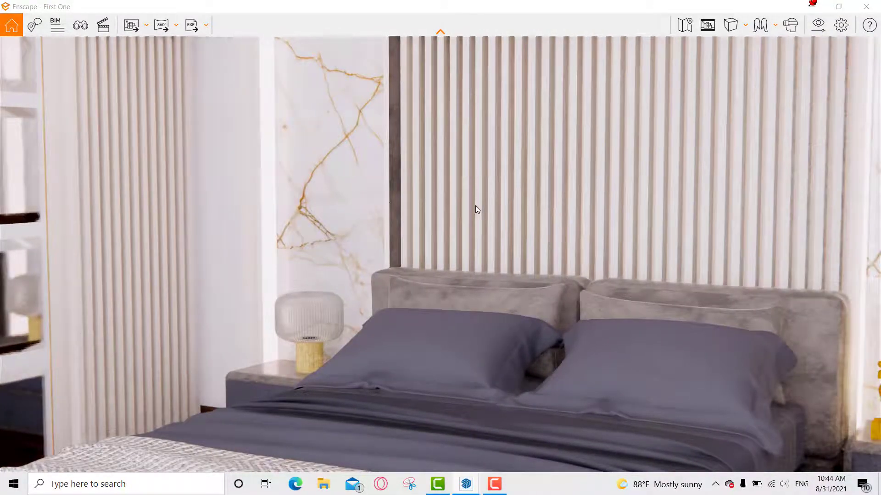
drag(415, 231, 312, 229)
key(s)
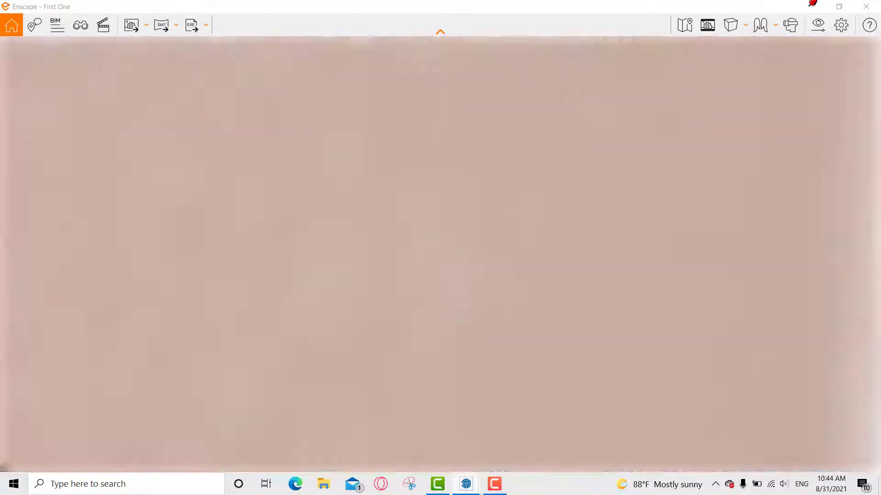
key(w)
mouse_move(495, 250)
mouse_down()
mouse_move(665, 237)
mouse_move(761, 257)
mouse_move(826, 293)
mouse_up()
key(w)
mouse_move(303, 217)
mouse_down()
mouse_move(51, 215)
mouse_move(106, 213)
mouse_up()
key(s)
drag(490, 220, 392, 172)
key(s)
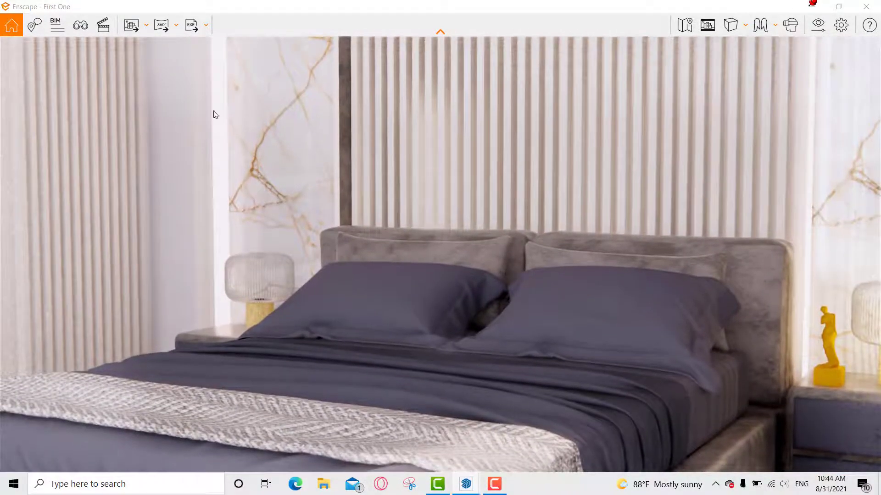
Open the Collaborative Annotation panel, examine the existing issue's marker by the bed, and close and reopen the panel.
click(33, 25)
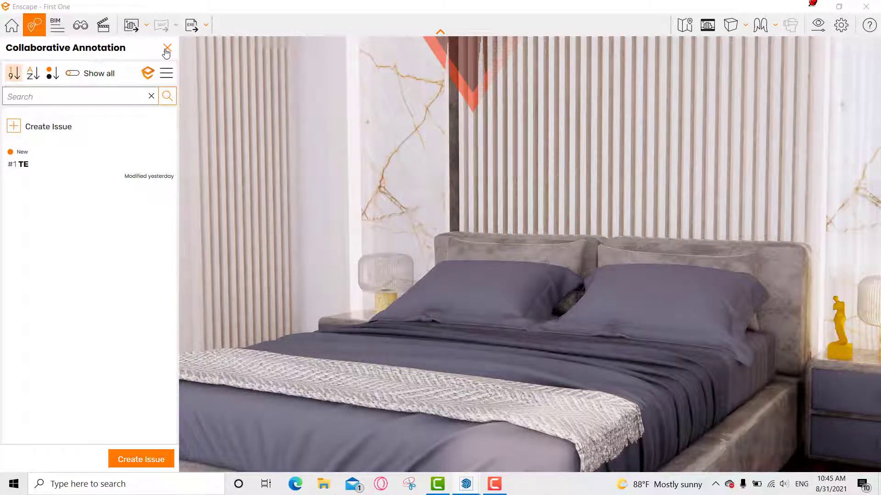
drag(442, 200, 684, 228)
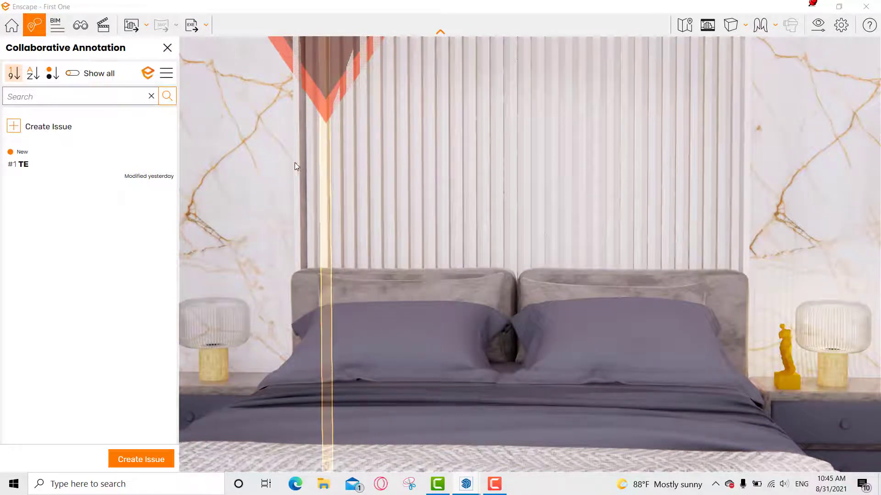
click(167, 48)
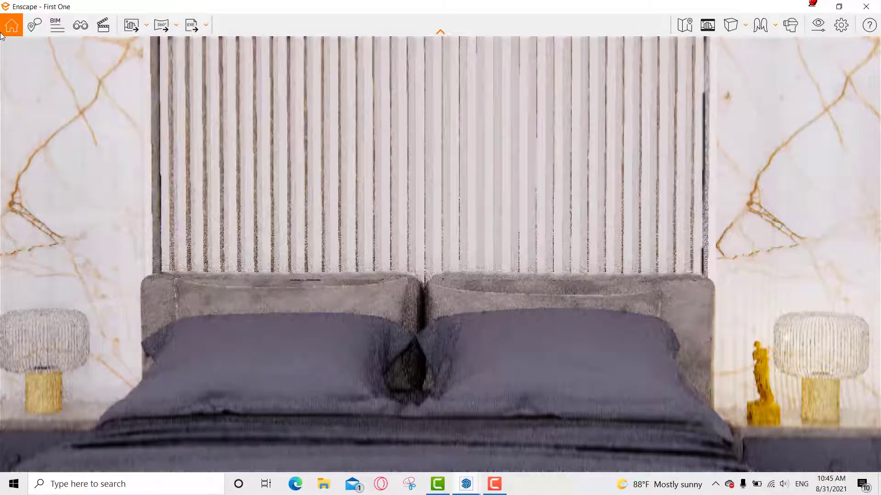
click(28, 26)
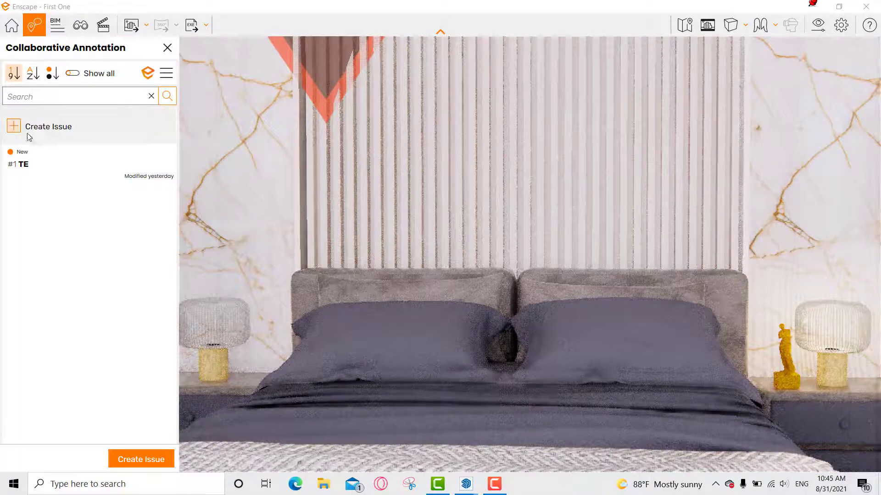
Close the Collaborative Annotation panel, view the issue and BIM options available on the wall behind the bed, and reopen the panel.
click(167, 48)
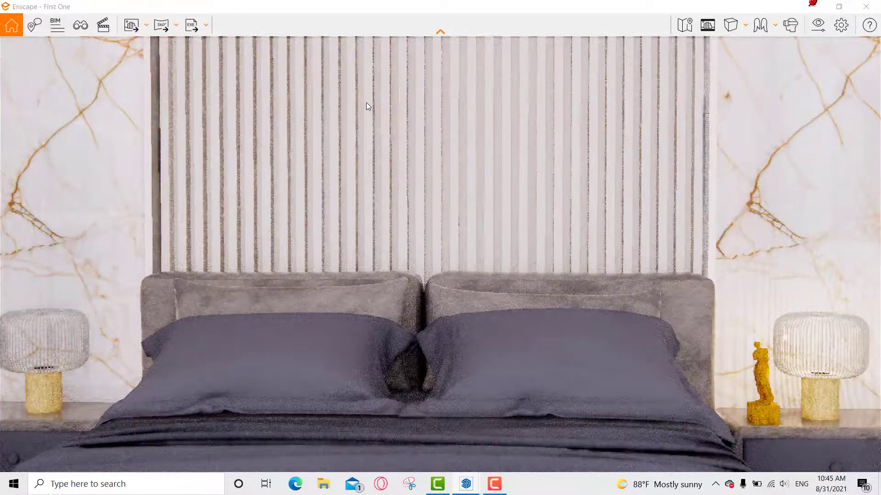
right_click(367, 103)
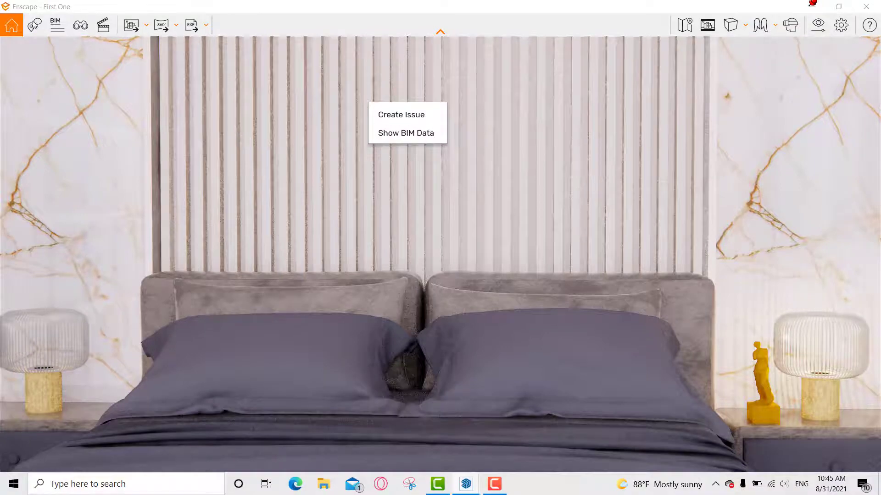
click(34, 24)
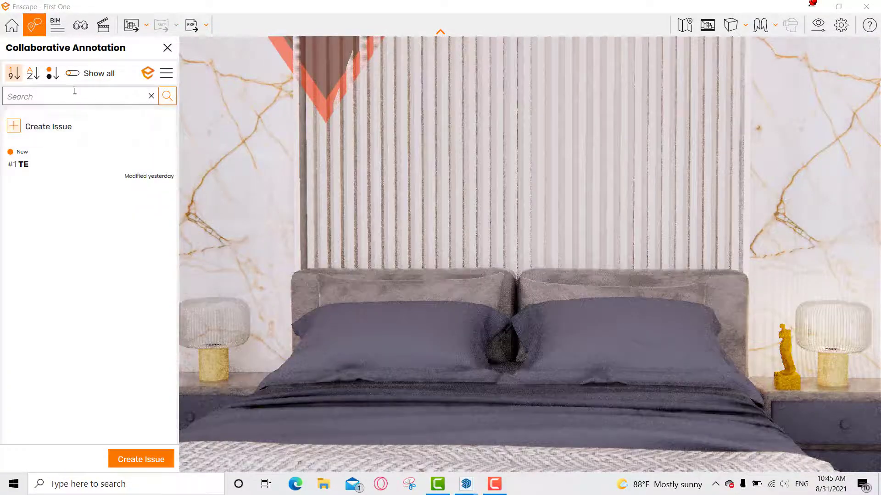
Create a new issue titled "test" with the description "bed front".
click(16, 127)
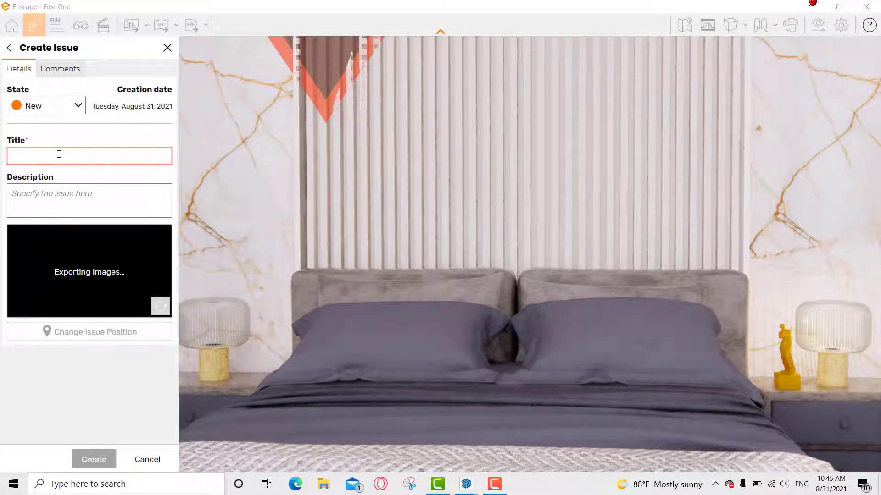
text(gt)
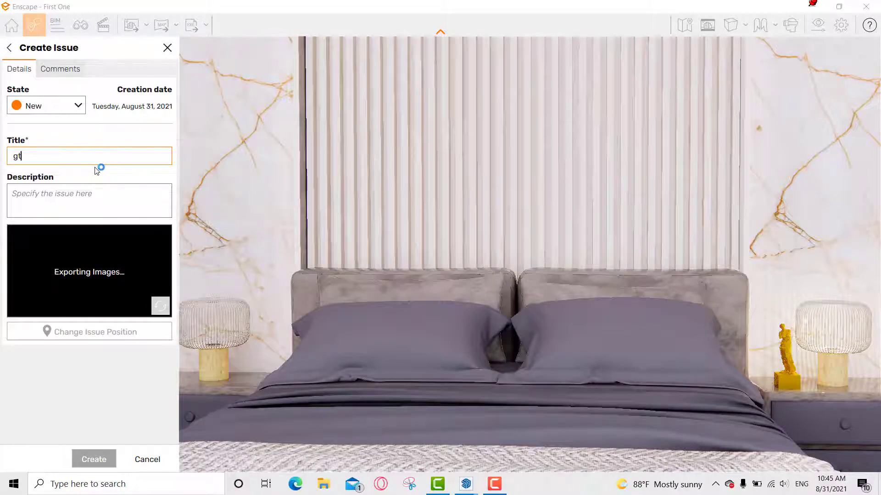
key(BackSpace)
key(BackSpace)
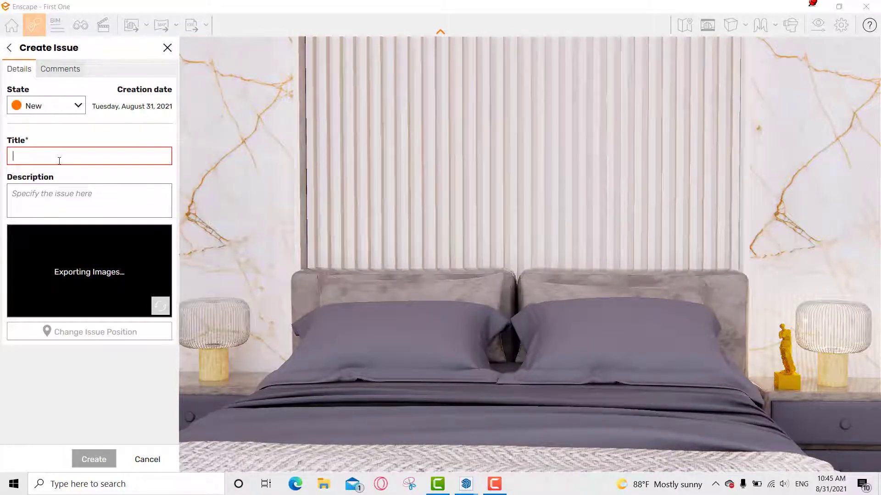
text(test)
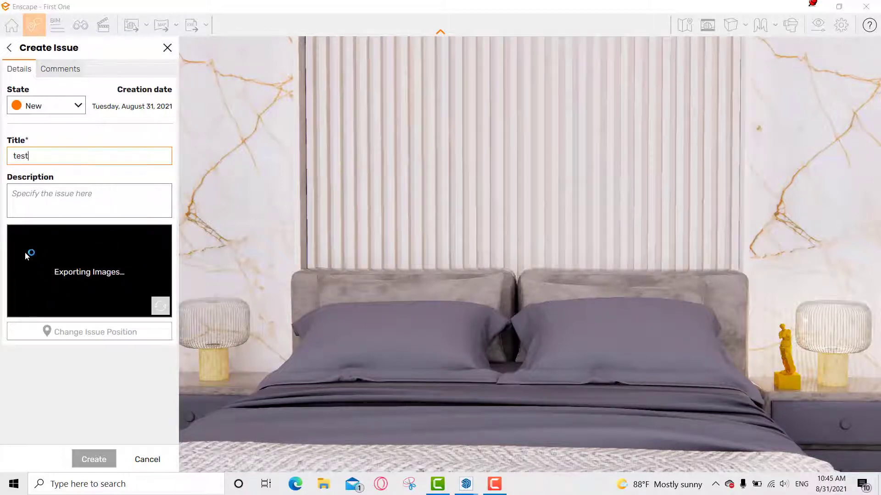
click(66, 198)
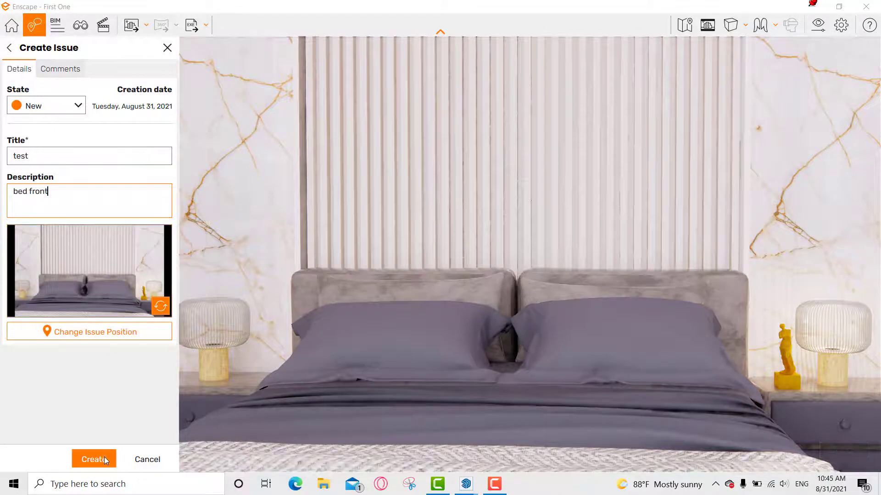
click(104, 457)
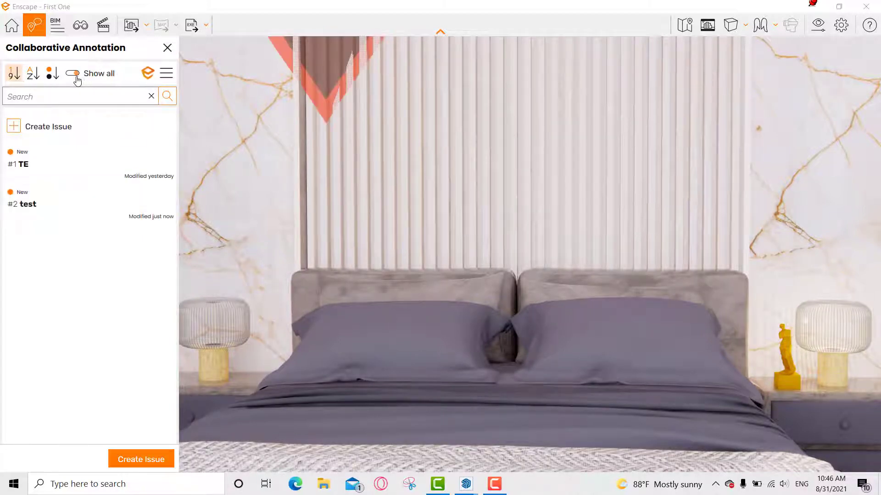
Sort the annotation issues by state and close the Collaborative Annotation panel.
click(55, 77)
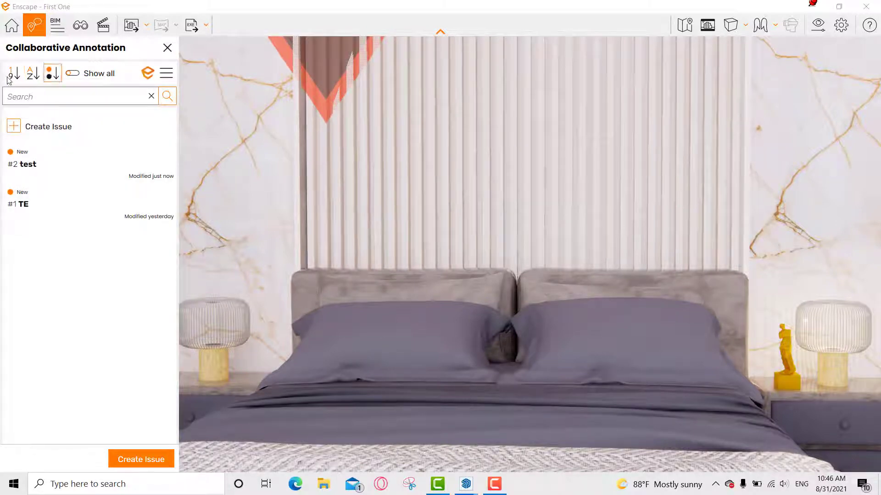
click(40, 75)
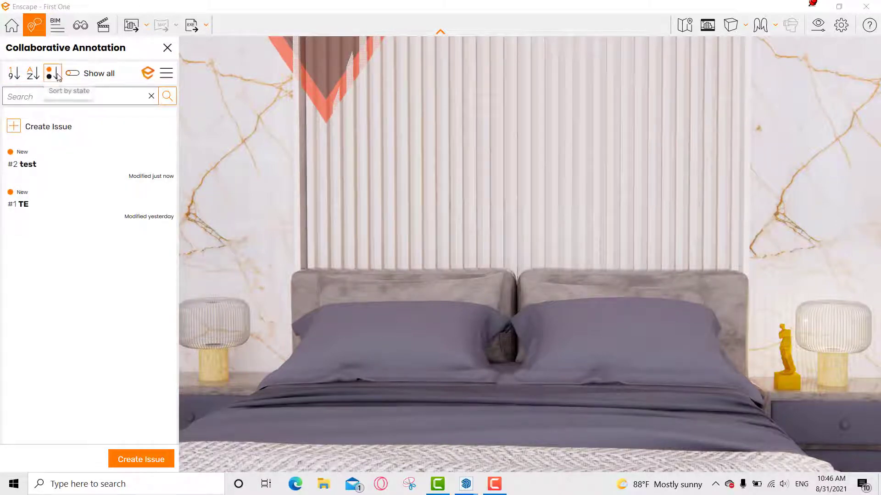
click(168, 48)
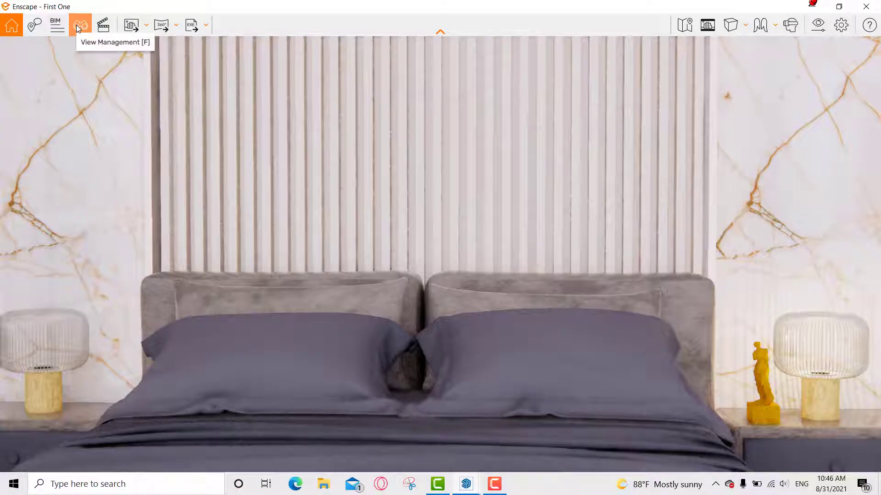
Switch the render to Scene 1 through View Management, and look at the standalone export options.
click(77, 26)
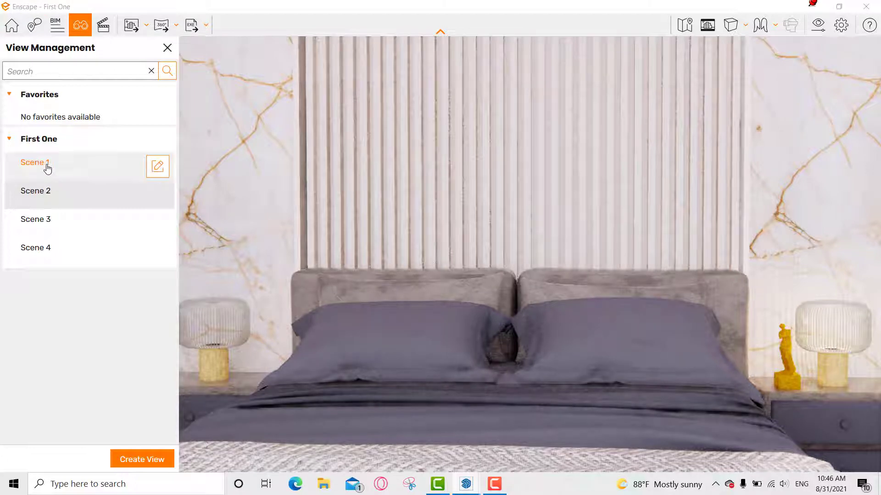
click(72, 167)
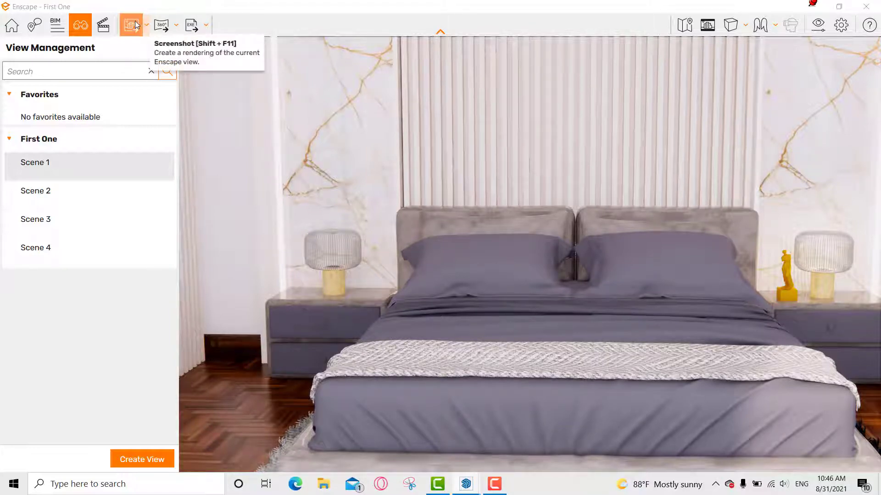
click(206, 25)
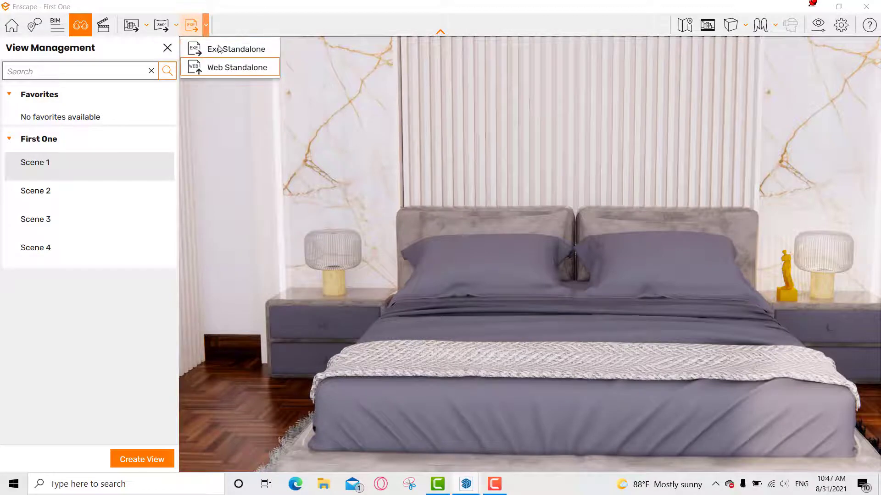
click(332, 3)
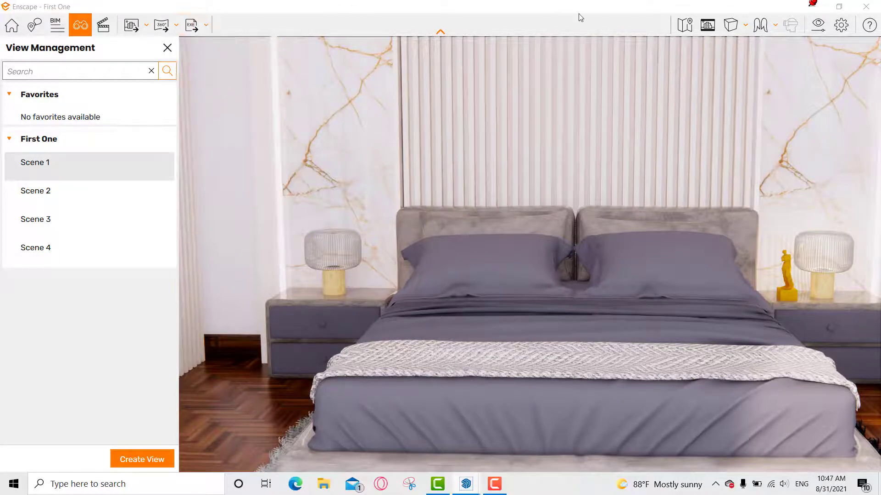
Show the minimap over the render, toggle it repeatedly and leave it hidden.
click(683, 24)
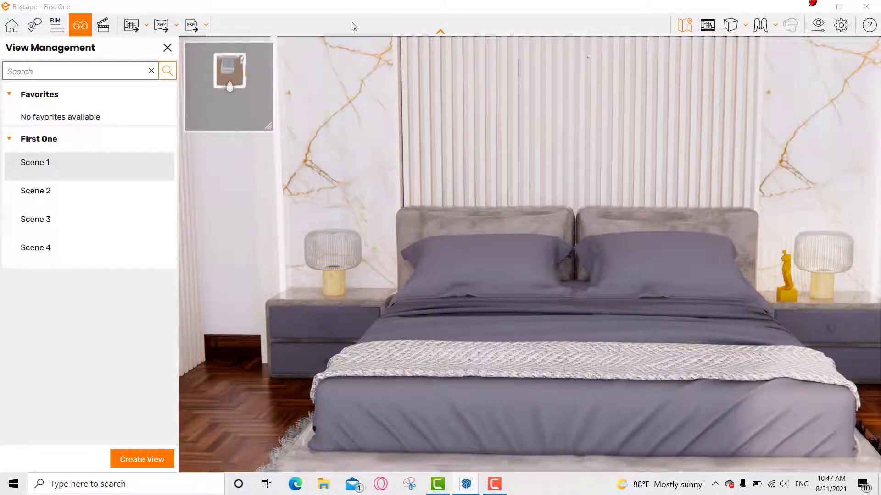
click(682, 23)
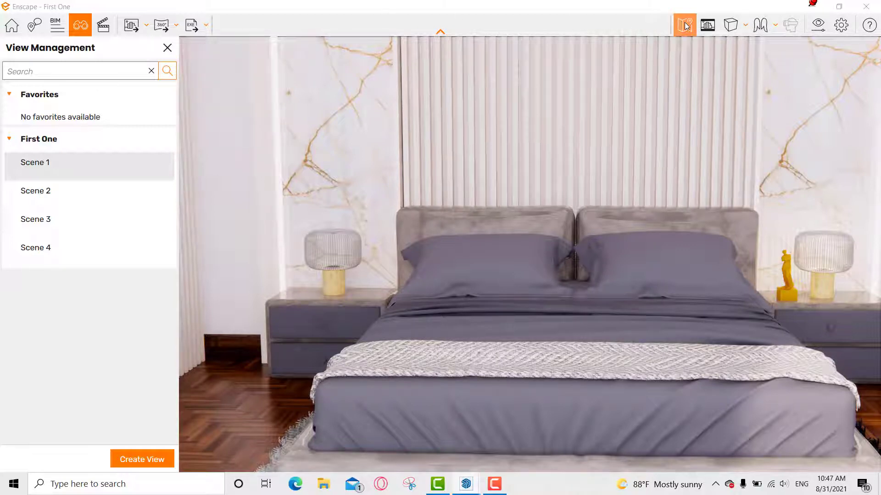
click(684, 22)
click(684, 22)
click(685, 22)
click(685, 22)
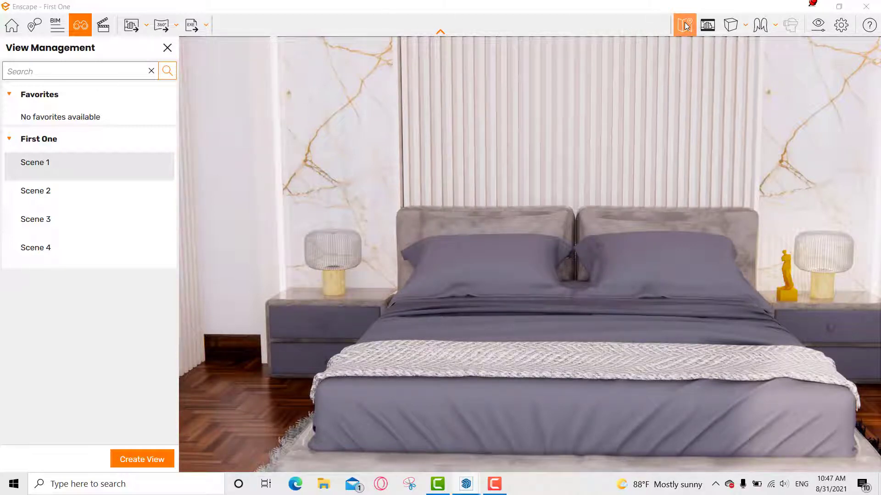
Close View Management, toggle the Safe Frame to compare the render's framing, leave it on, and turn the view toward the bed.
click(712, 23)
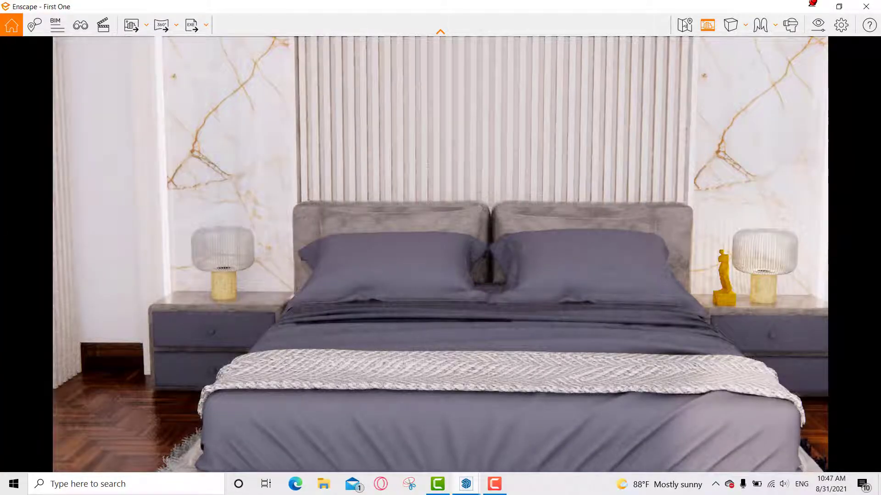
click(707, 27)
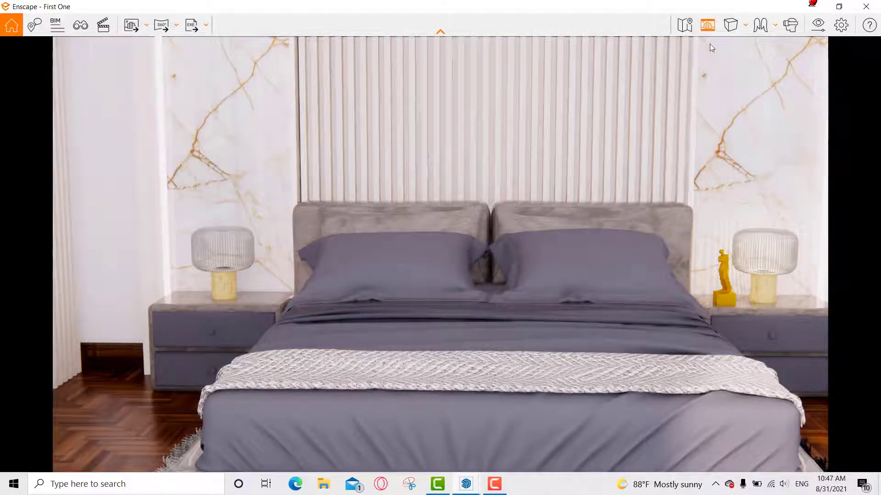
click(711, 27)
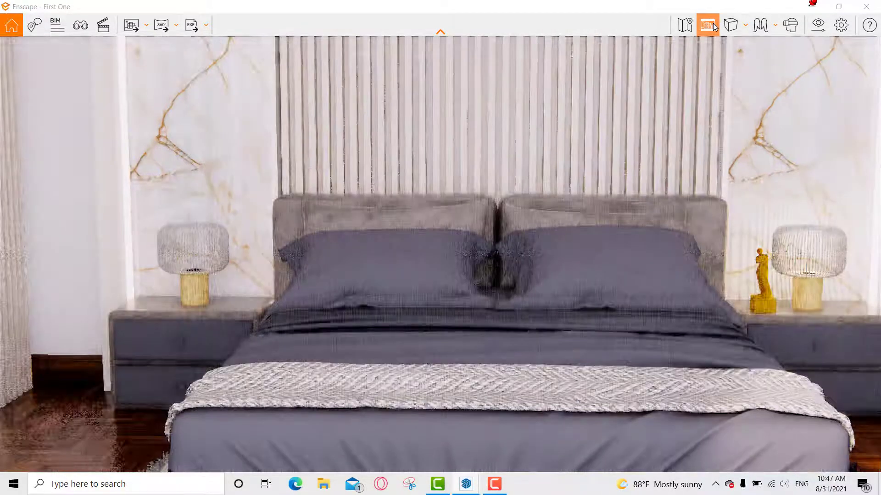
click(714, 27)
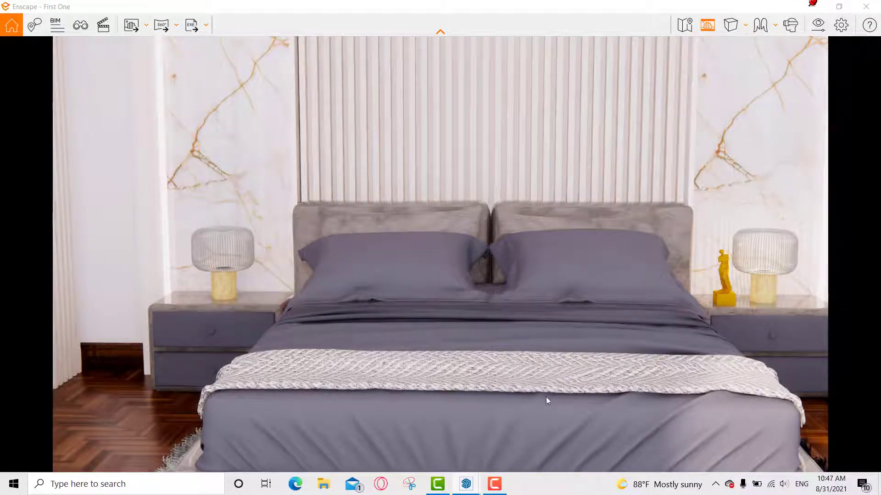
drag(491, 304, 513, 352)
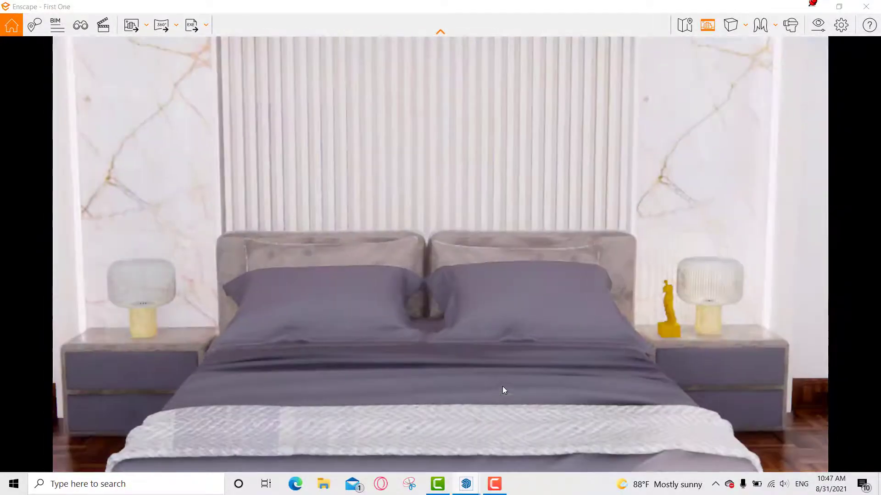
Show the bedroom in Two-Point projection and return it to Perspective.
click(744, 23)
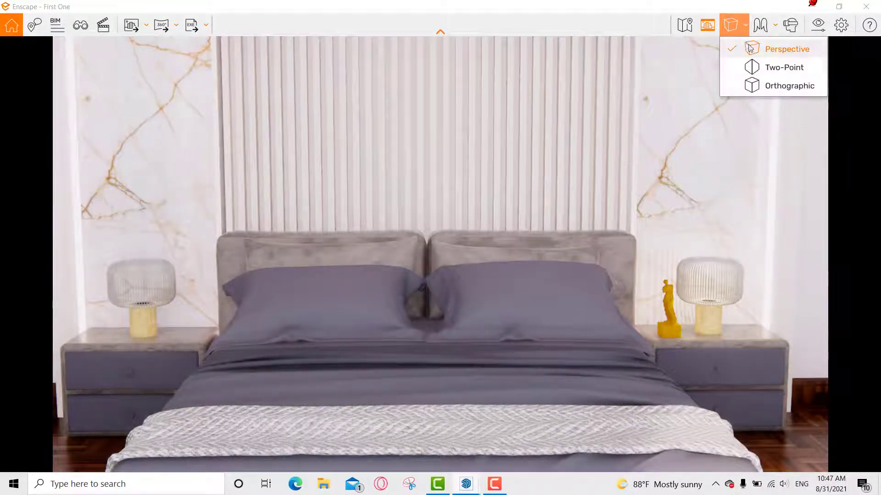
click(774, 69)
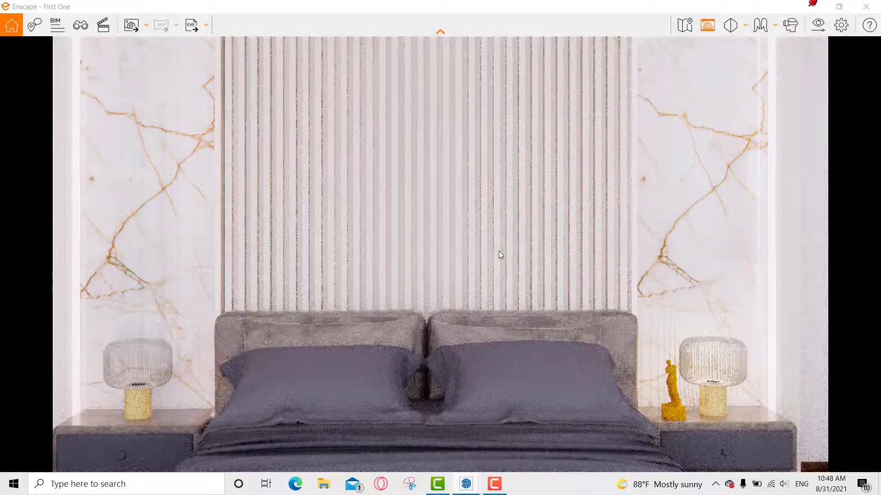
click(745, 25)
click(780, 49)
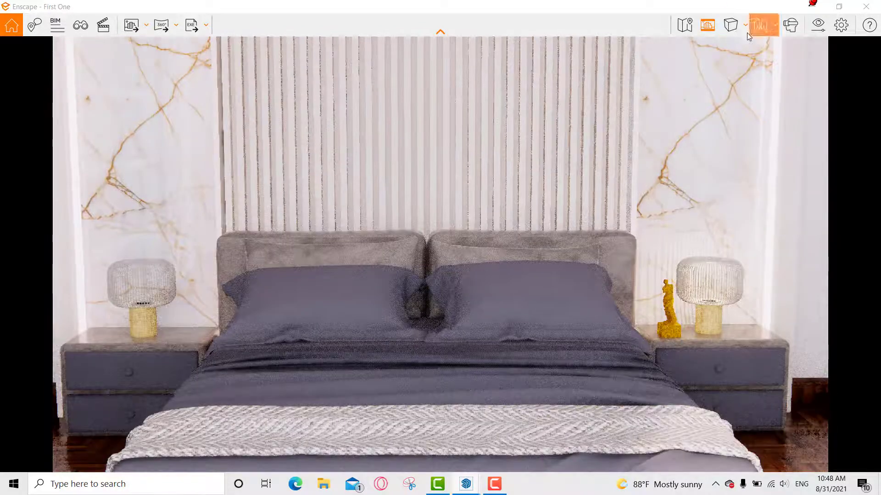
Switch to Orthographic projection, orbit around the outside of the room, and return to the bedroom in Perspective.
click(744, 25)
click(755, 87)
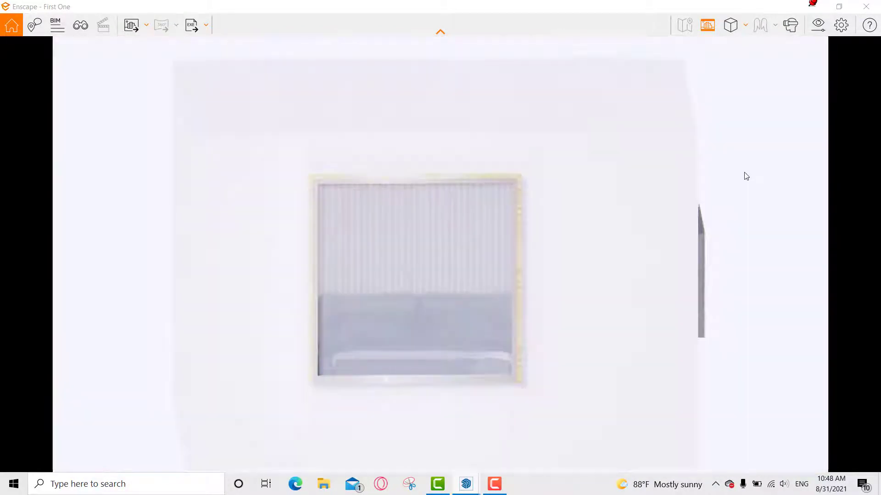
right_drag(639, 112, 383, 128)
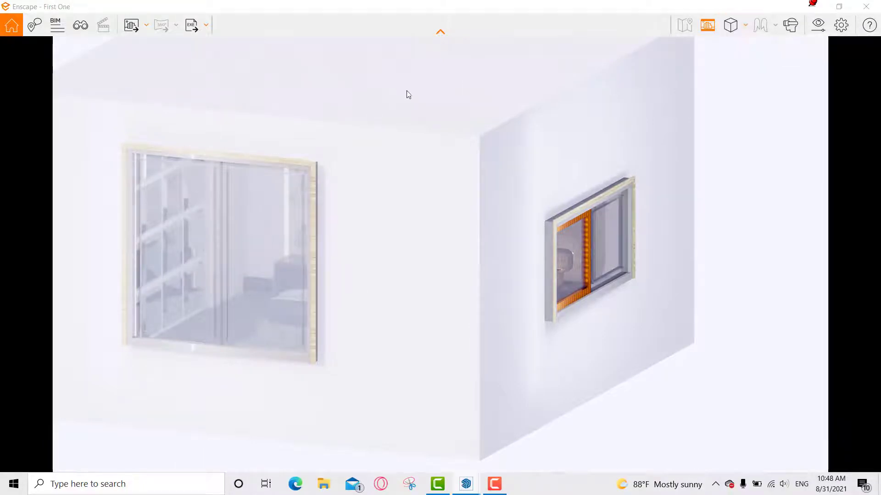
click(744, 26)
click(752, 68)
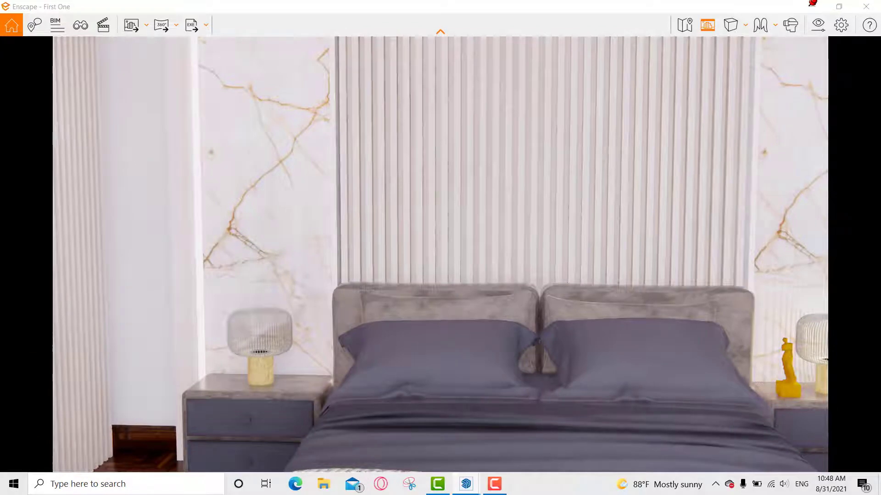
Switch navigation to Walk Mode, view the available movement modes, and return to Fly Mode.
key(space)
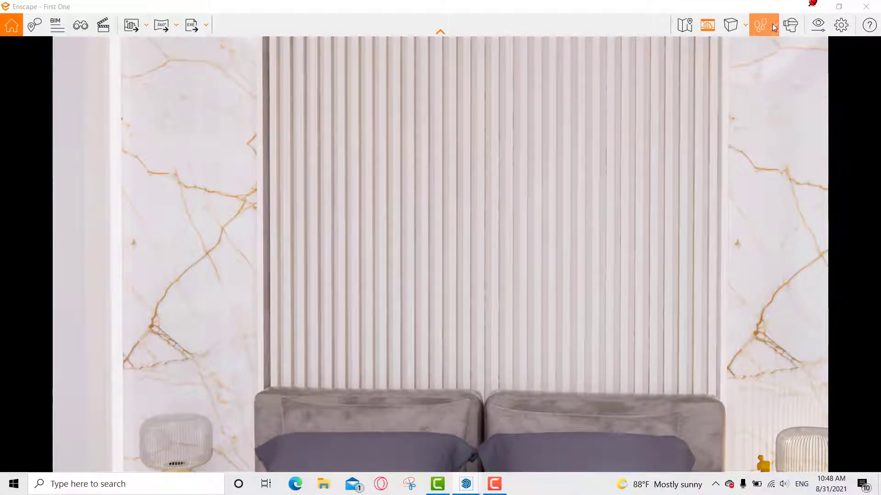
click(774, 28)
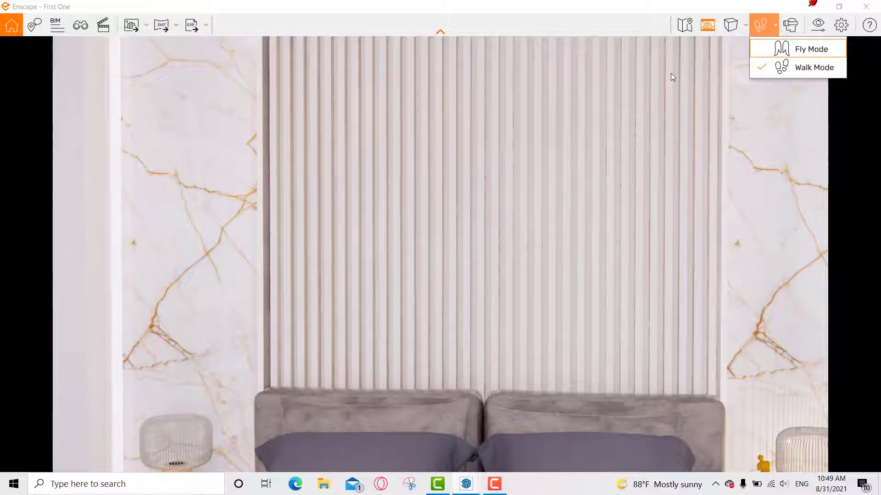
click(653, 114)
key(space)
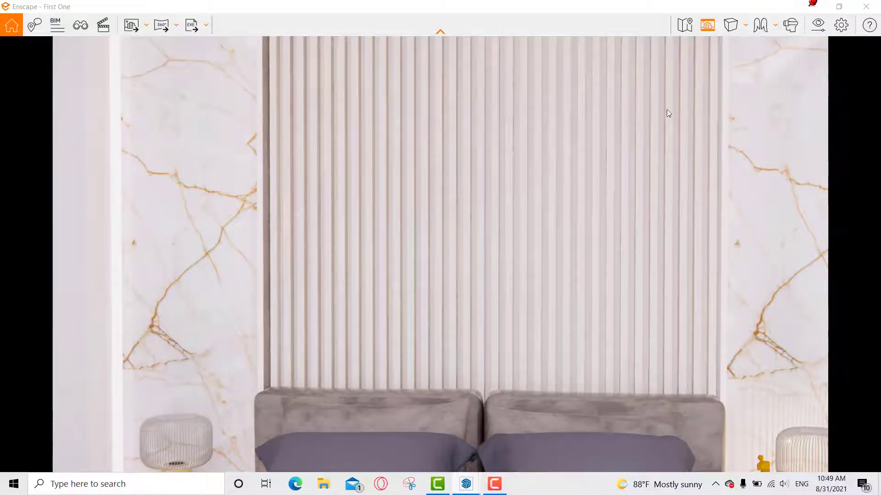
Fly around the bedroom, moving sideways, forward, up and down near the bed's slatted wall.
key(a)
key(w)
key(e)
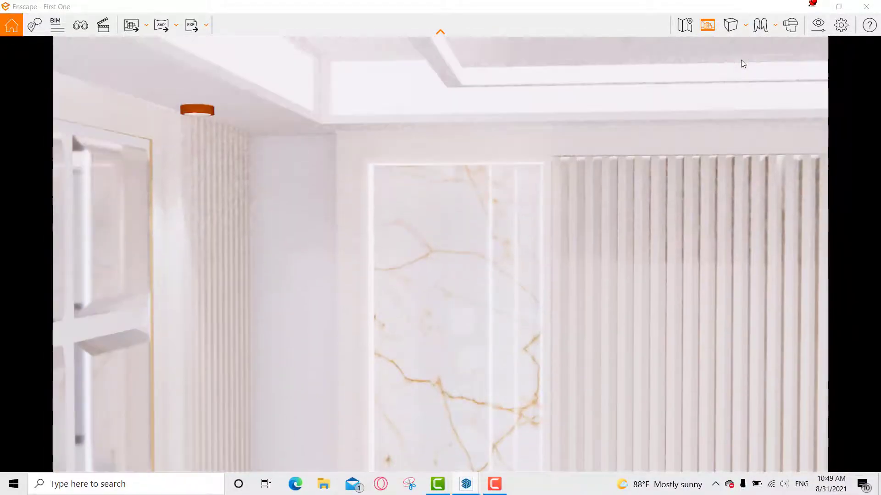
key(d)
key(q)
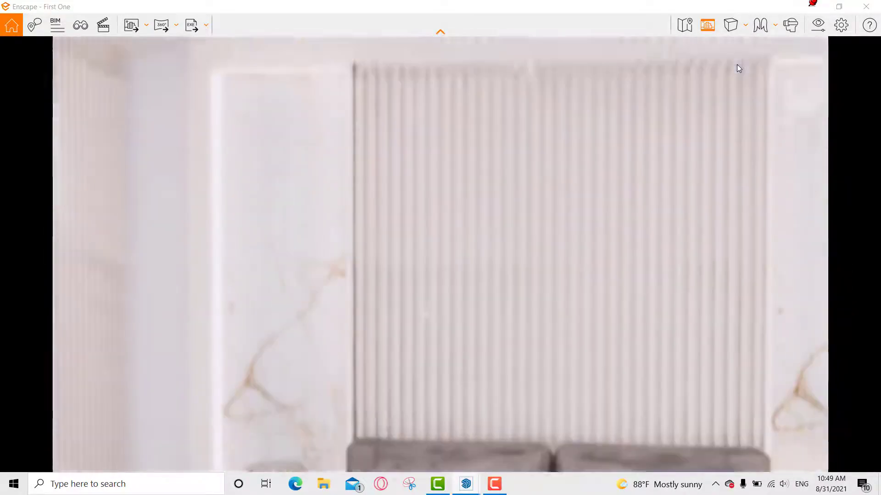
Switch navigation to Walk Mode, walk sideways and forward around the bed wall, and return to Fly Mode.
click(759, 25)
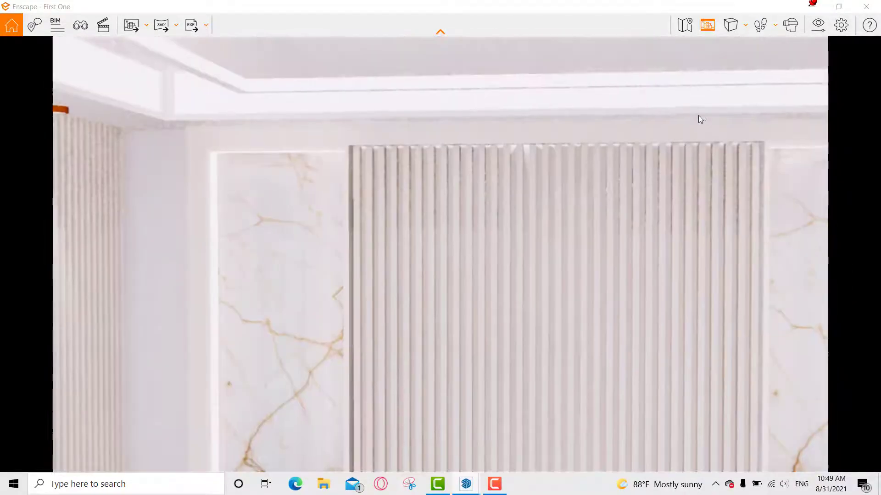
key(d)
key(q)
key(a)
key(s)
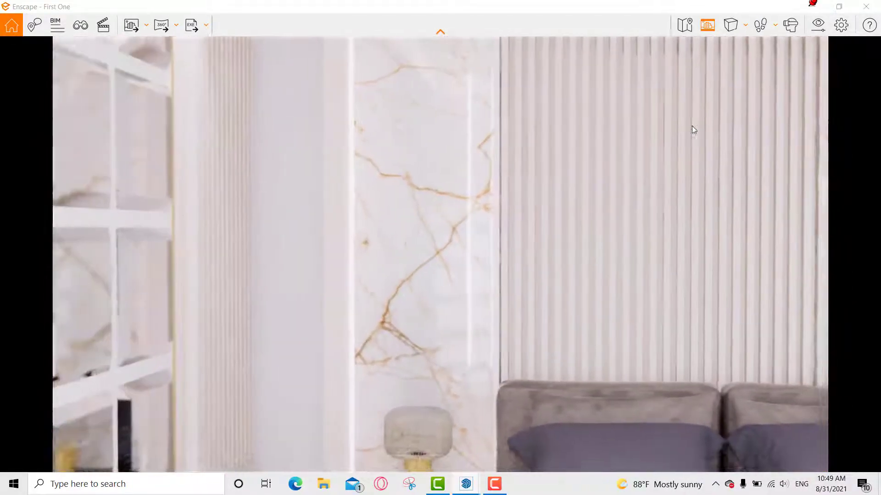
key(d)
key(a)
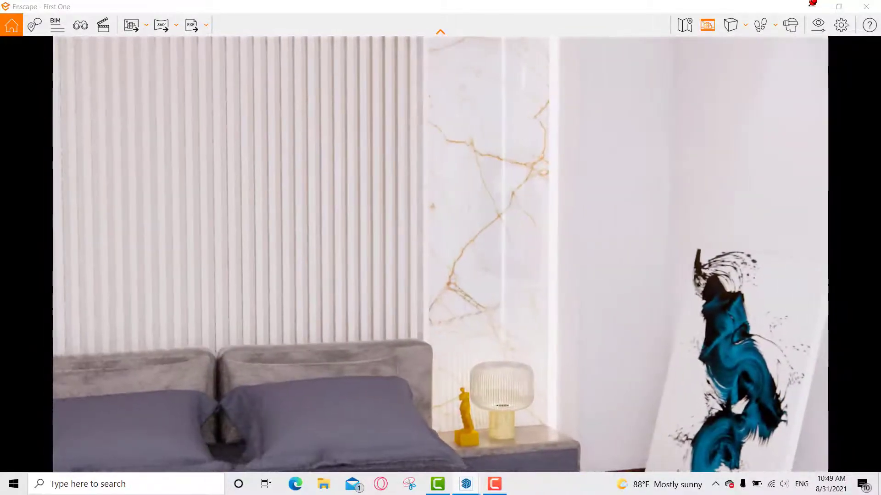
key(w)
key(w)
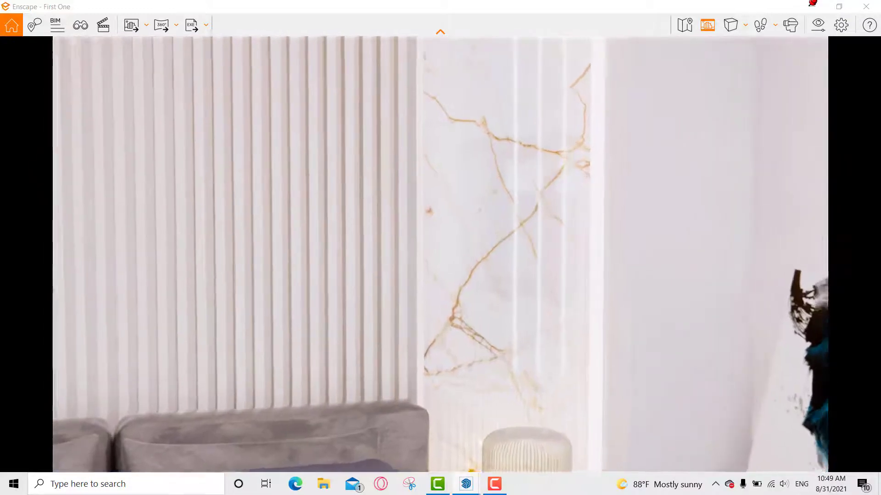
key(d)
key(a)
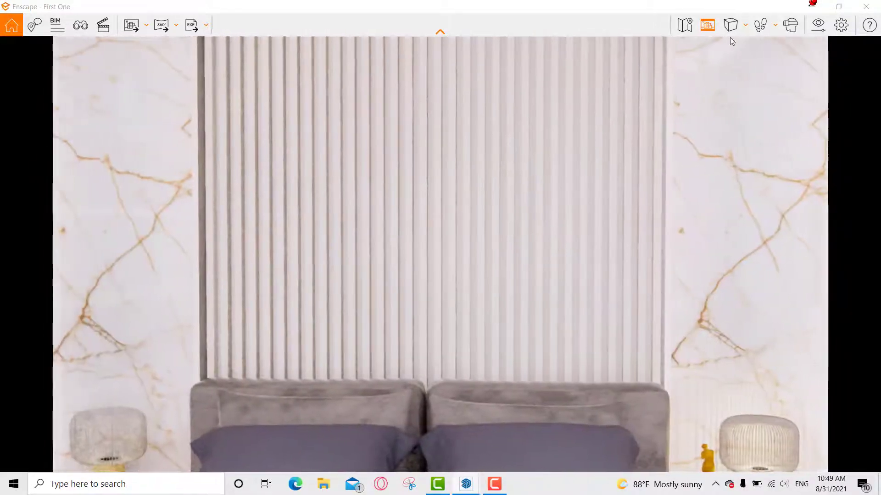
key(space)
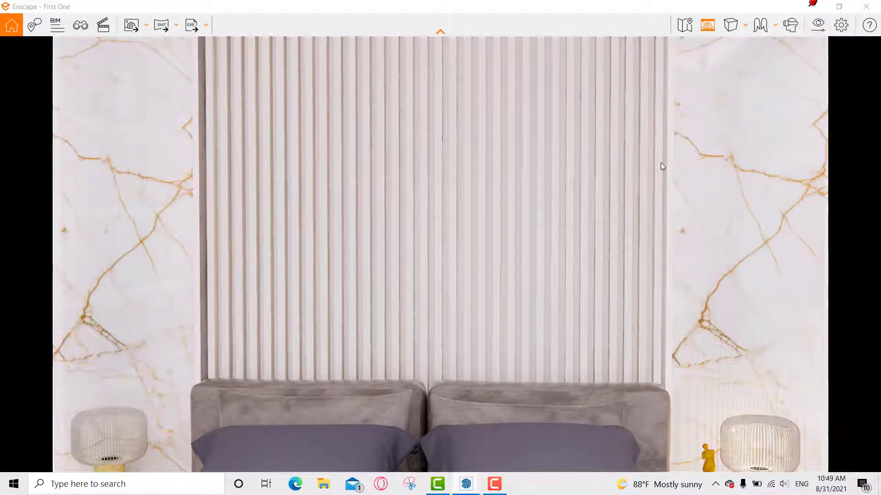
Fly back from the bed's slatted wall, view the available projection modes, and adjust the viewing direction.
mouse_move(661, 163)
mouse_down()
mouse_move(624, 158)
mouse_move(695, 160)
mouse_move(532, 172)
mouse_move(693, 161)
mouse_move(659, 159)
mouse_up()
key(s)
key(w)
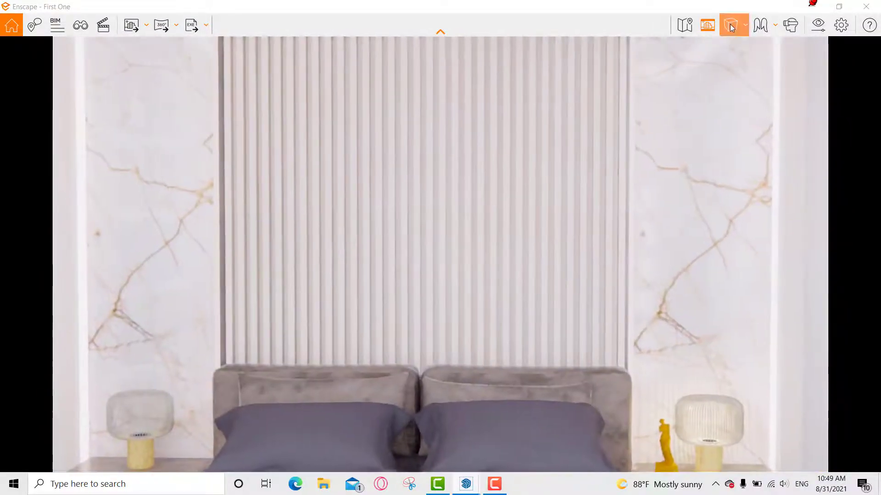
click(731, 27)
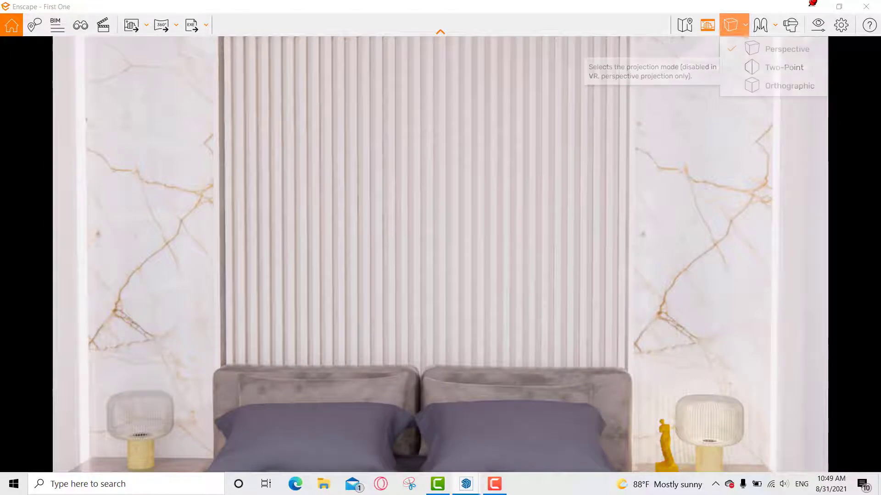
drag(399, 250, 359, 273)
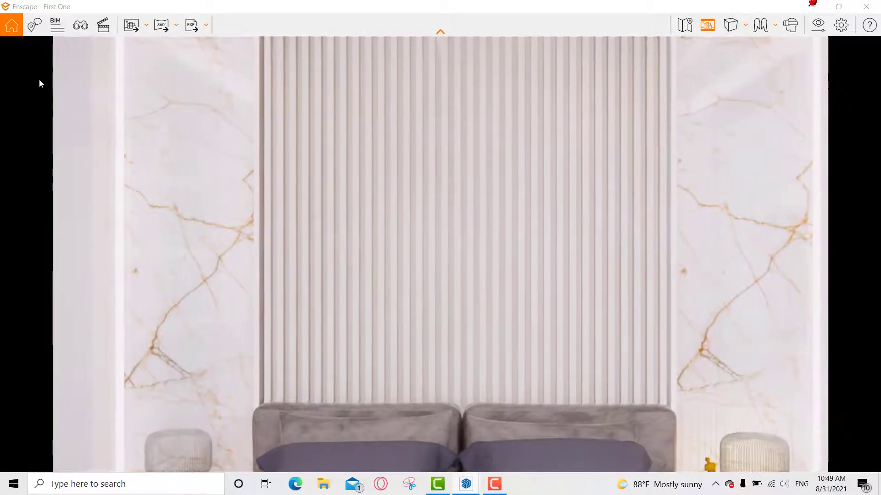
Go to the camera view stored in annotation issue #2 "test" and close the annotations.
click(34, 25)
click(63, 208)
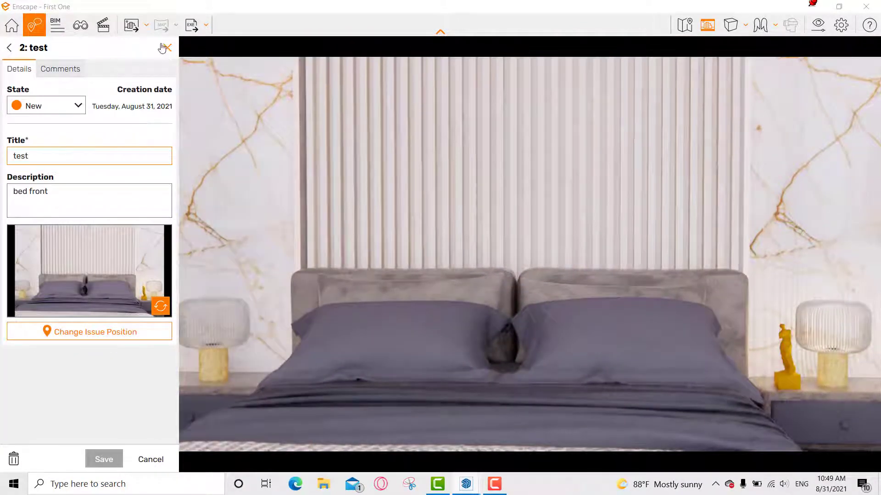
click(168, 49)
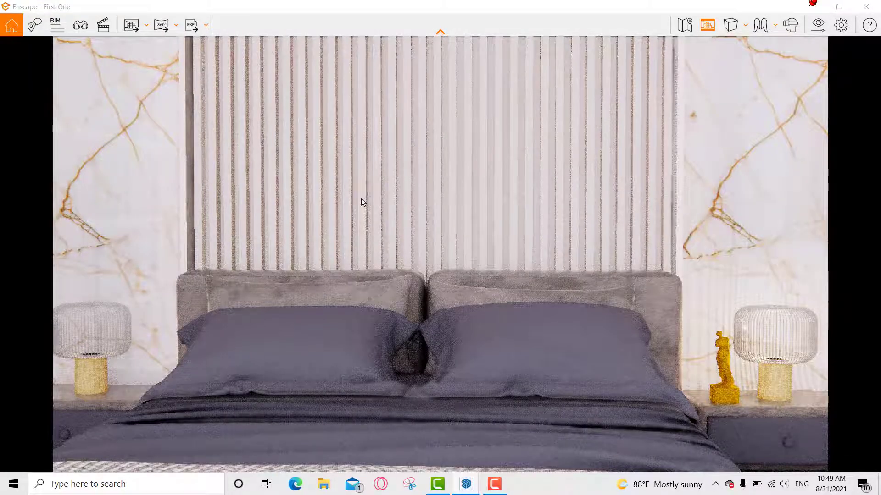
Practise panning, zooming and moving vertically in front of the bed, and frame the whole bed with both nightstands.
middle_drag(448, 233, 462, 248)
scroll(440, 255, down, 4)
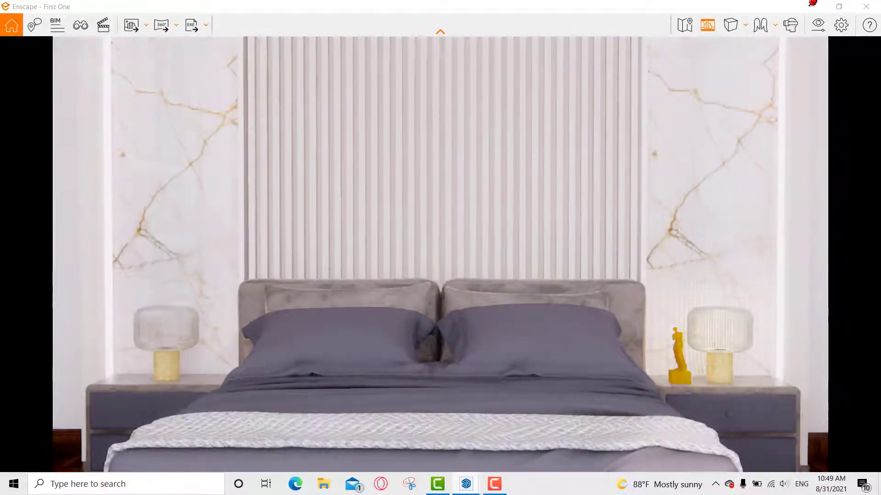
mouse_move(441, 248)
middle_down()
mouse_move(461, 244)
mouse_move(445, 245)
mouse_move(438, 266)
middle_up()
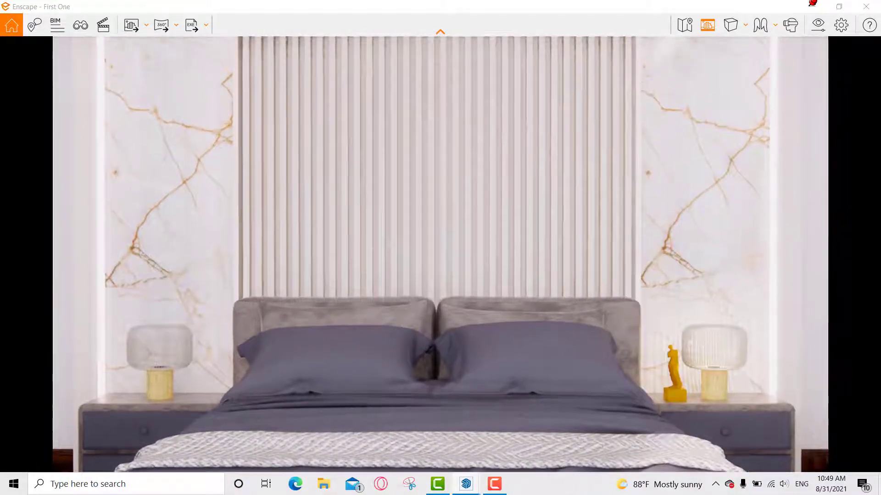
key(e)
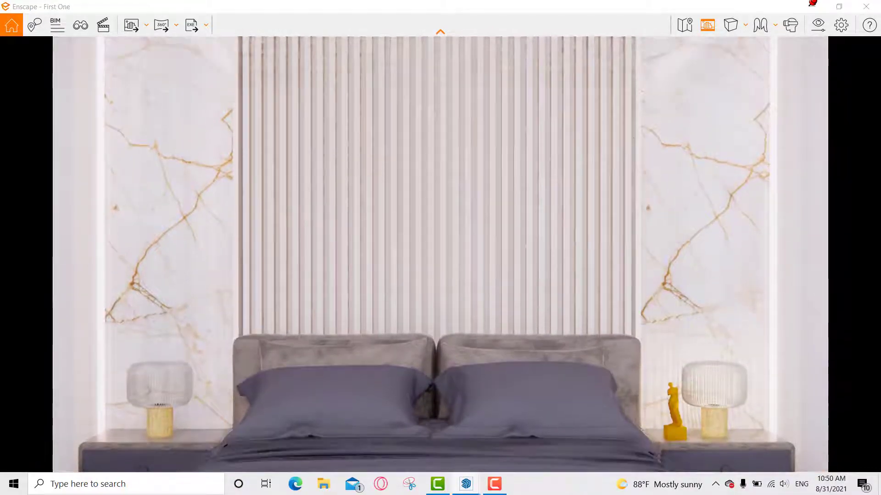
key(q)
key(q)
scroll(440, 254, up, 3)
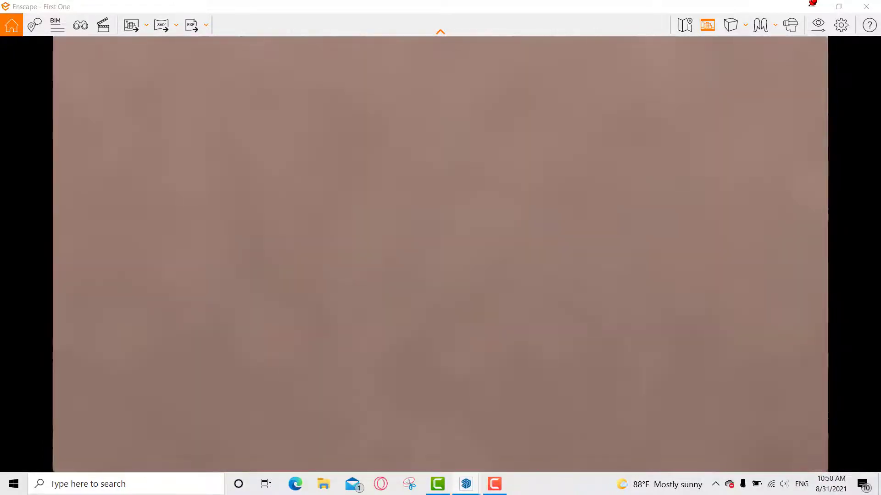
scroll(440, 255, down, 3)
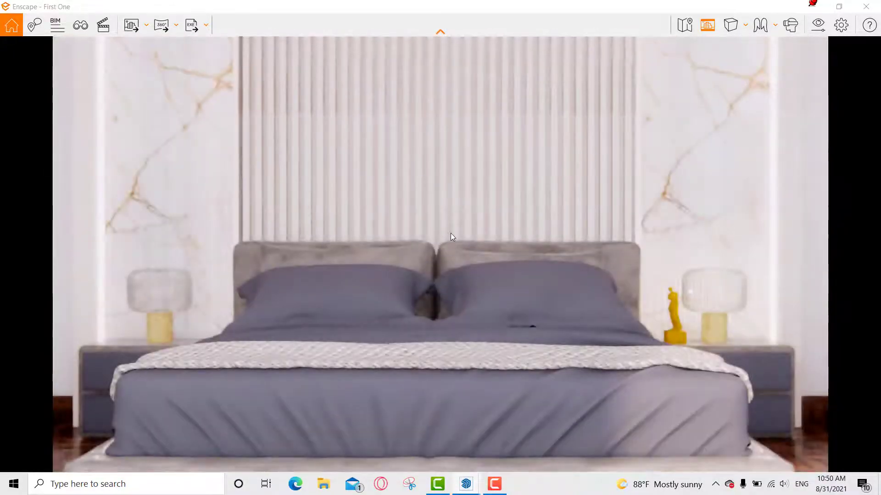
mouse_move(451, 233)
mouse_down()
mouse_move(470, 237)
mouse_move(475, 224)
mouse_move(454, 231)
mouse_up()
right_drag(453, 231, 462, 231)
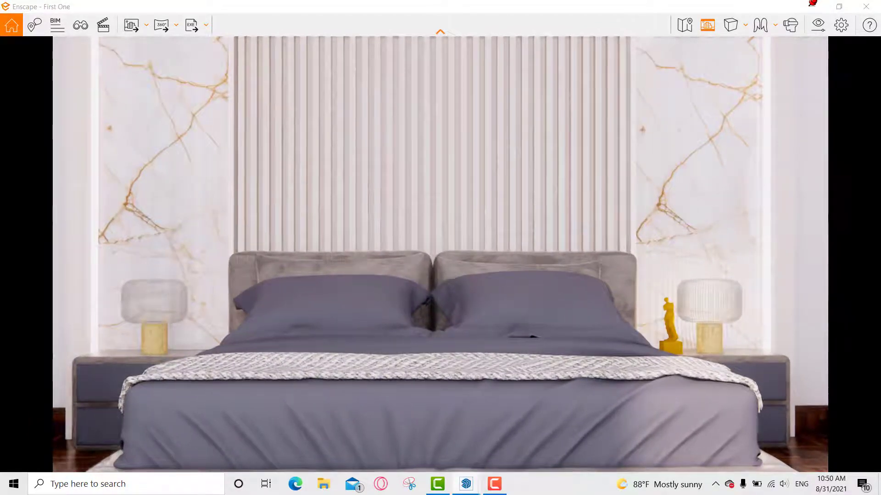
Update the camera position of annotation issue #2 "test" to the current bed view and save the issue.
click(34, 25)
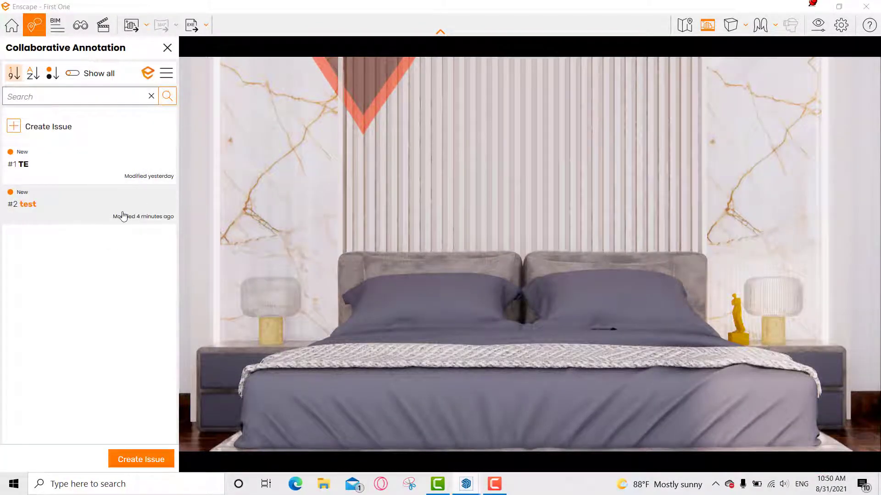
click(148, 209)
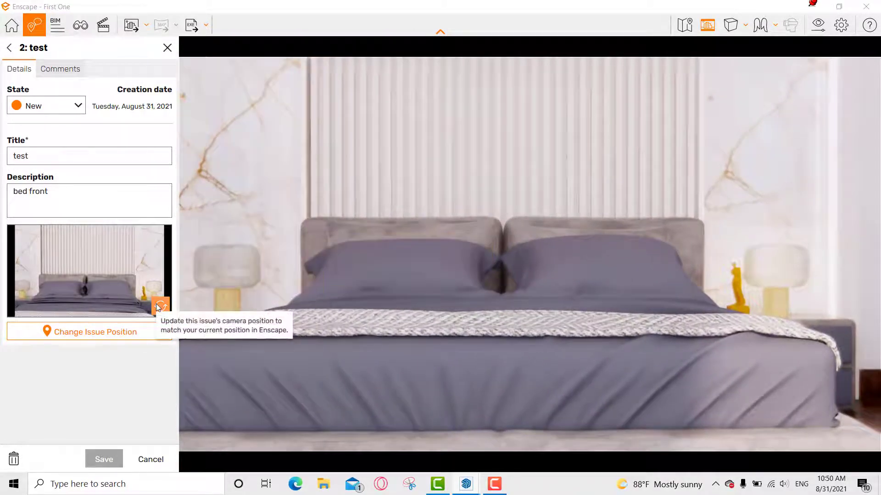
click(156, 304)
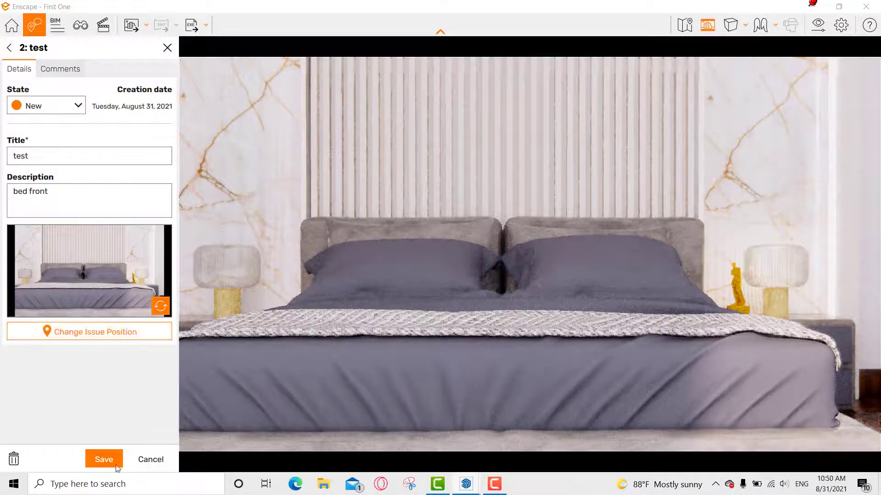
click(114, 462)
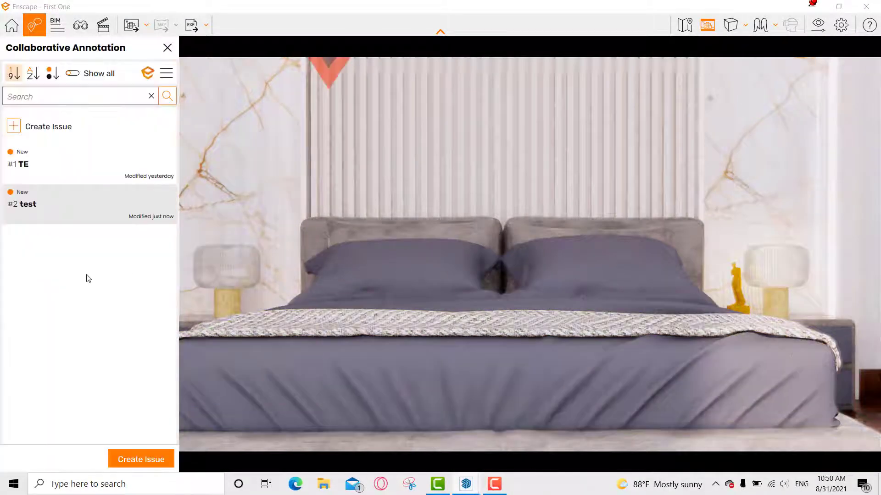
Open issue #1 "TE", reopen issue #2 "test" to check its stored camera view, and close the annotations.
click(98, 170)
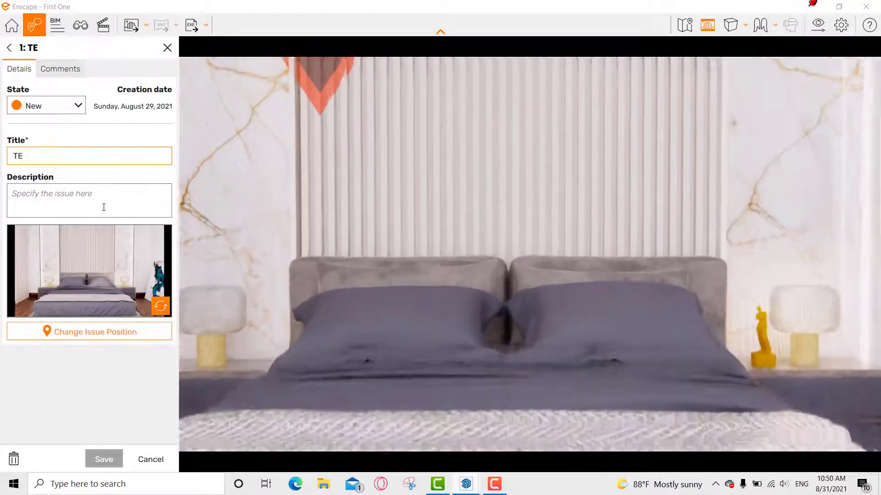
click(168, 48)
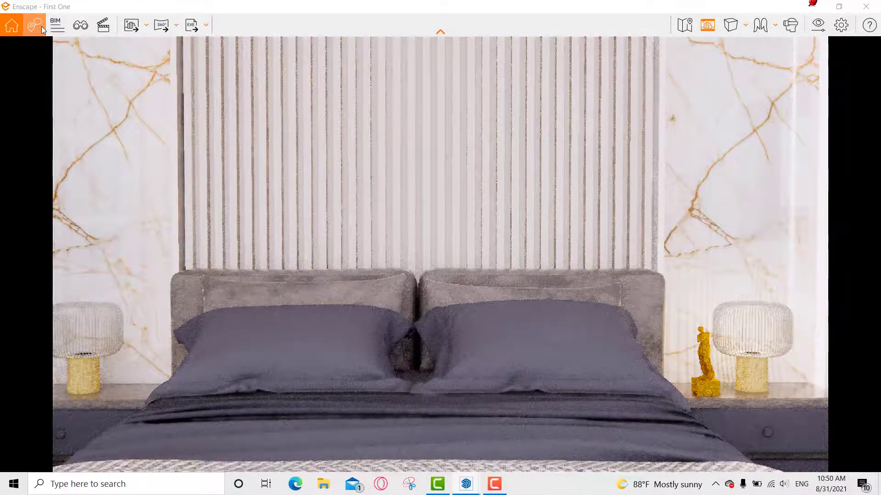
click(41, 26)
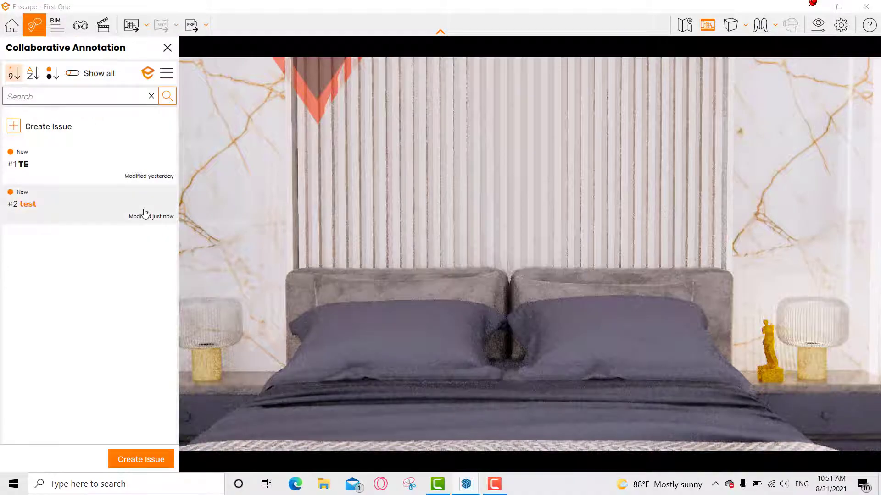
click(142, 212)
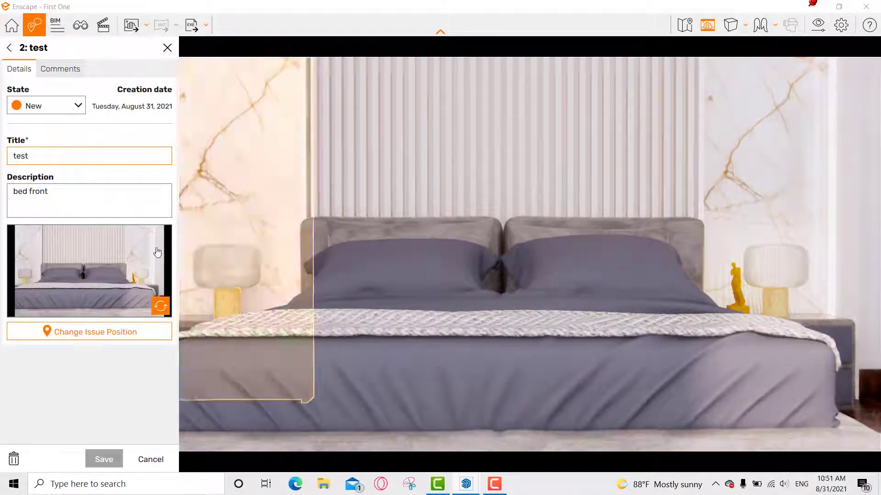
click(167, 48)
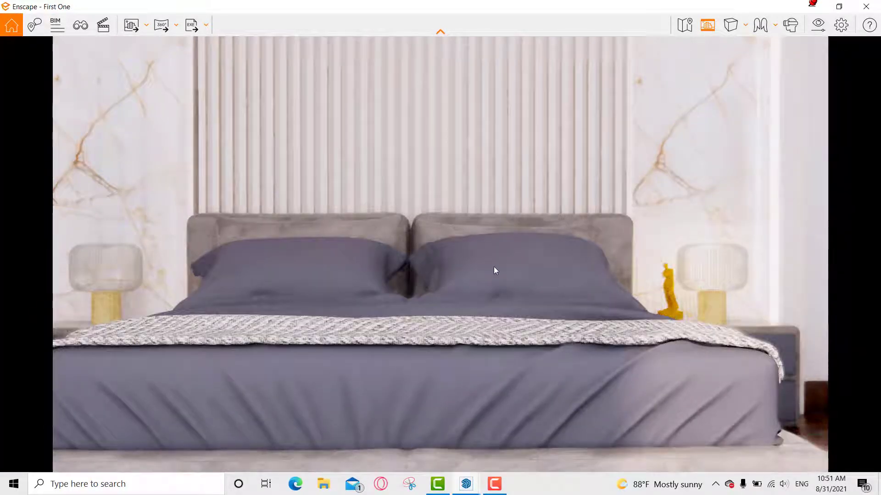
Reopen annotation issue #2 "test" and change its title to "asatest".
mouse_move(480, 254)
mouse_down()
mouse_move(462, 251)
mouse_move(471, 251)
mouse_up()
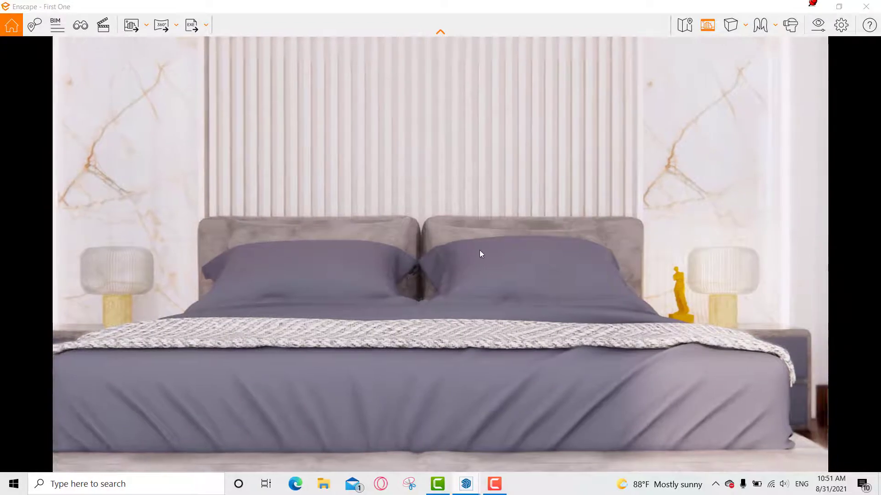
click(34, 25)
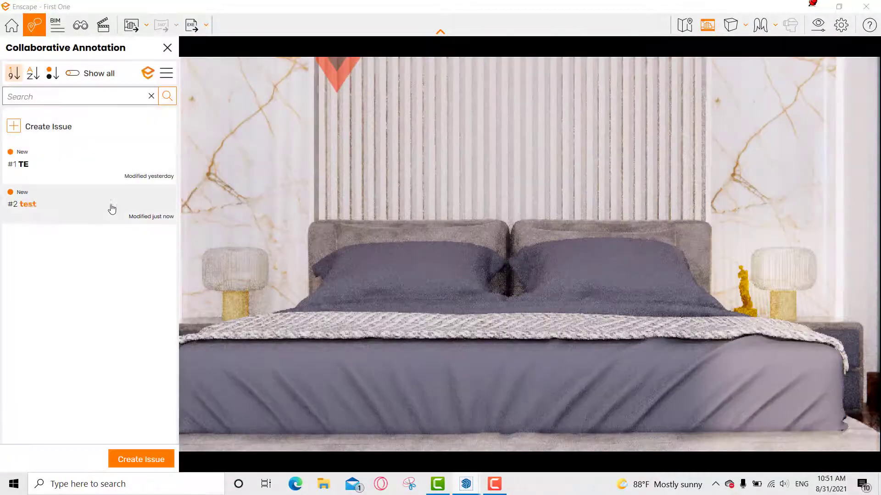
click(114, 205)
text(asatest)
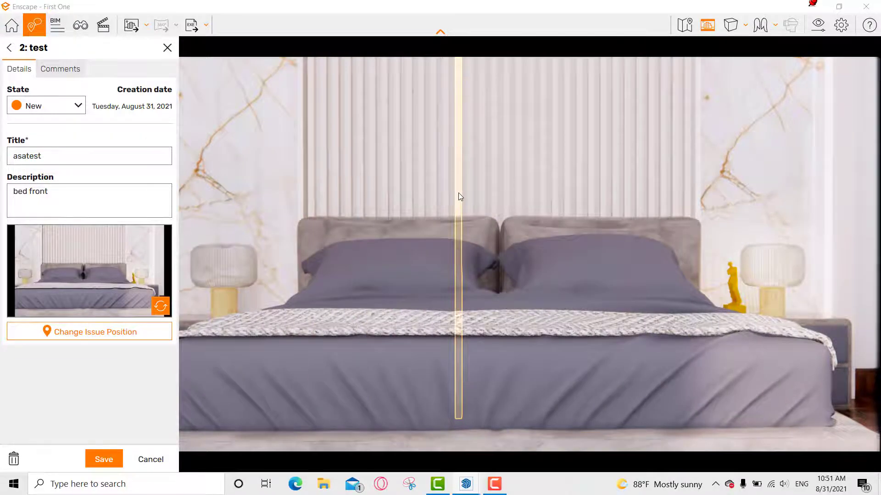
Fly sideways back and forth in front of the bed while the issue's details stay open.
text(a)
text(d)
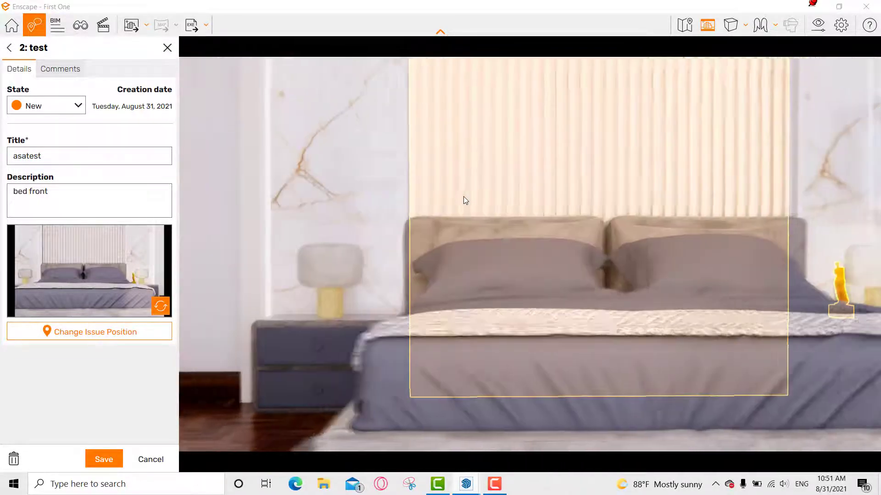
text(d)
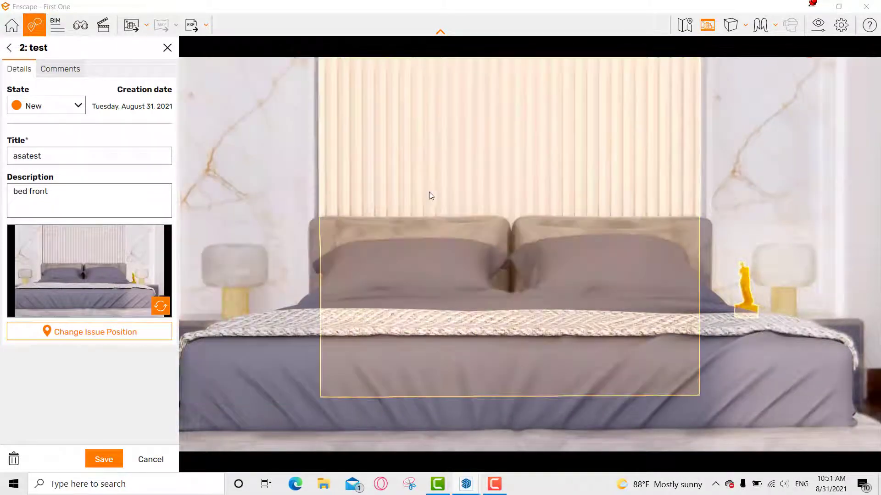
text(d)
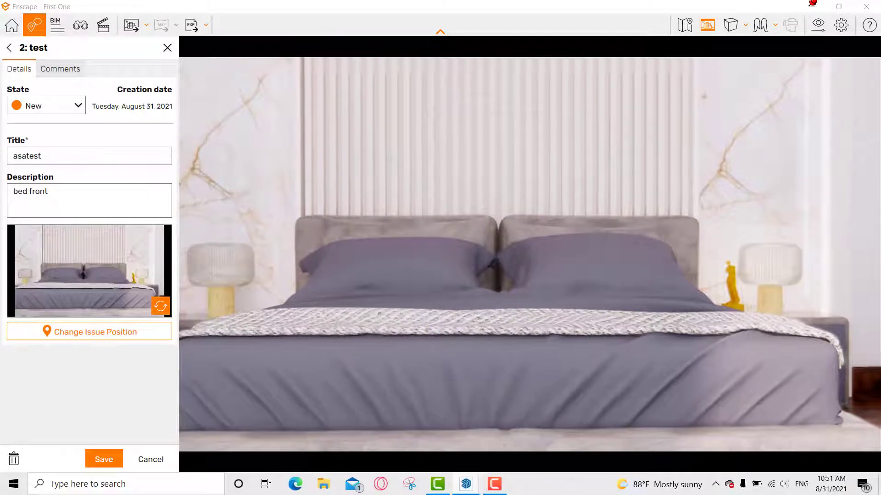
text(a)
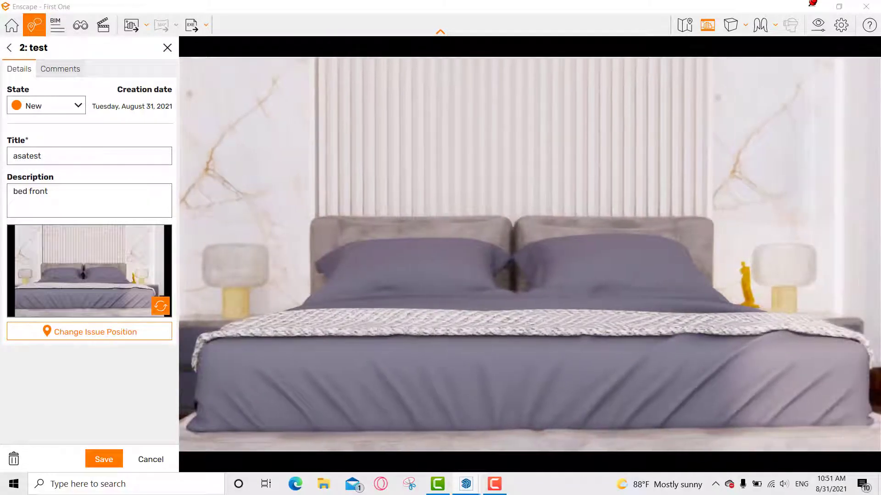
text(d)
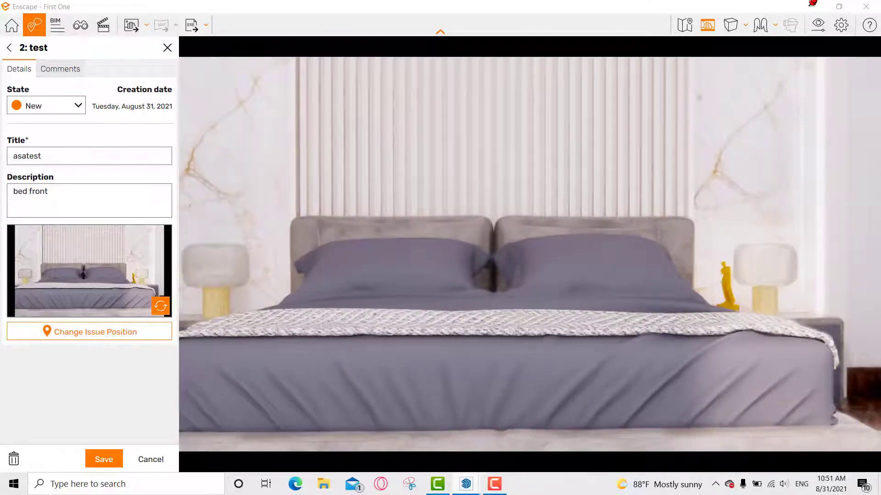
text(a)
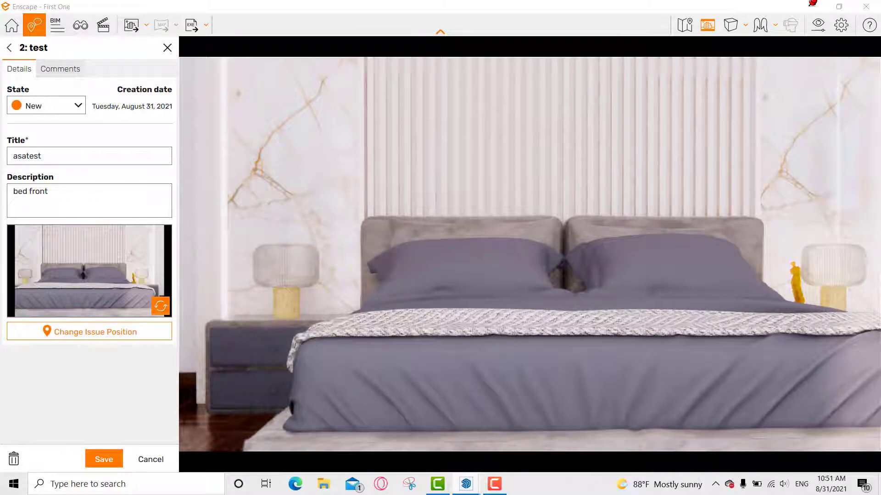
Shift the camera sideways along the bed, update the issue's stored view to it, save the issue and close the annotations.
text(d)
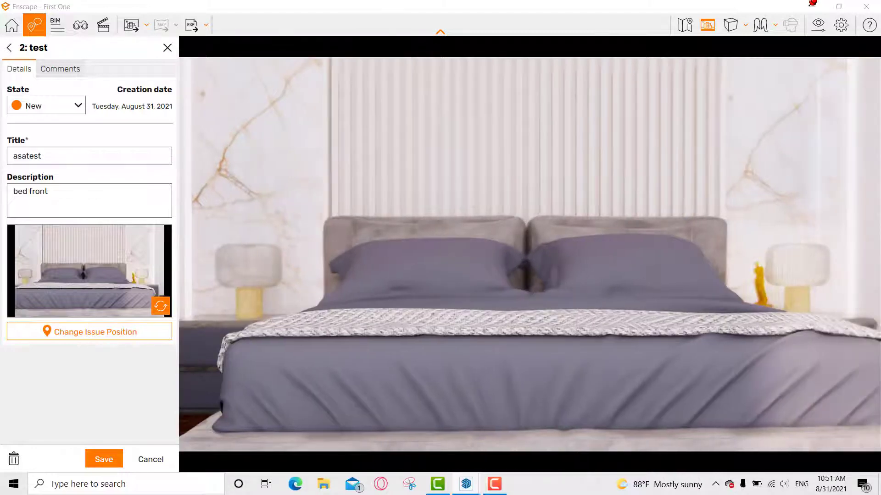
text(d)
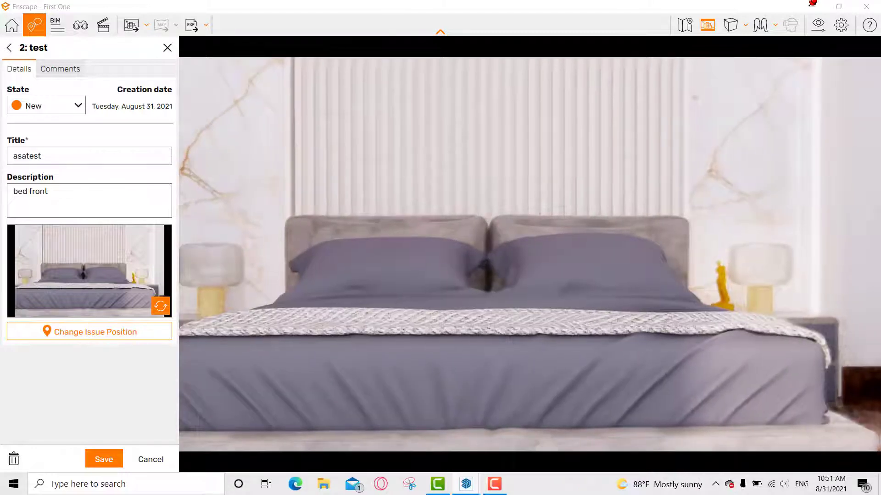
click(160, 305)
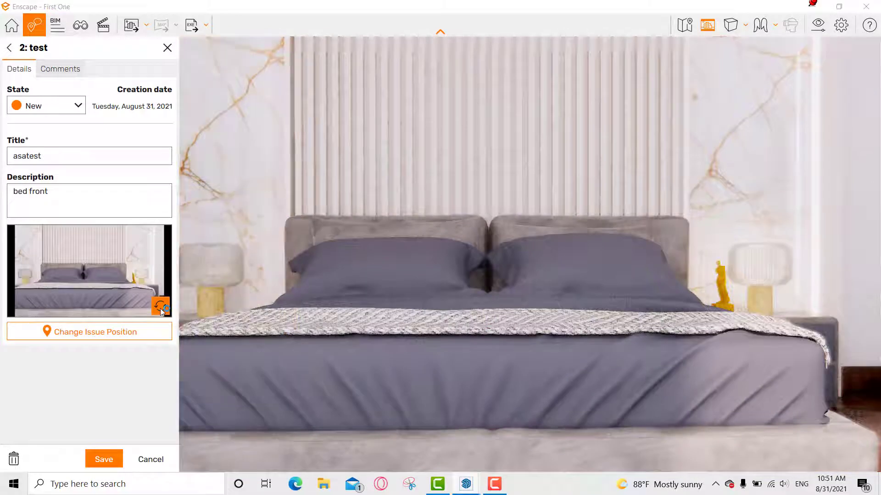
click(161, 308)
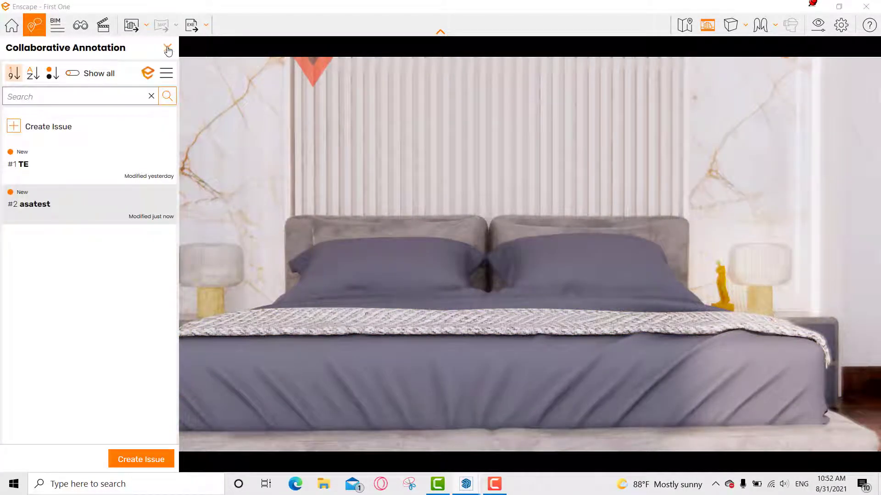
click(168, 49)
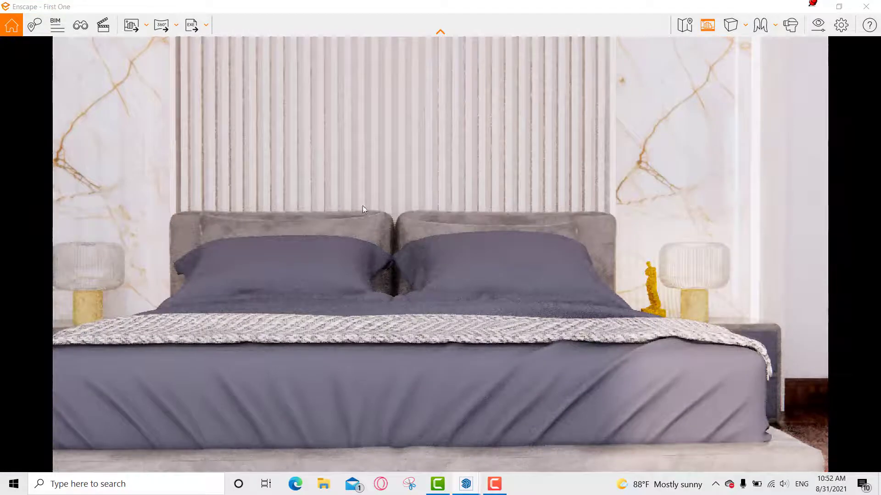
Turn off the safe frame and reframe the view on the front of the bed.
key(a)
drag(362, 205, 376, 223)
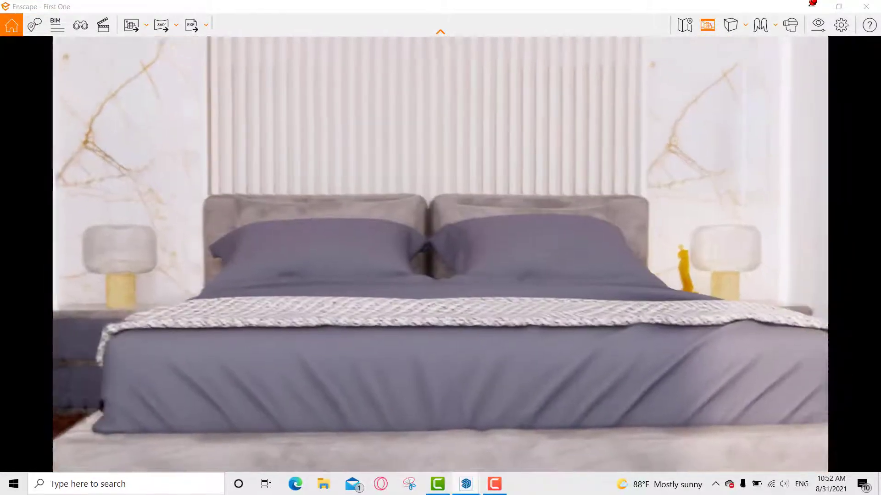
click(707, 27)
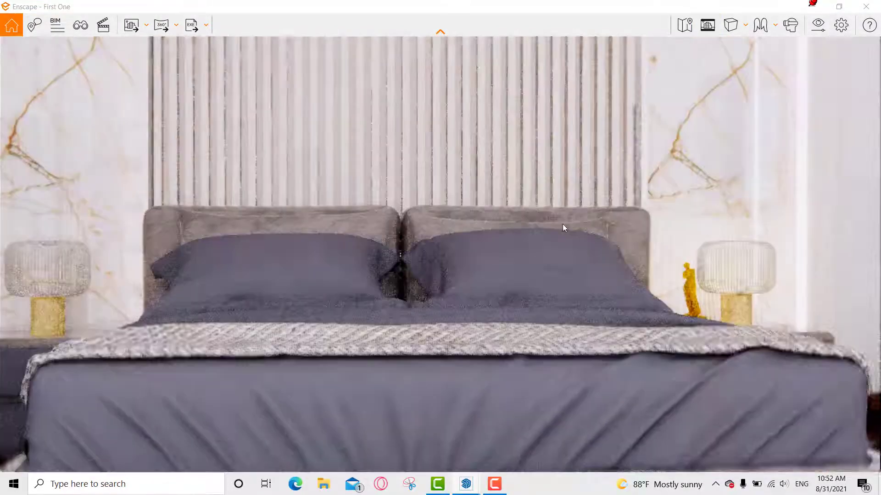
drag(486, 222, 471, 247)
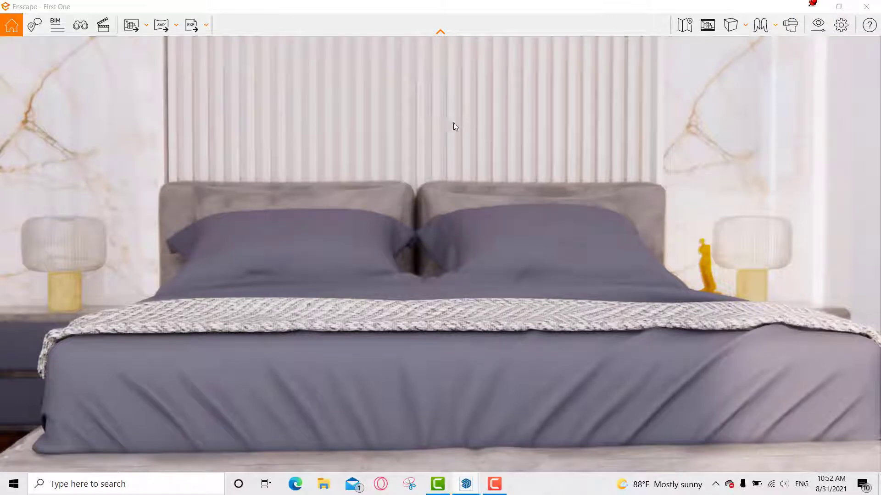
Open the visual settings, preview the White style mode on the bedroom and return the mode to None.
click(822, 23)
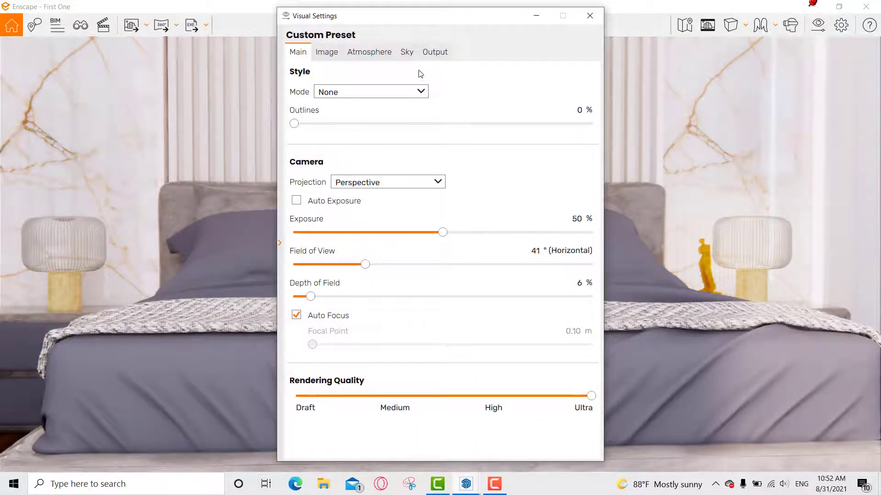
drag(397, 23, 425, 24)
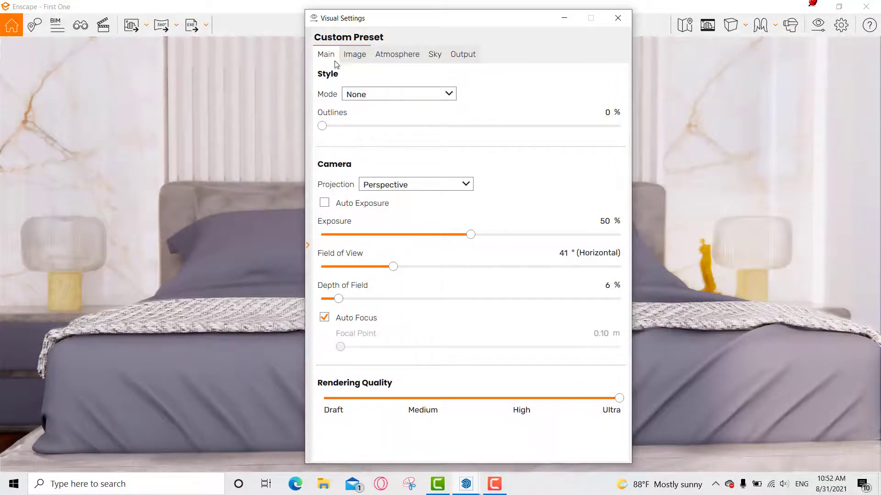
click(383, 94)
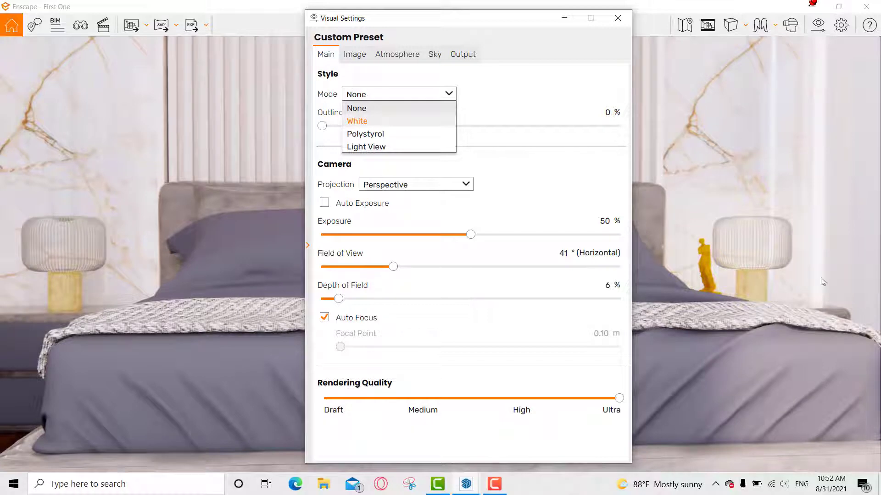
click(403, 123)
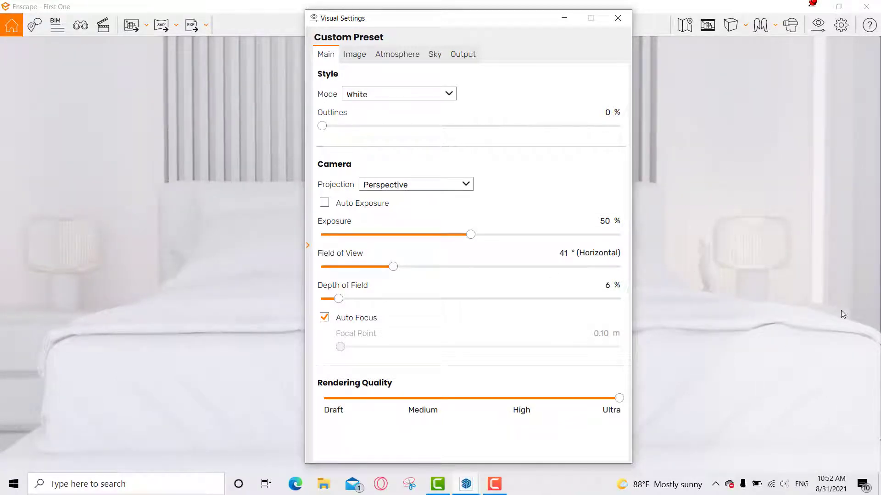
click(369, 93)
click(375, 108)
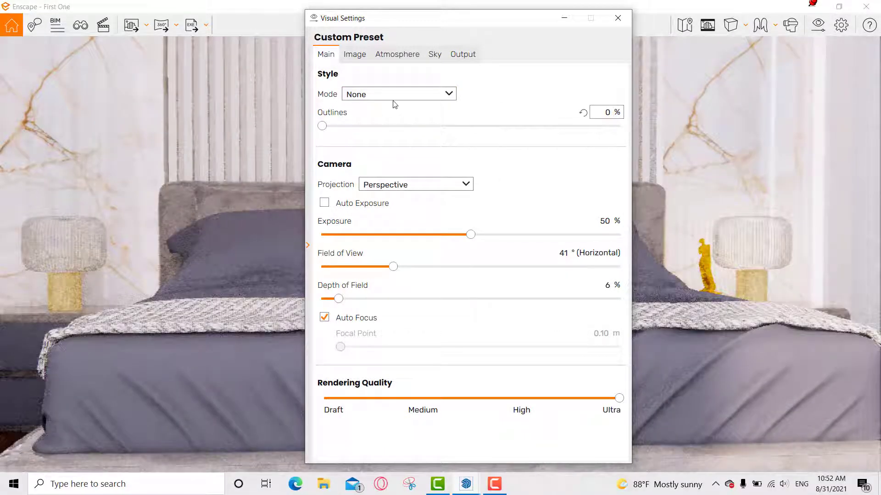
click(397, 94)
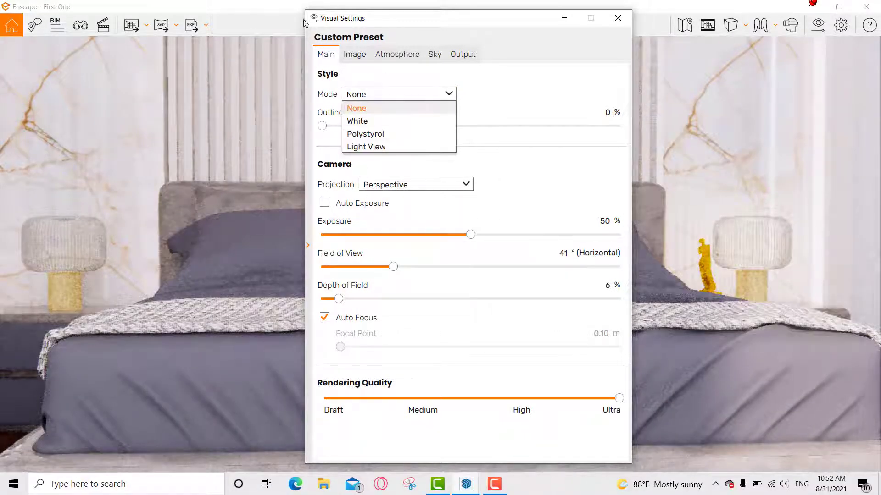
click(385, 93)
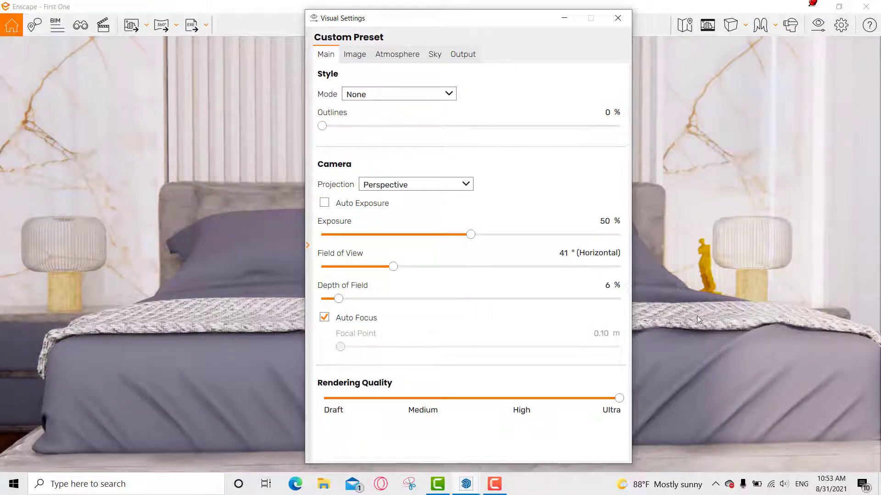
Try 64% outlines and a slightly different exposure, returning outlines to 0% and exposure to 50%, and check the projection options.
drag(325, 126, 513, 127)
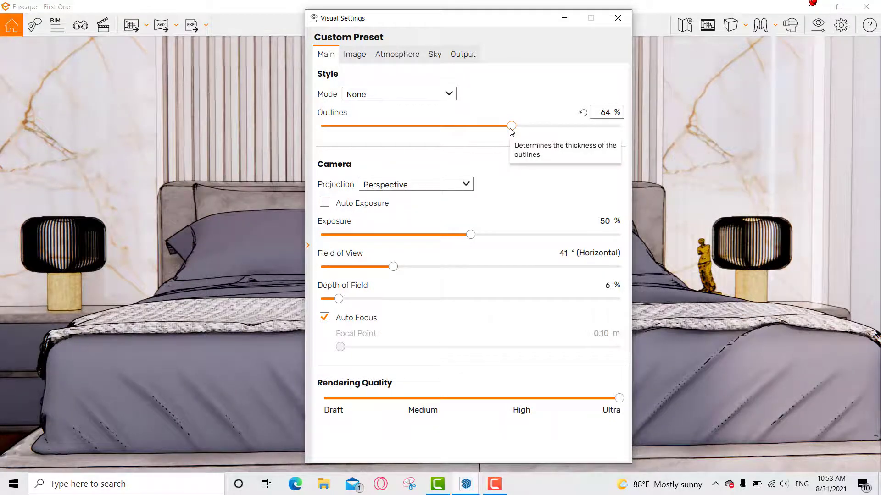
drag(512, 128, 302, 131)
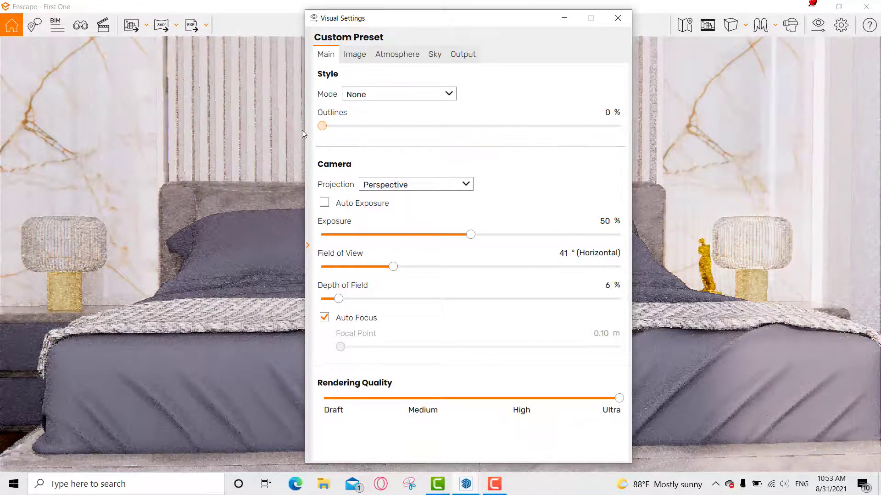
click(427, 185)
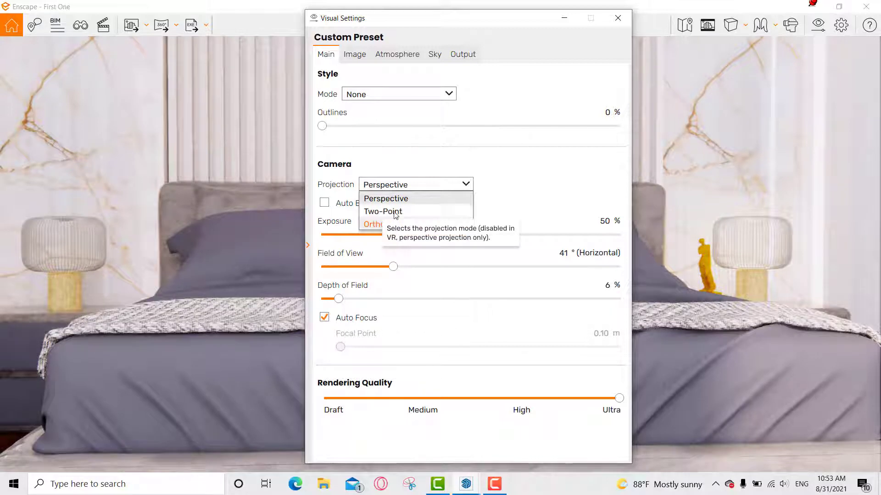
click(475, 185)
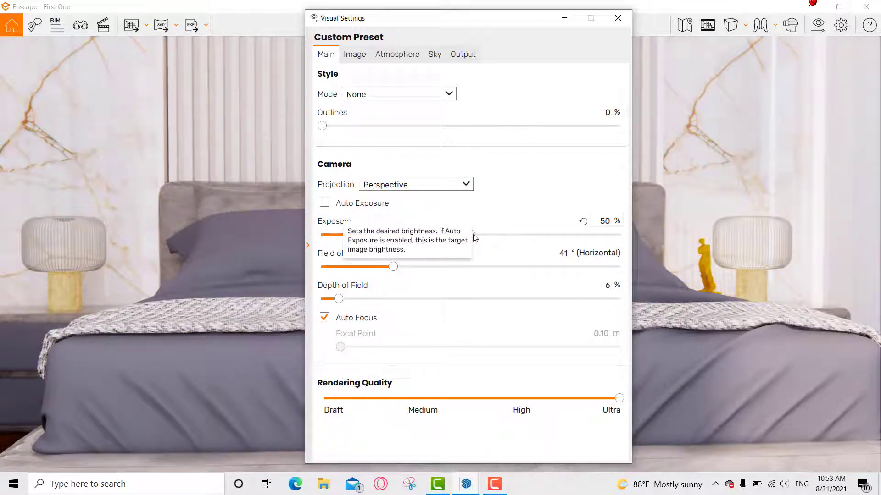
mouse_move(473, 234)
mouse_down()
mouse_move(496, 237)
mouse_move(477, 234)
mouse_up()
click(583, 222)
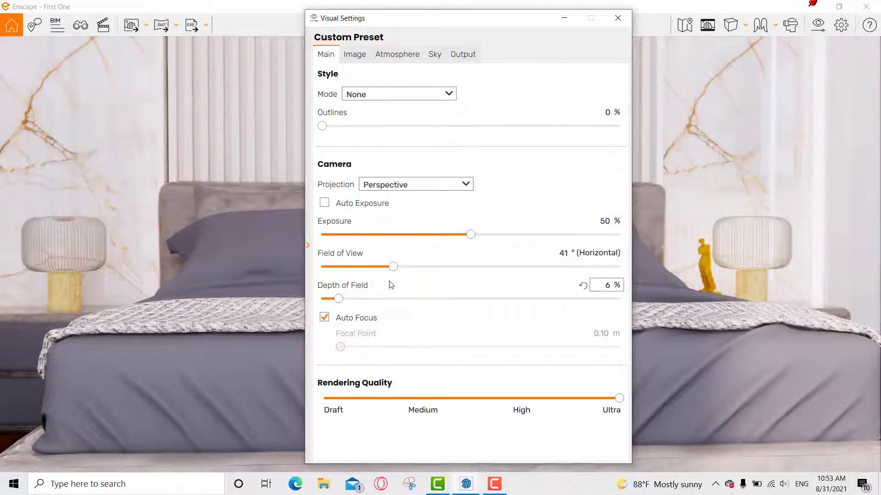
Set the field of view to 51°, try a 31% depth of field and reduce it to 2%.
drag(393, 267, 415, 267)
drag(350, 299, 418, 302)
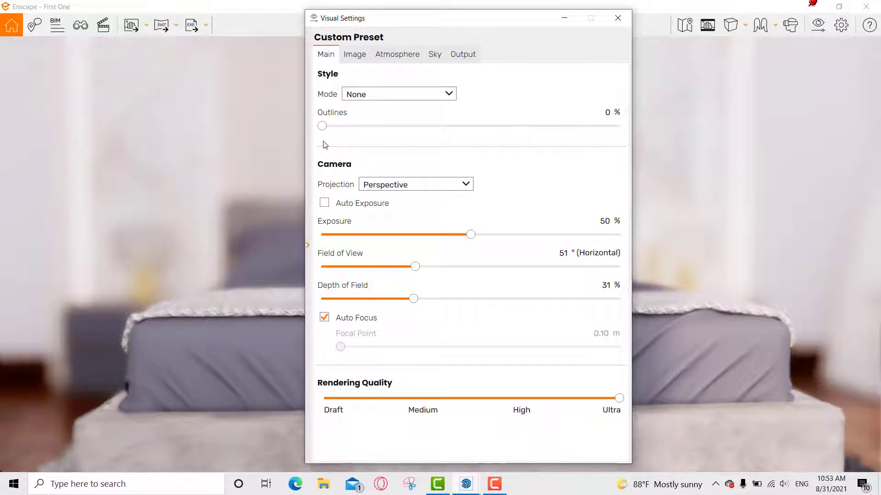
drag(413, 299, 327, 299)
Try a manual focal point of 3.57 m and High rendering quality, restoring Auto Focus and Ultra quality.
click(325, 318)
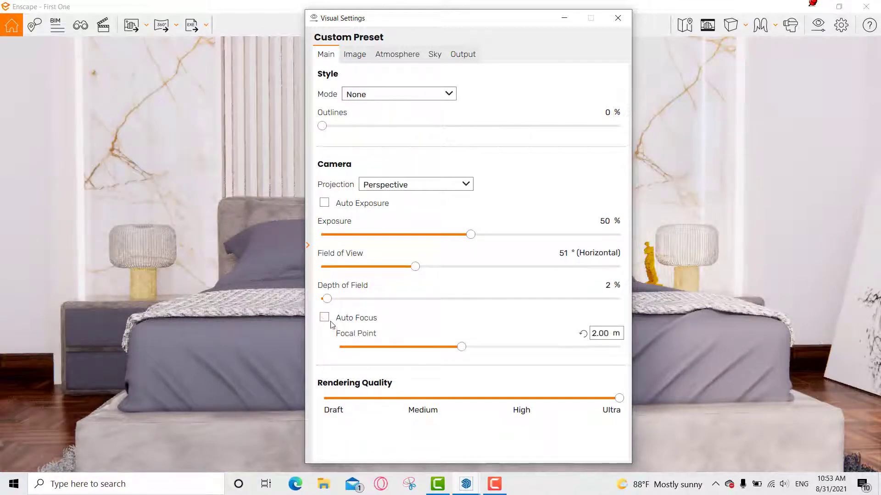
drag(461, 348, 484, 347)
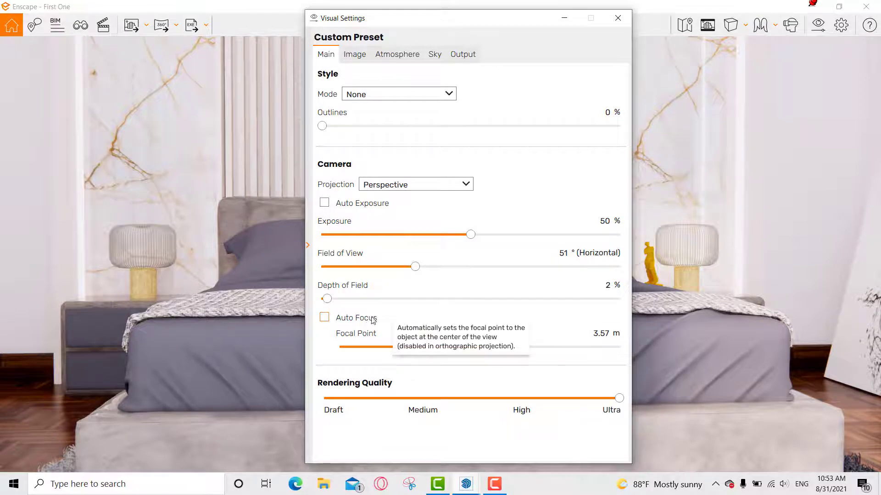
click(324, 318)
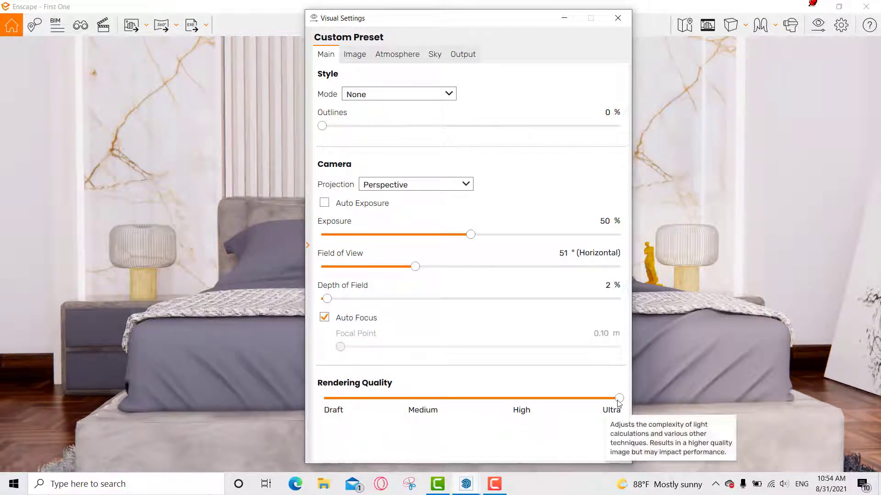
drag(619, 398, 521, 398)
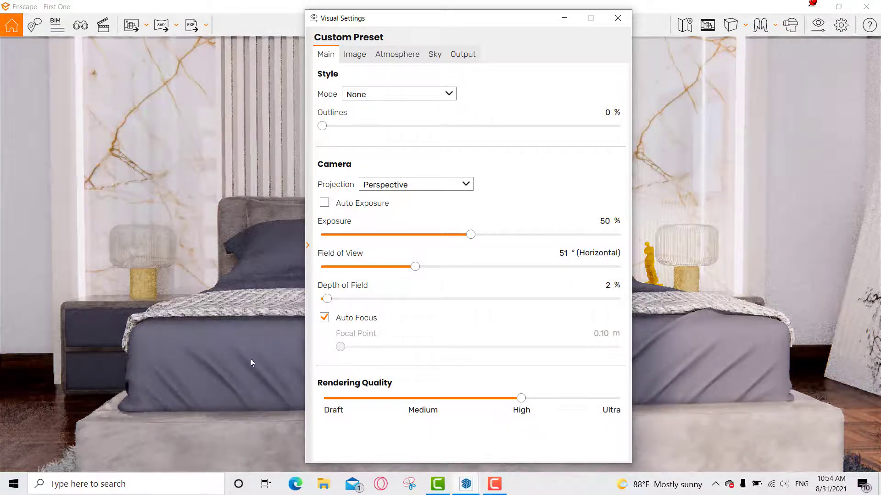
drag(518, 400, 624, 413)
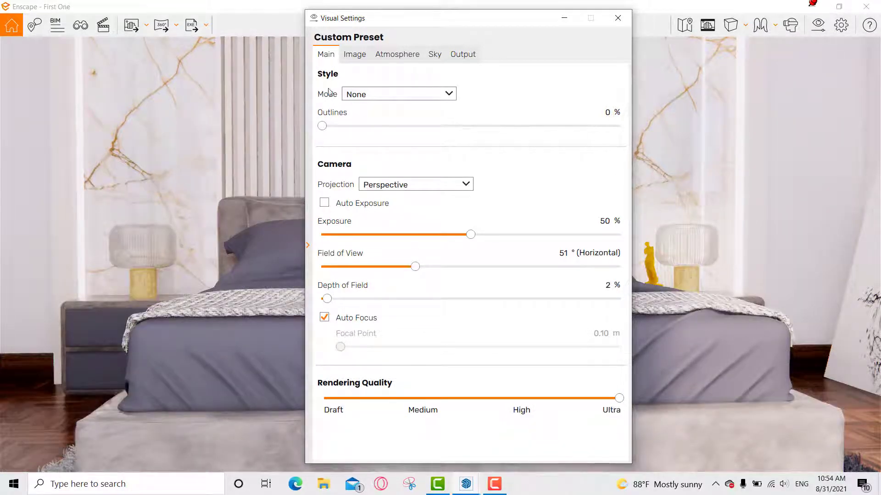
Preview Auto Contrast in the image corrections, disable it again, and set Highlights to -9% and Shadows to -12%.
click(354, 56)
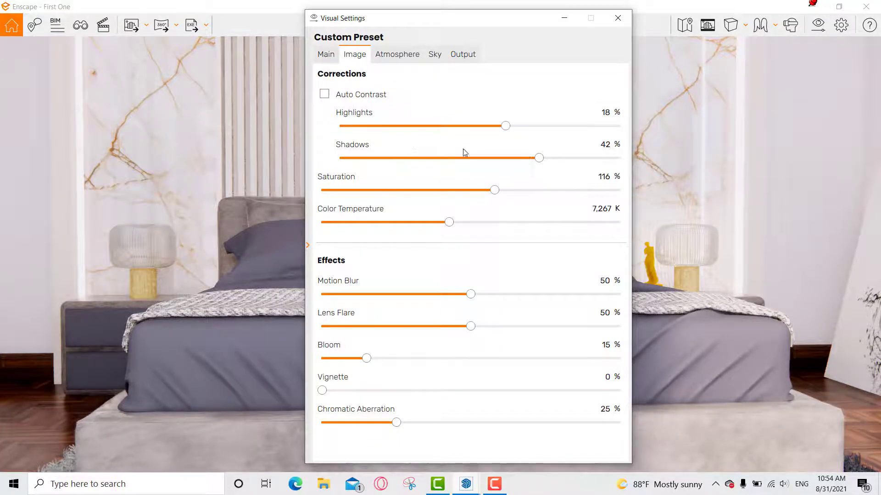
click(324, 95)
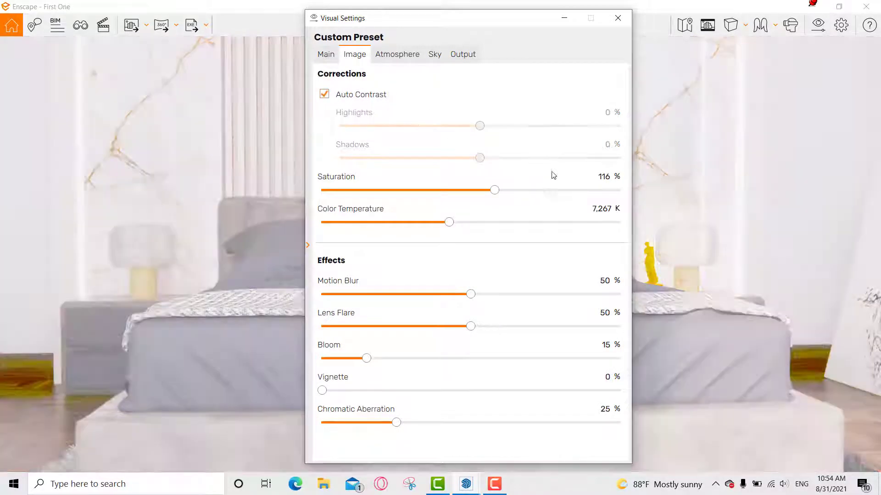
click(339, 95)
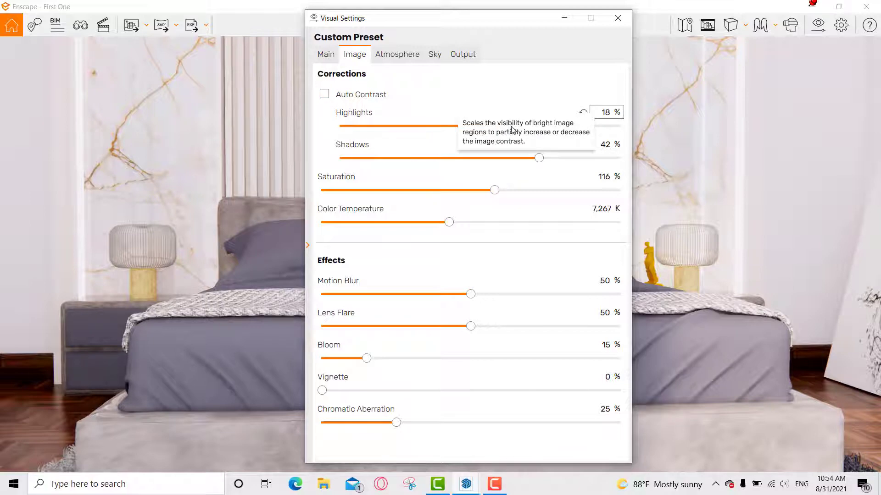
drag(506, 125, 468, 134)
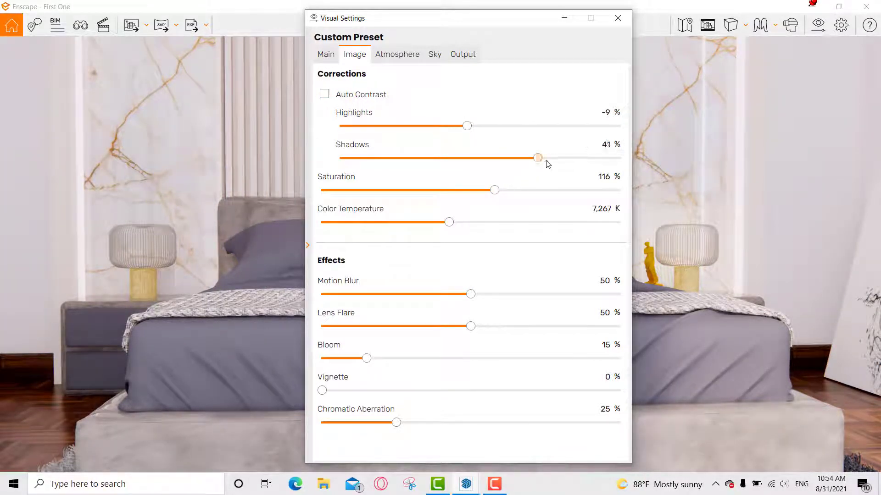
drag(547, 163, 466, 171)
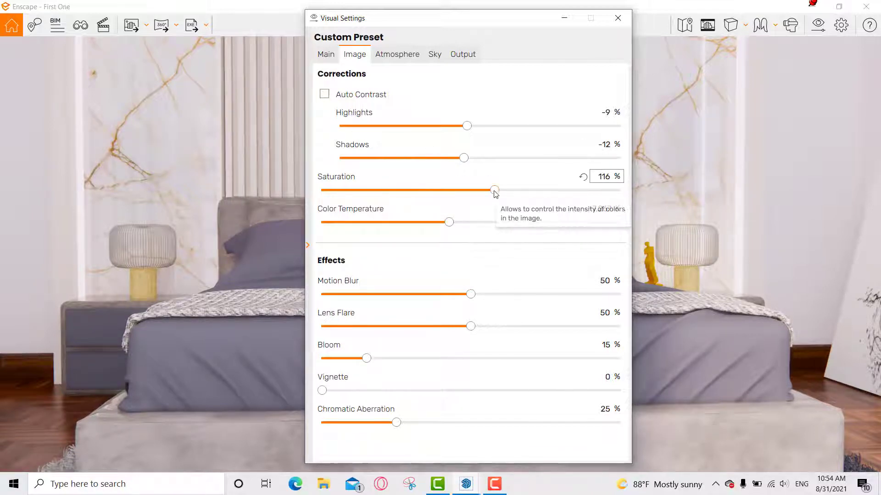
Try the saturation at 90% and 0%, set it to 127%, and set the color temperature to 8,350 K.
drag(494, 190, 383, 190)
click(455, 190)
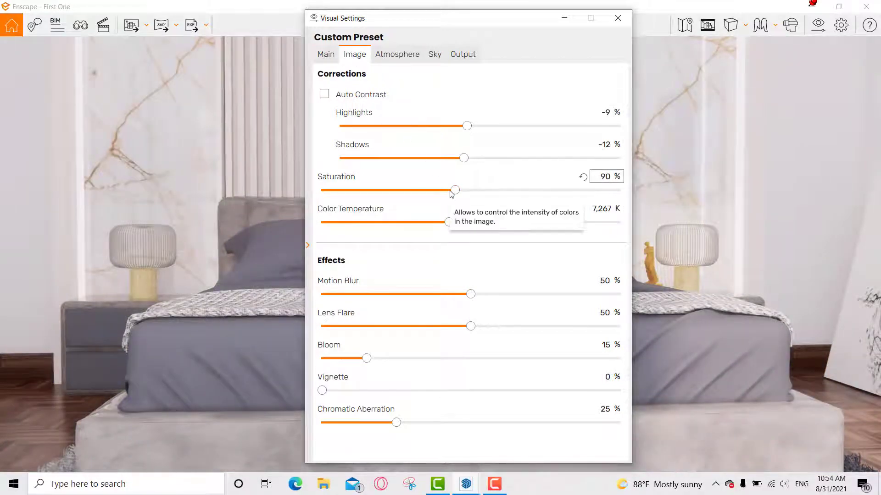
drag(456, 190, 307, 186)
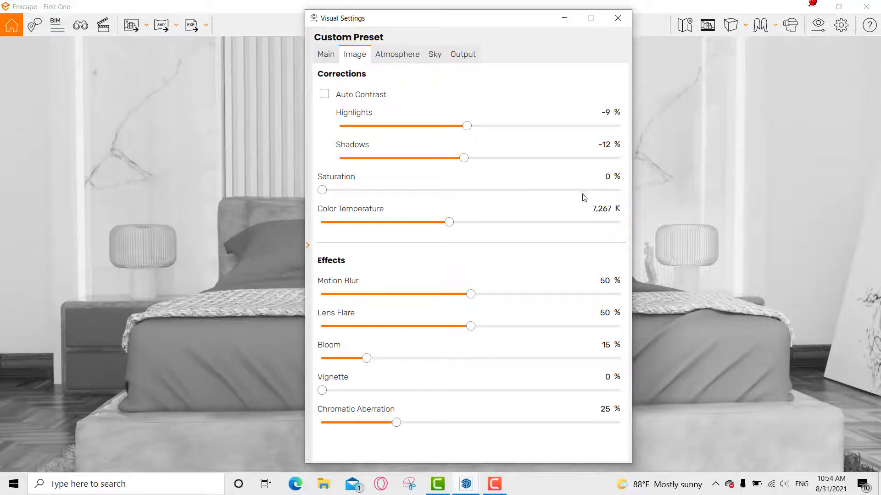
drag(322, 190, 515, 194)
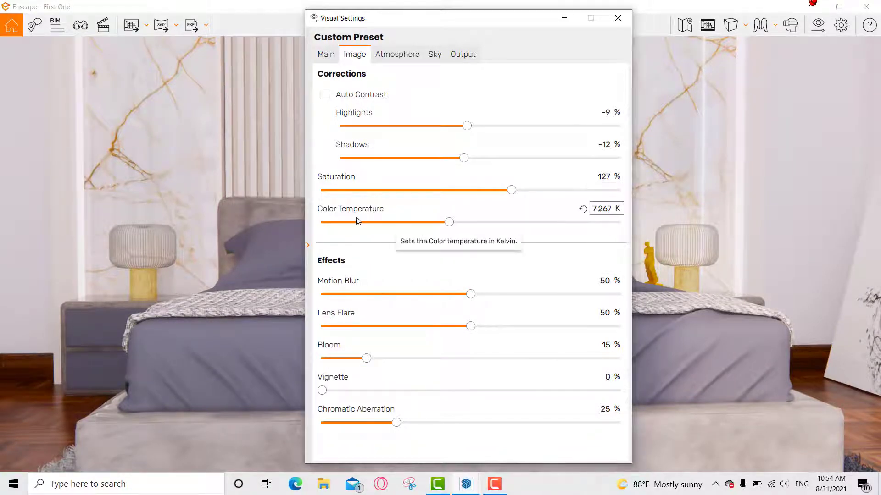
drag(449, 222, 476, 241)
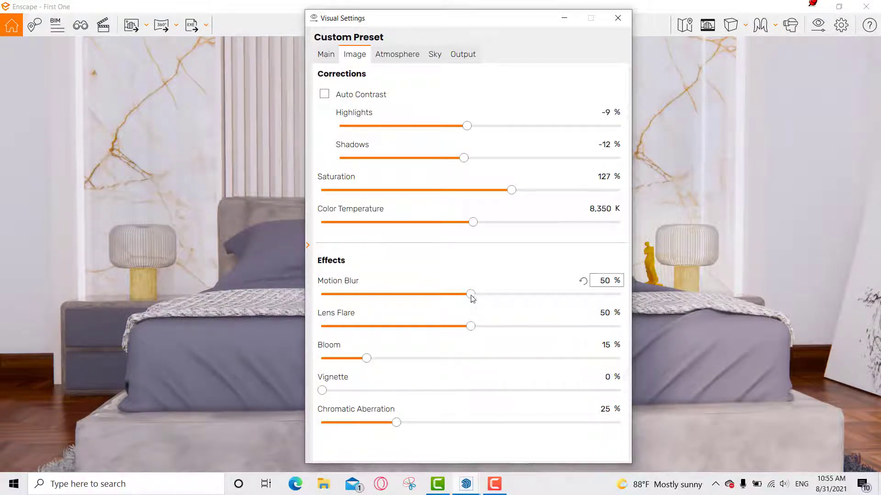
Set the motion blur to 53% and return the vignette to 0% after trying it.
mouse_move(472, 294)
mouse_down()
mouse_move(411, 293)
mouse_move(480, 294)
mouse_up()
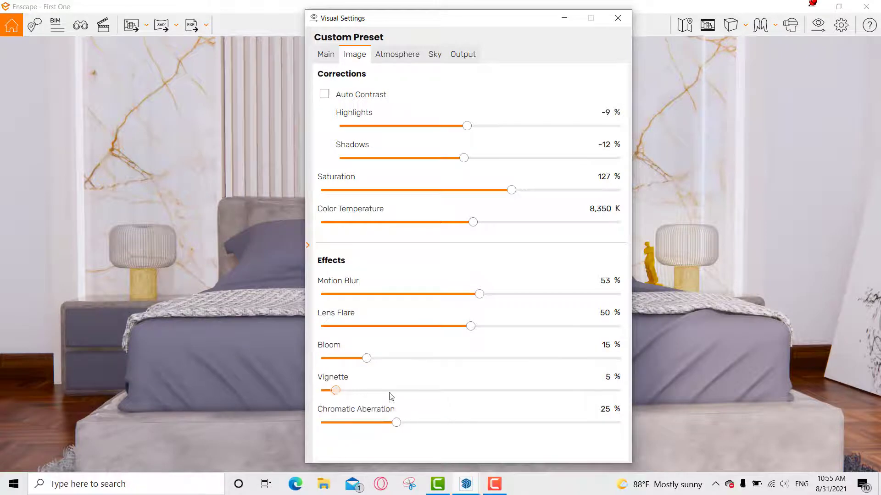
drag(390, 394, 322, 390)
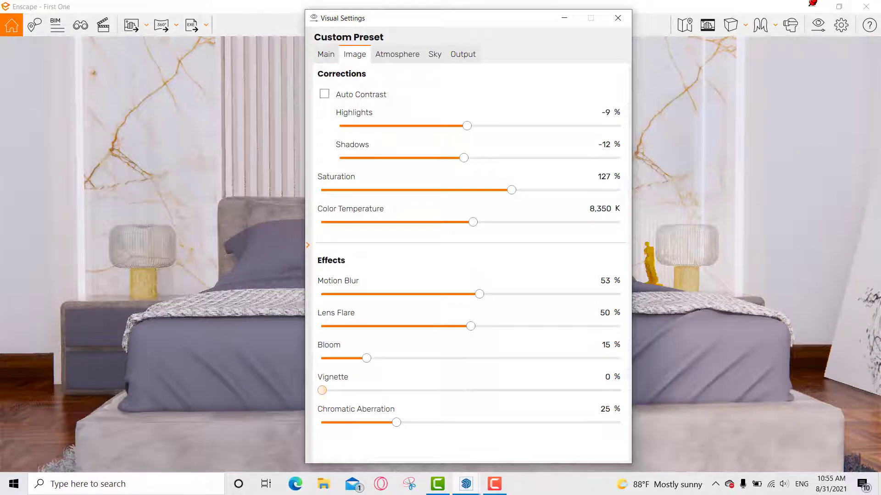
Set the fog intensity to 14% and the fog height to 201 m.
click(391, 54)
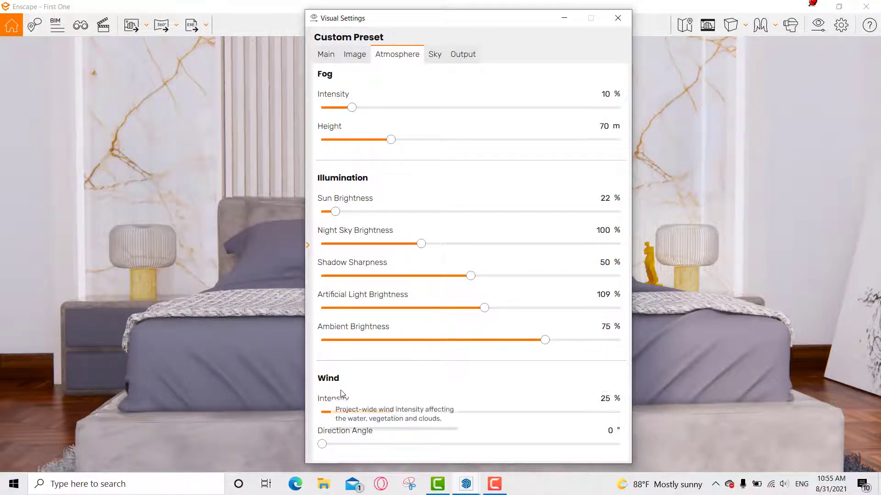
mouse_move(351, 108)
mouse_down()
mouse_move(463, 108)
mouse_move(367, 110)
mouse_up()
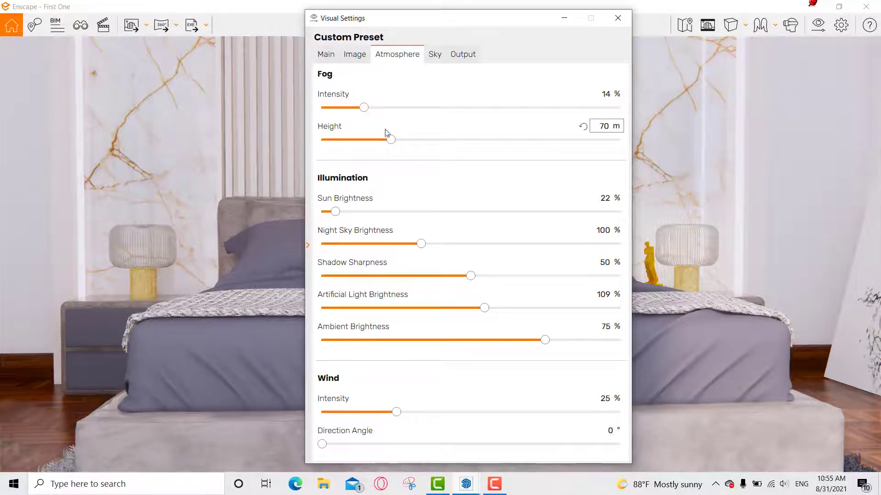
drag(392, 140, 484, 140)
drag(408, 141, 521, 140)
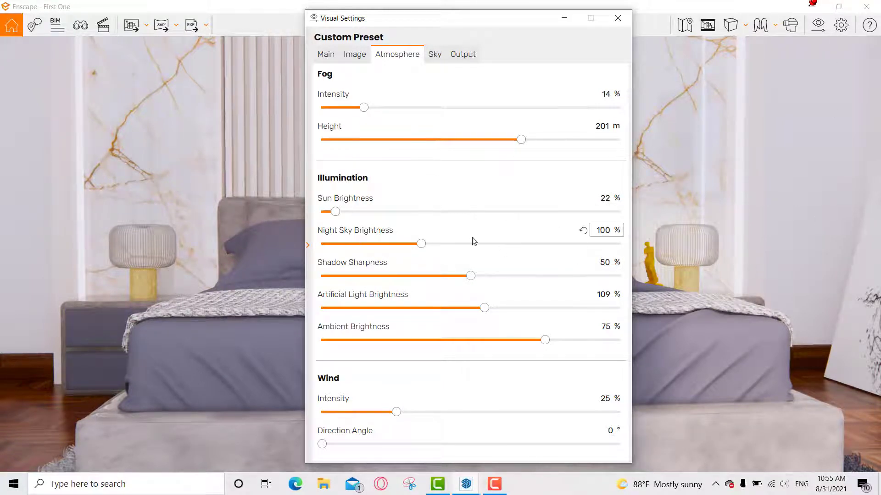
Shift the time of day to night and raise the Night Sky Brightness through 242% to 300%.
drag(764, 208, 765, 263)
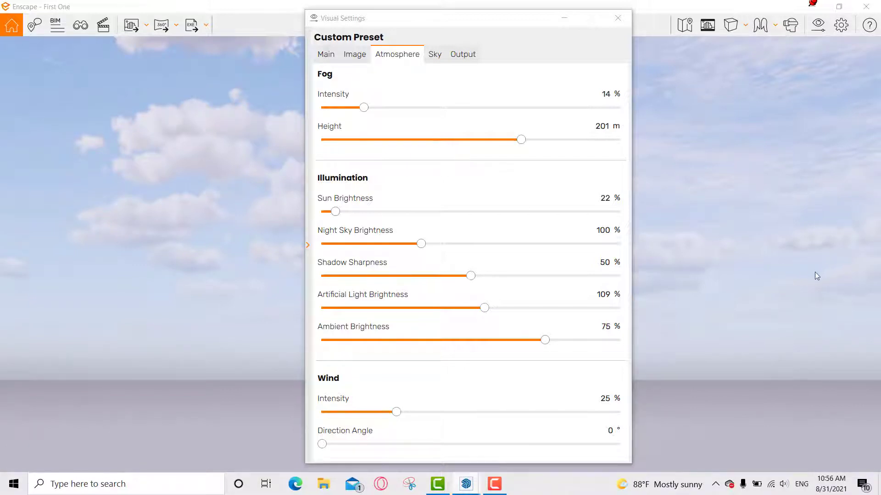
shift+right_drag(816, 246, 713, 247)
shift+right_drag(213, 255, 290, 256)
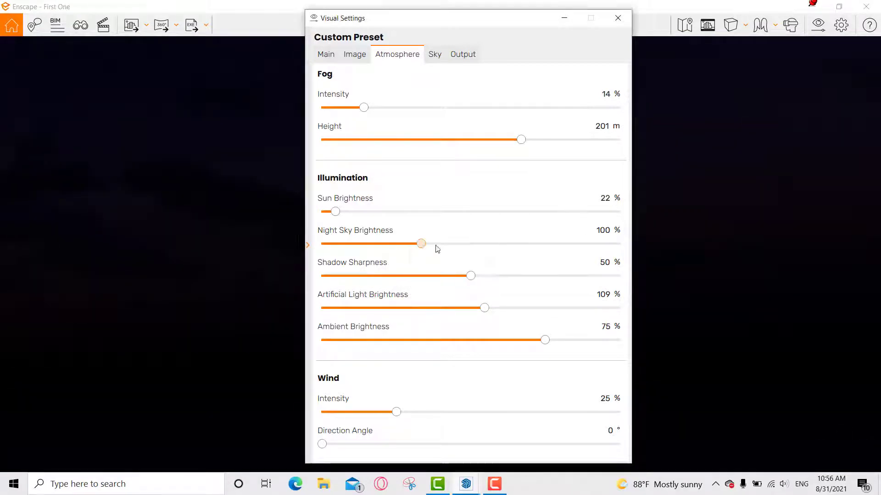
drag(437, 246, 563, 249)
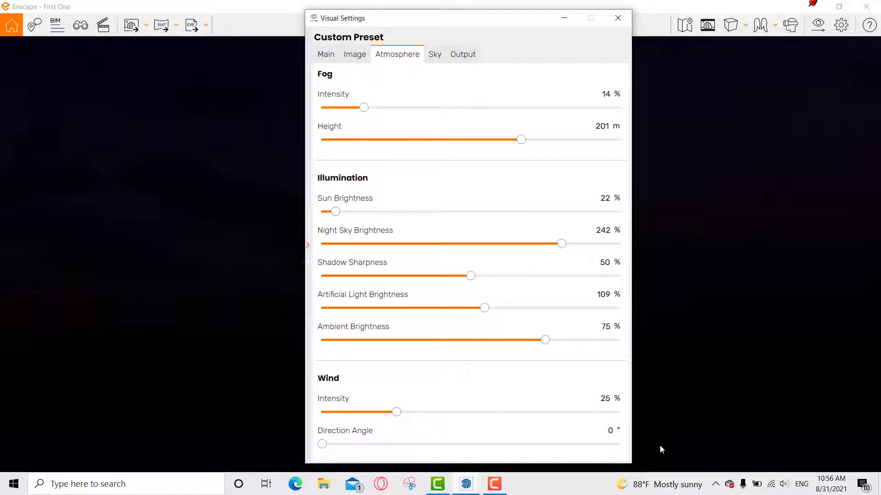
drag(571, 248, 686, 365)
click(196, 270)
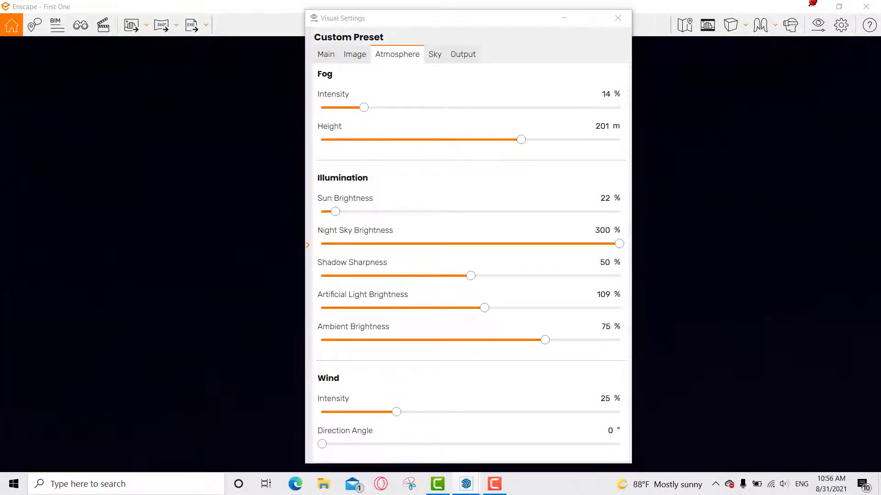
Set Sun Brightness to 118%, Ambient Brightness to 42% and Artificial Light Brightness to 5%.
drag(336, 215, 392, 220)
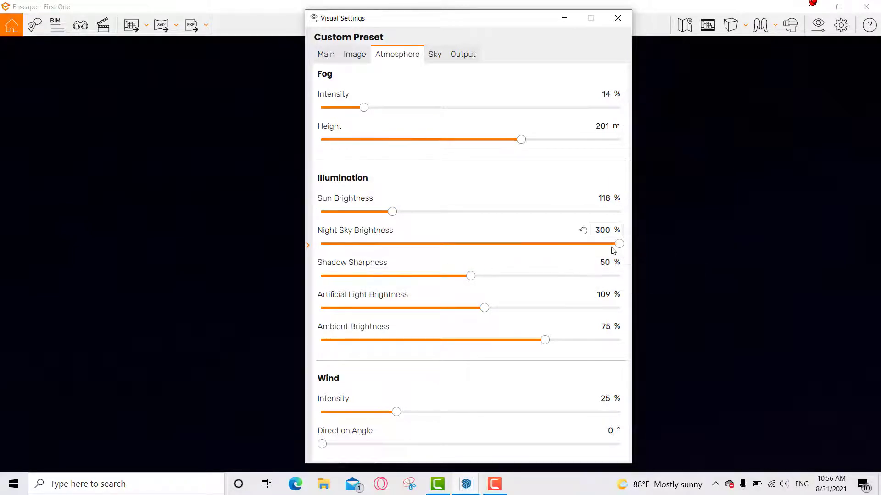
drag(619, 243, 683, 264)
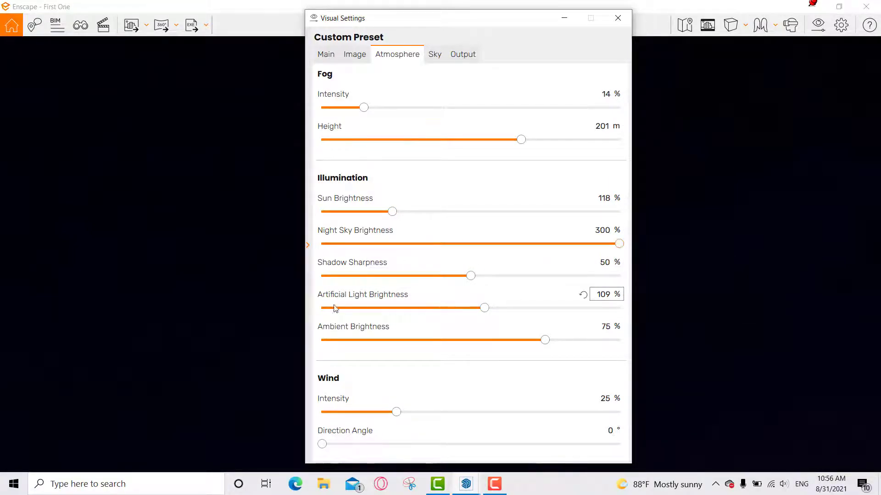
click(759, 258)
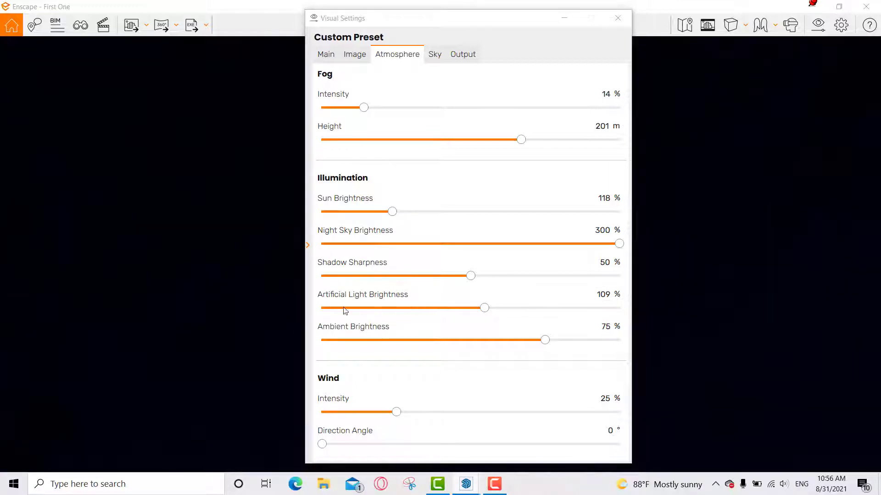
click(483, 340)
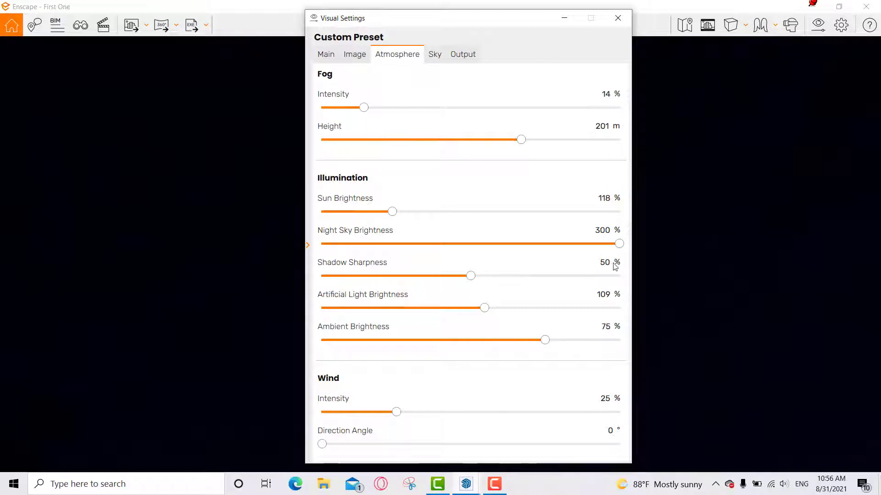
click(702, 323)
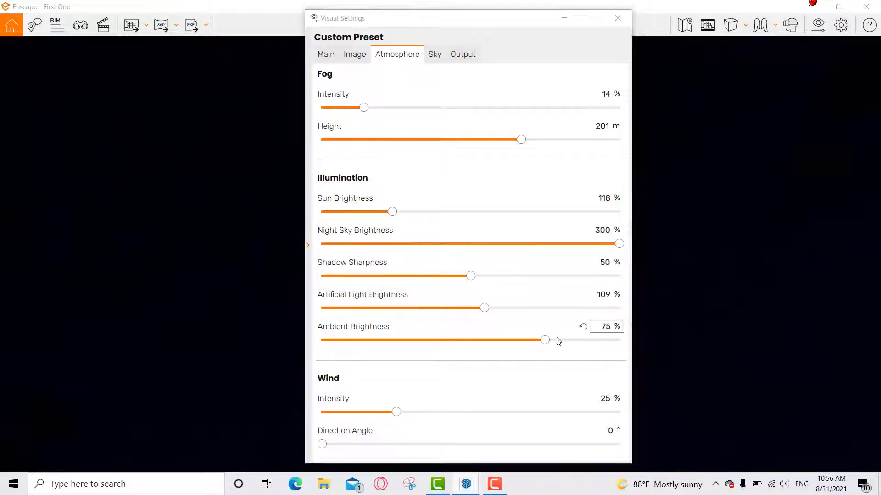
drag(547, 340, 447, 342)
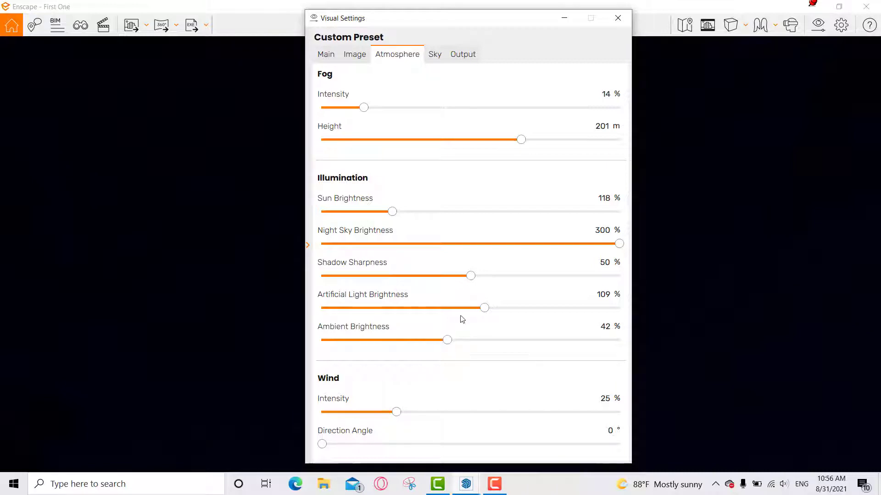
drag(484, 307, 258, 316)
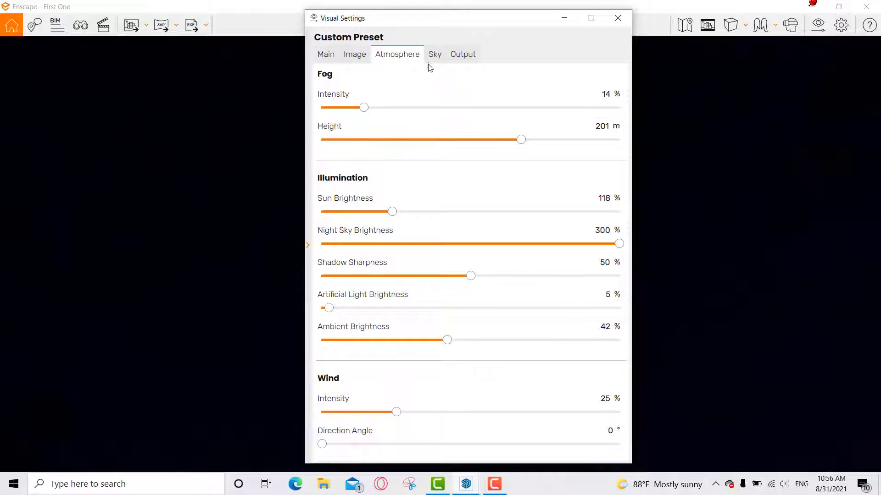
Set the cloud density to 5% in the sky settings and review the atmosphere and output settings.
drag(434, 24, 430, 14)
click(431, 44)
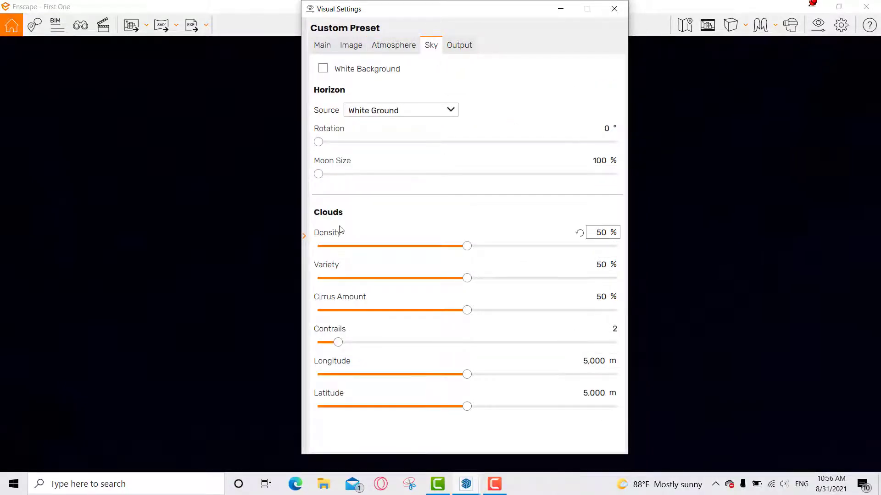
drag(464, 247, 334, 247)
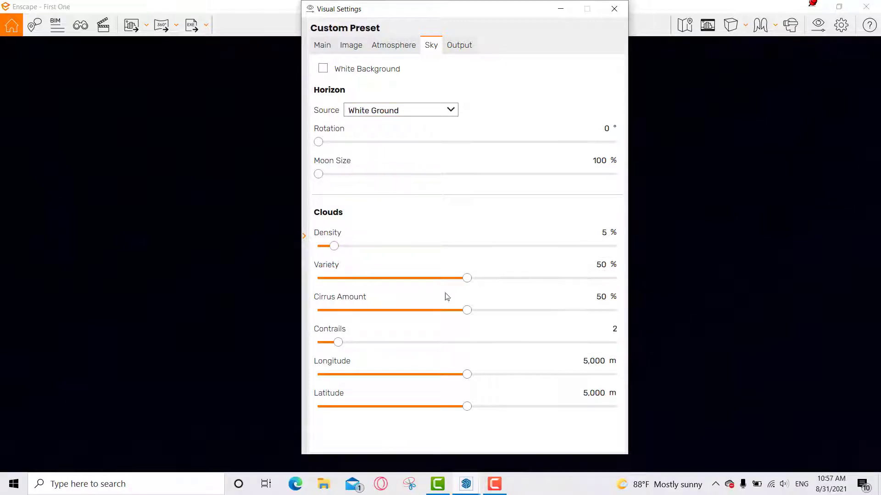
click(390, 46)
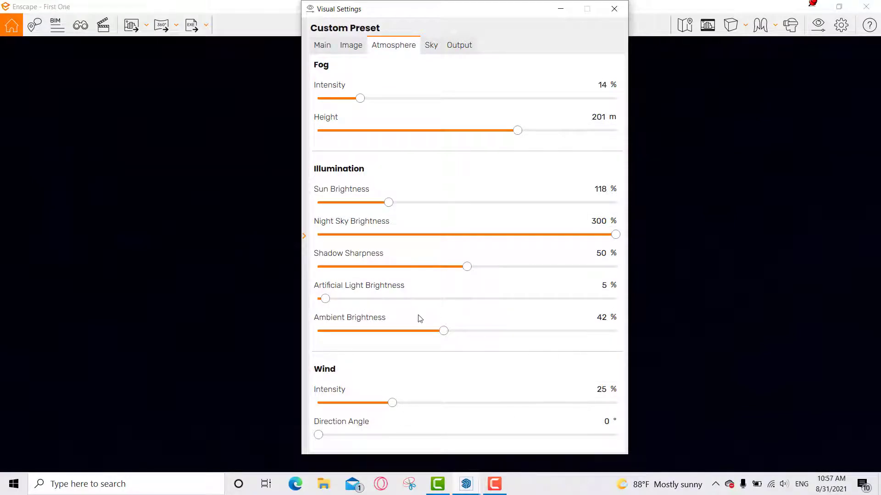
click(447, 45)
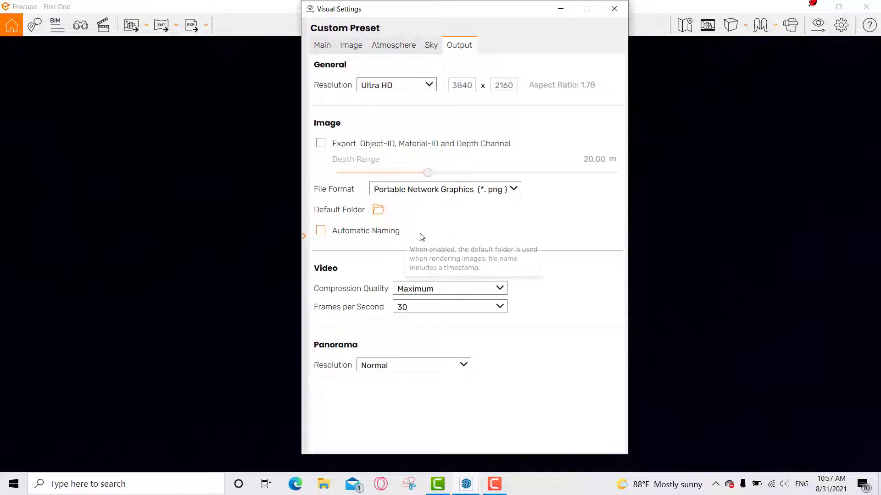
Try the moon size at 521%, set the horizon source to Clear, and set the moon size to 892%.
click(434, 45)
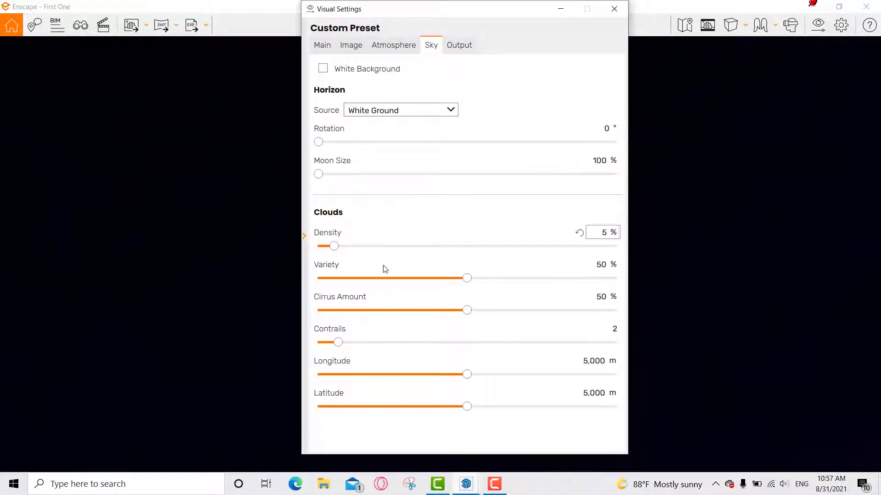
mouse_move(339, 348)
mouse_down()
mouse_move(409, 345)
mouse_move(338, 342)
mouse_up()
drag(323, 176, 457, 175)
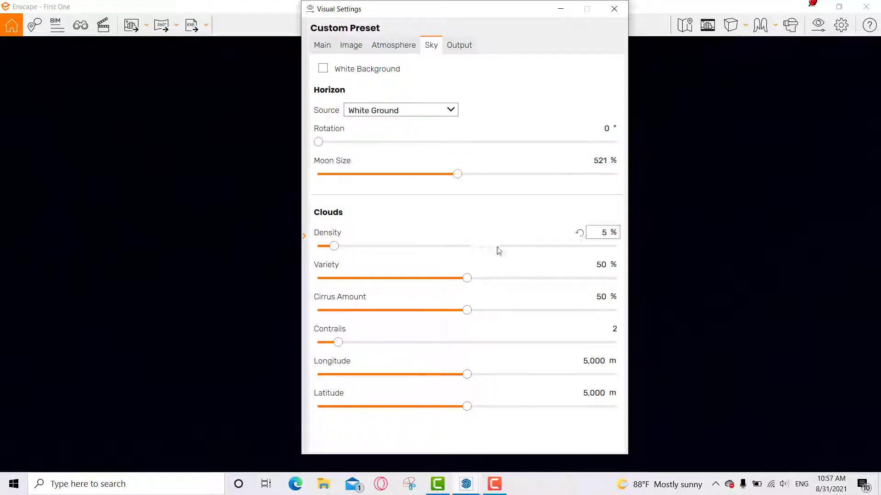
click(742, 260)
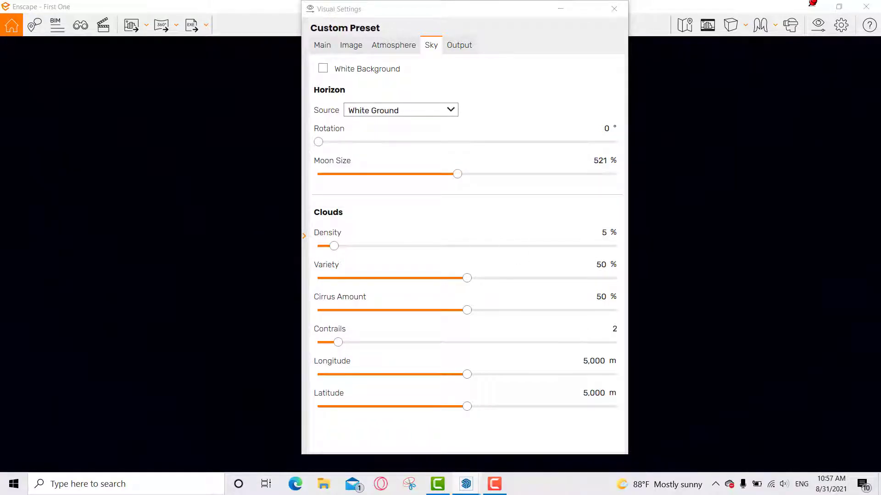
click(402, 114)
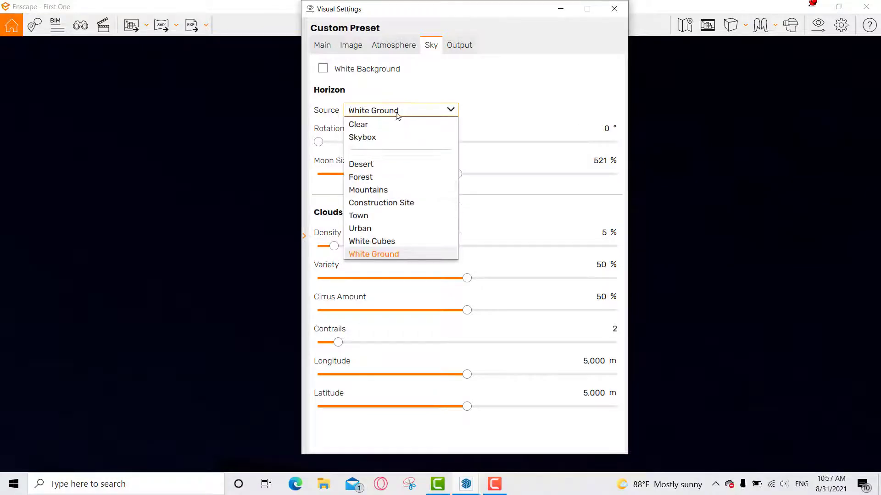
click(358, 124)
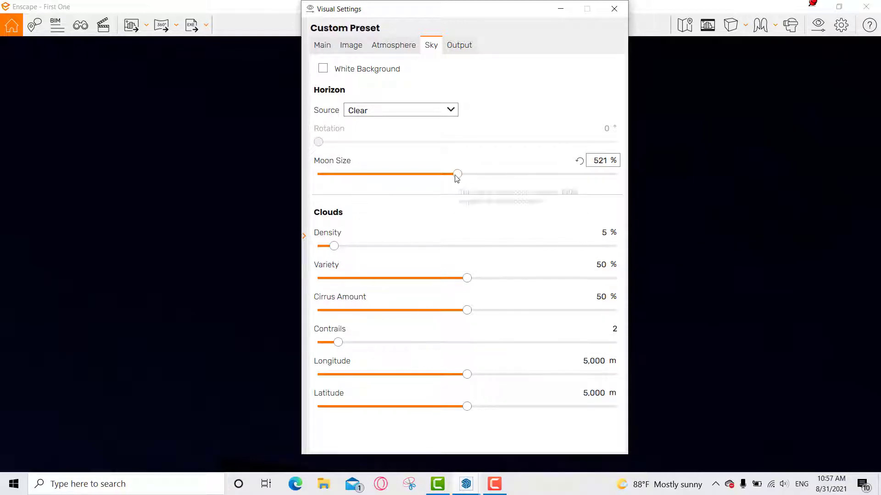
drag(457, 174, 579, 169)
click(812, 229)
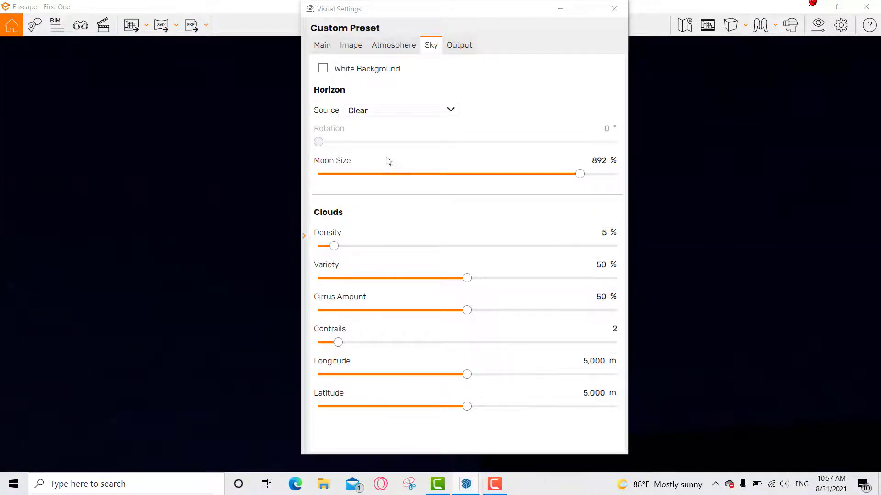
Try the Night Sky Brightness at 13% and move the time of day to dusk.
click(393, 45)
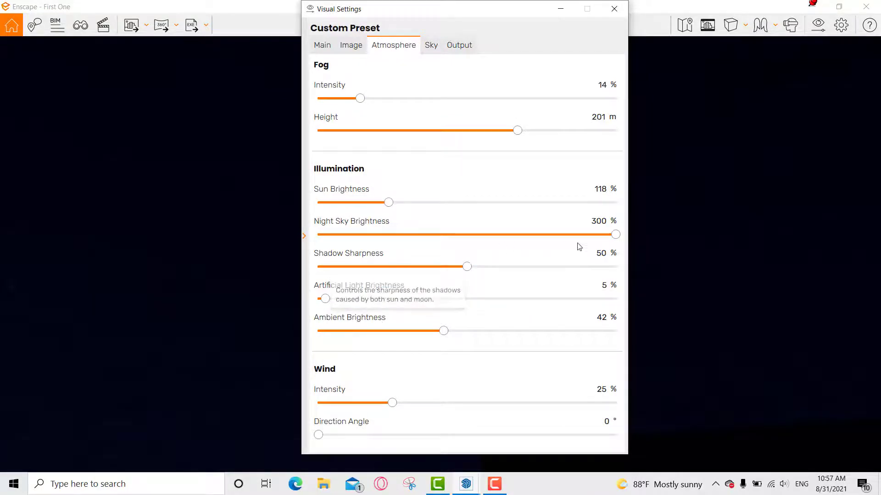
drag(616, 235, 331, 234)
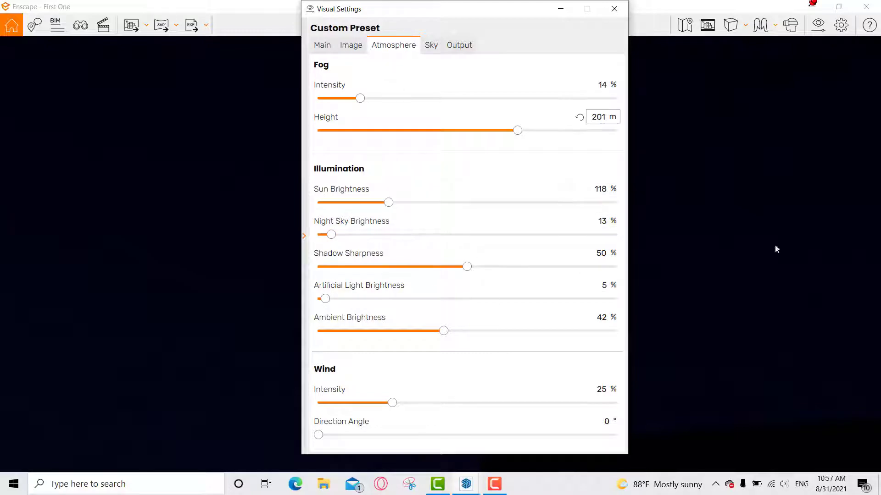
shift+right_drag(762, 221, 742, 218)
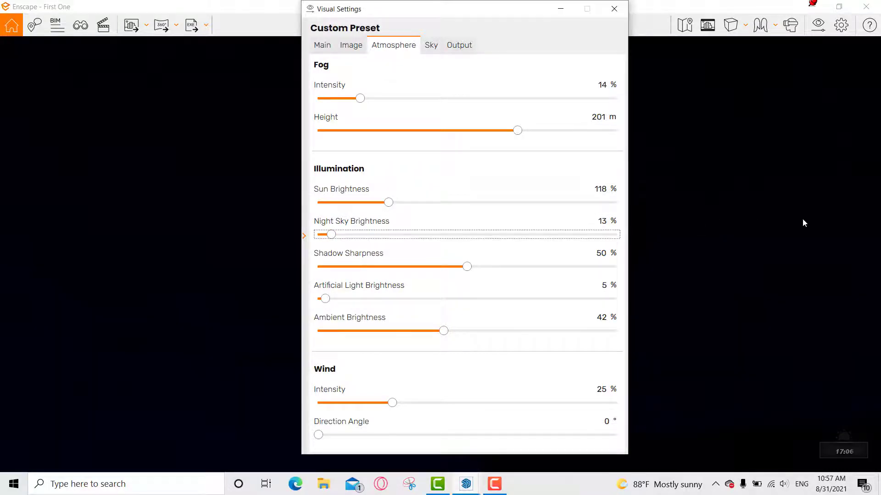
shift+right_drag(802, 218, 742, 218)
key(u)
key(i)
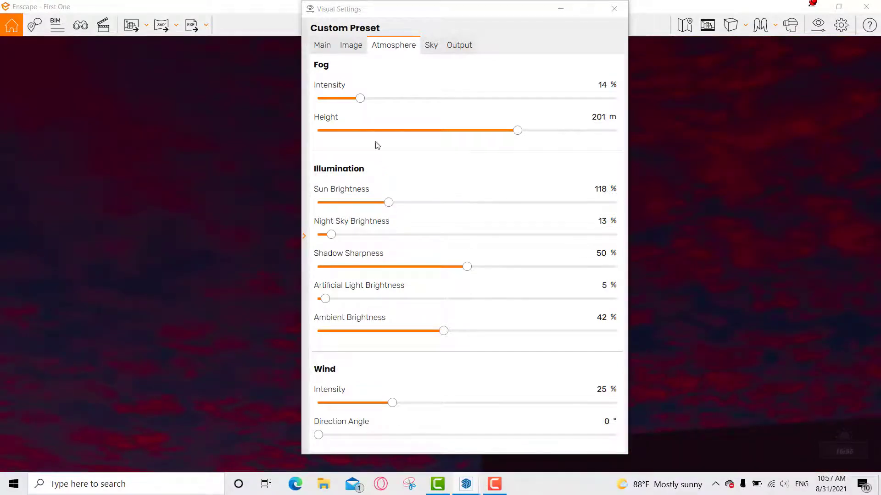
Set Night Sky Brightness to 252% and Sun Brightness to 41%, and shift the time of day to 13:23.
drag(331, 234, 568, 234)
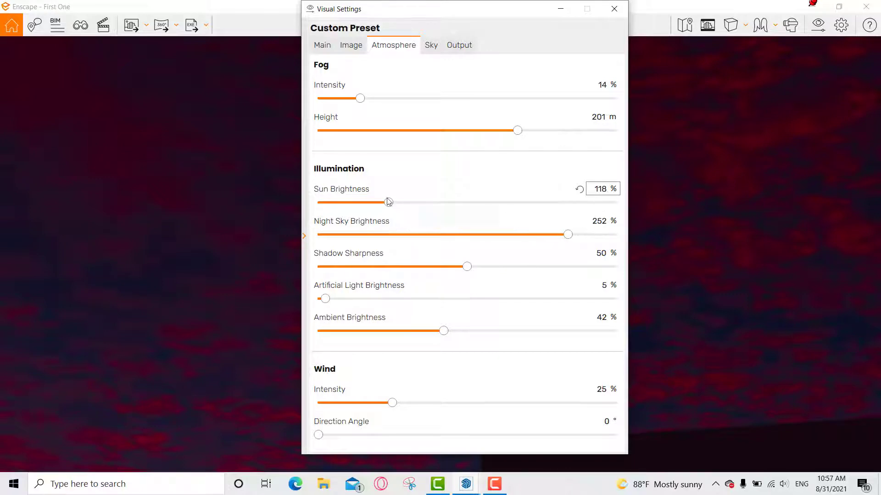
drag(388, 202, 344, 204)
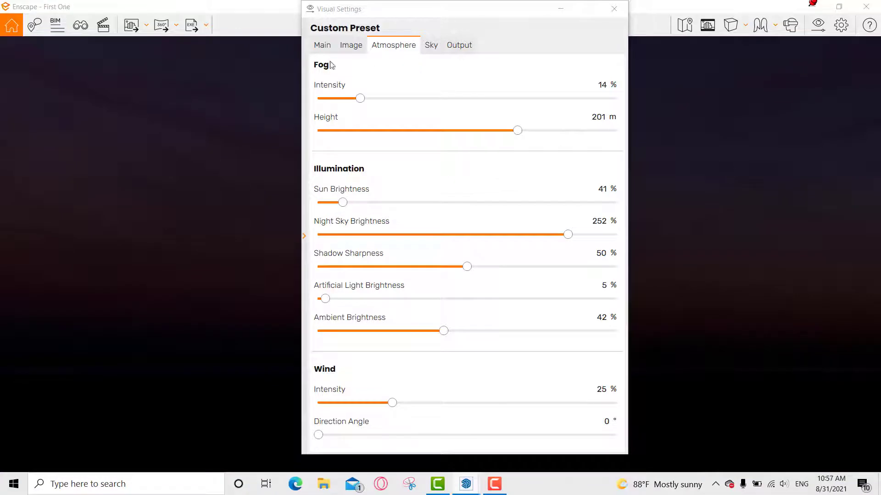
shift+right_drag(809, 181, 875, 167)
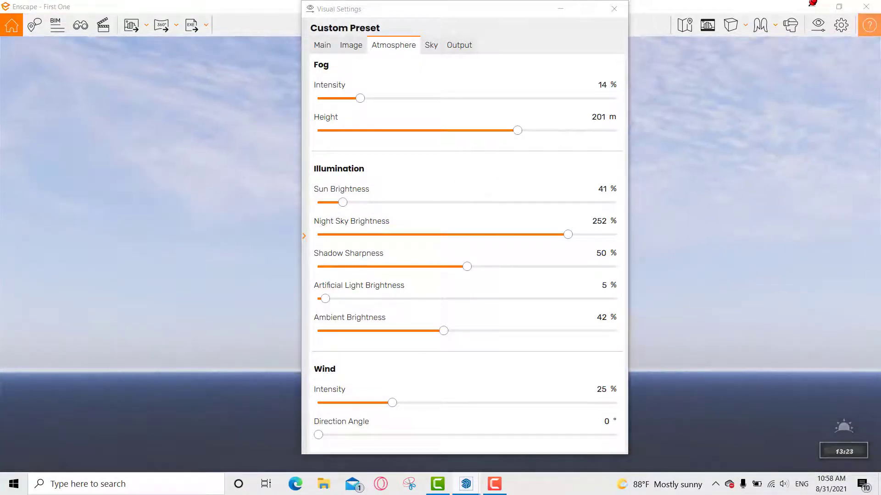
Expand the preset list in the visual settings, and move the render view into the bedroom to examine the bed and nightstand.
click(304, 236)
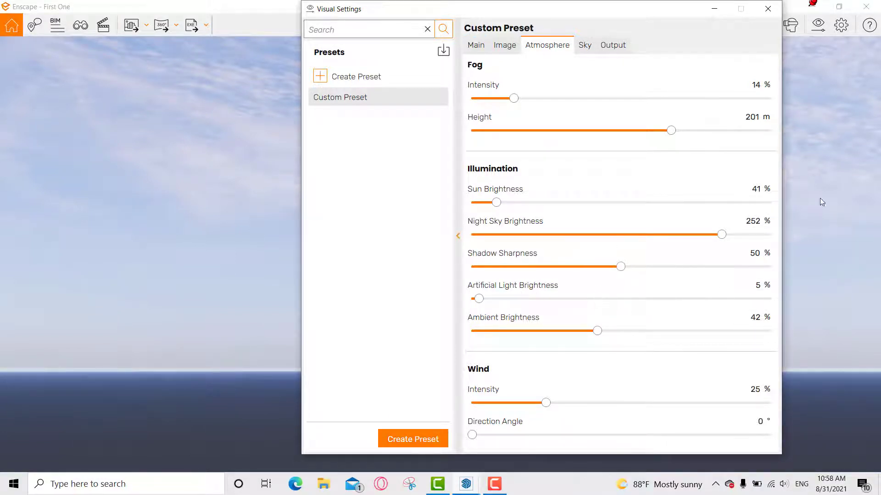
drag(137, 283, 266, 261)
key(w)
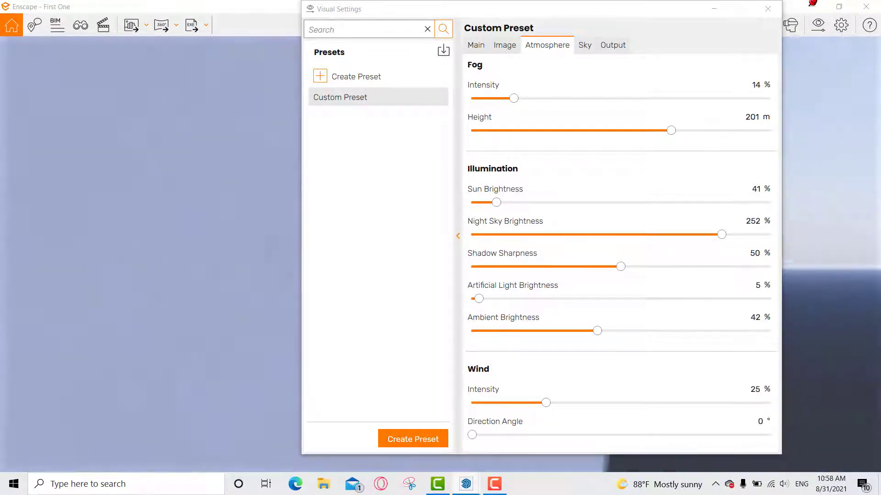
key(a)
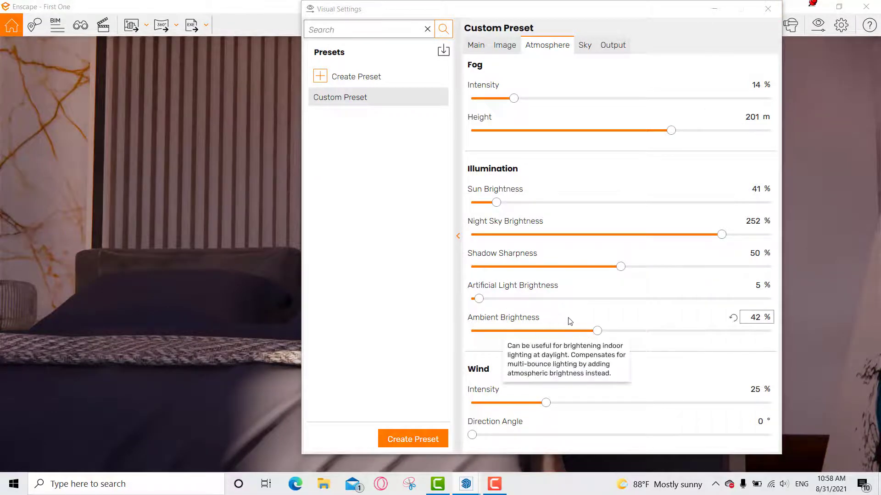
click(767, 9)
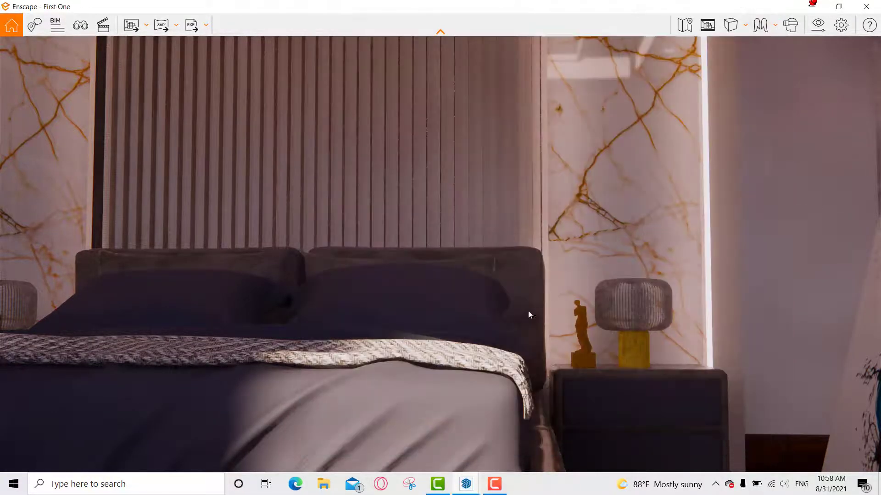
drag(485, 294, 514, 384)
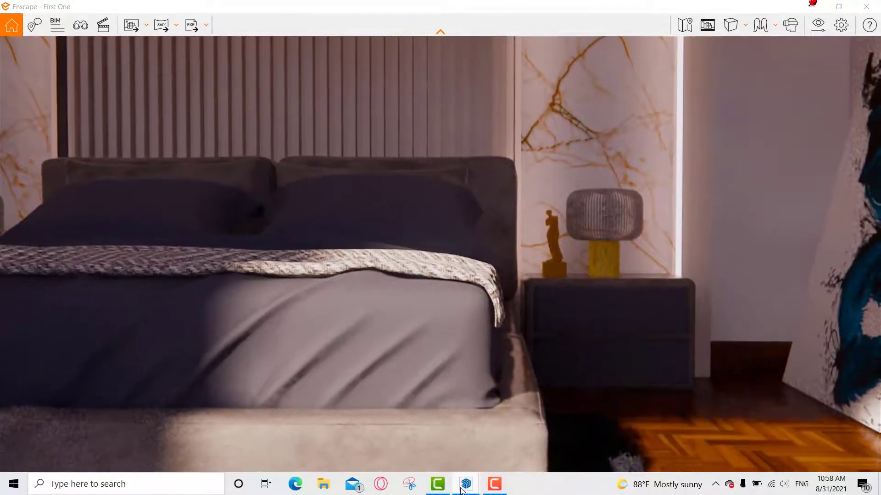
Switch to the SketchUp model, look around the bed area, and show Scene 3.
mouse_move(463, 487)
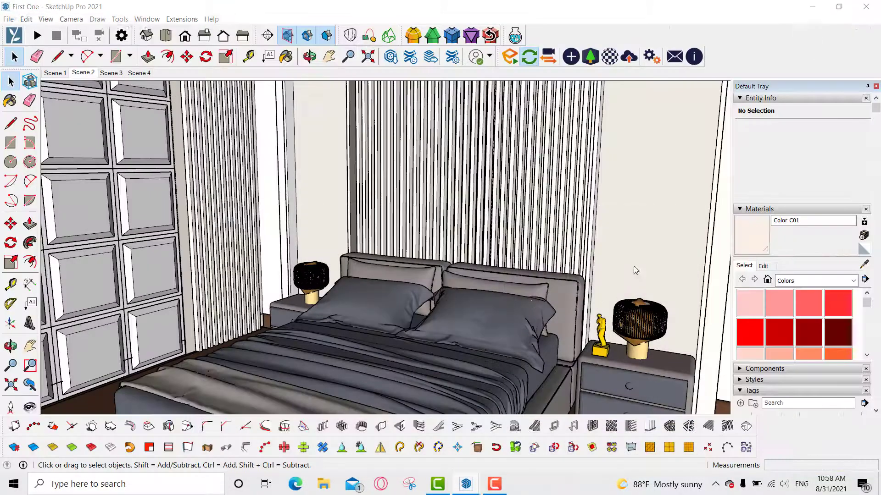
click(812, 6)
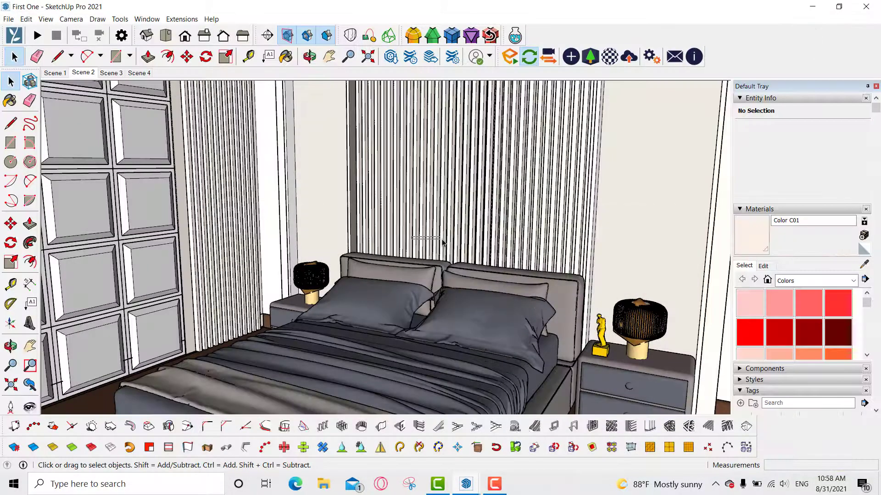
key(o)
middle_drag(633, 282, 573, 288)
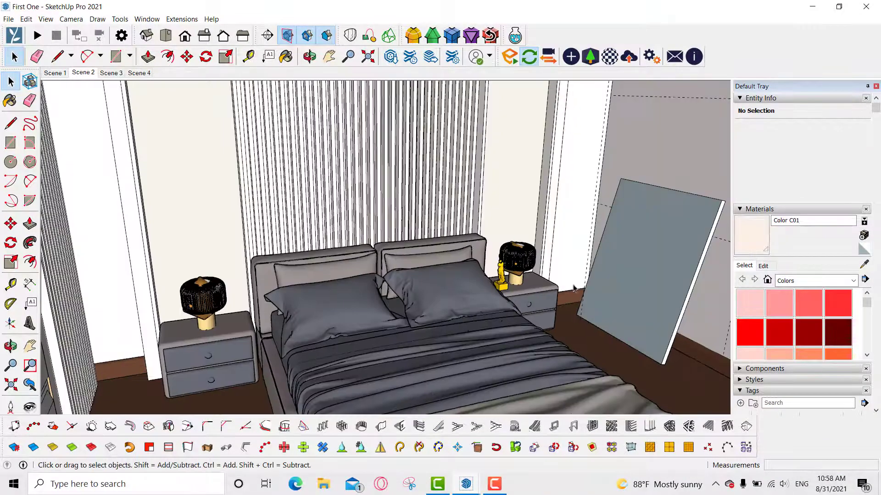
shift+middle_drag(443, 253, 463, 254)
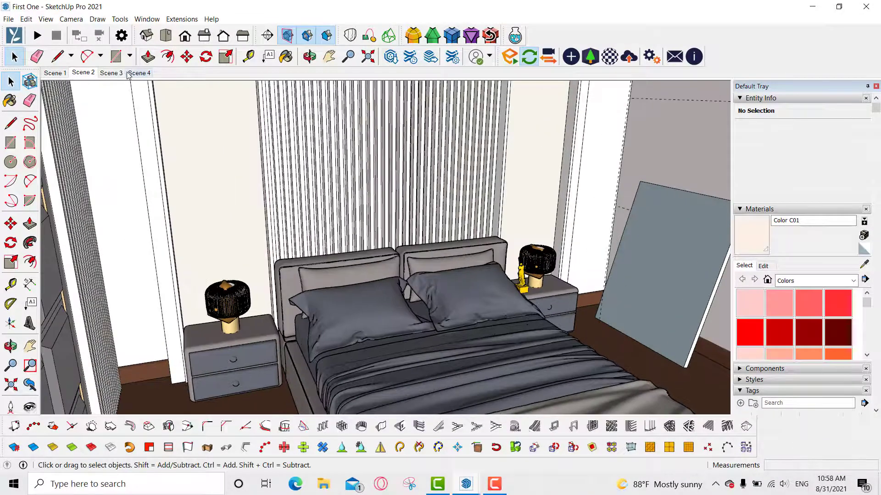
click(111, 73)
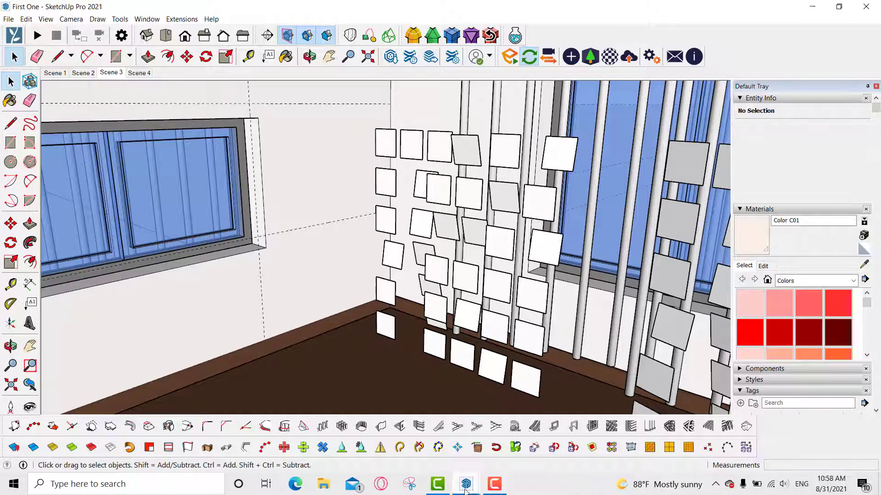
Switch back to the Enscape render window and set the moon size to 122% in the sky settings.
mouse_move(464, 490)
click(508, 444)
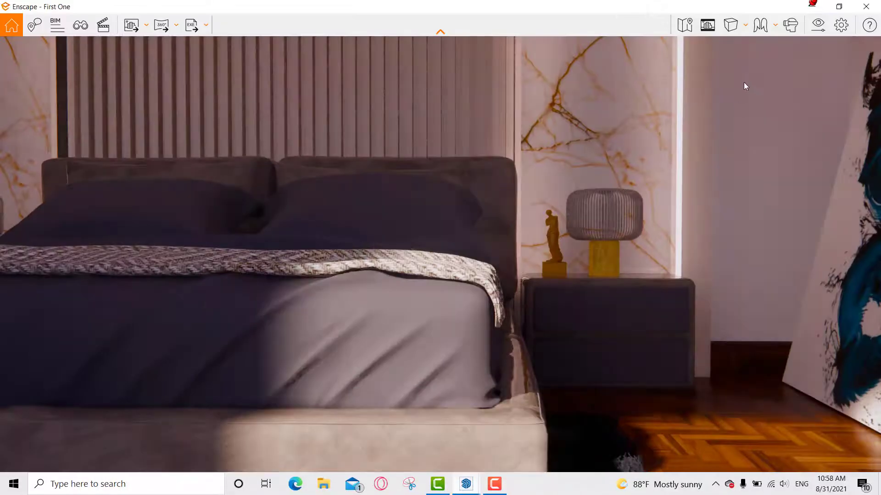
click(817, 25)
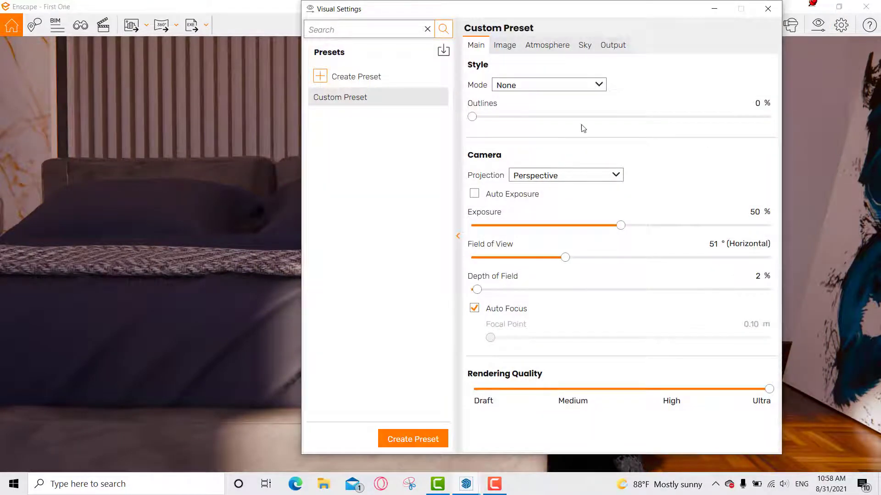
click(547, 45)
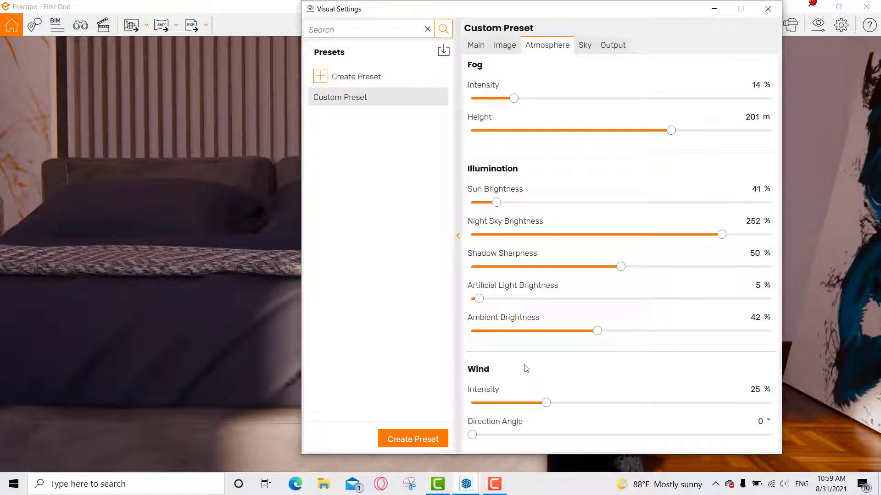
click(584, 46)
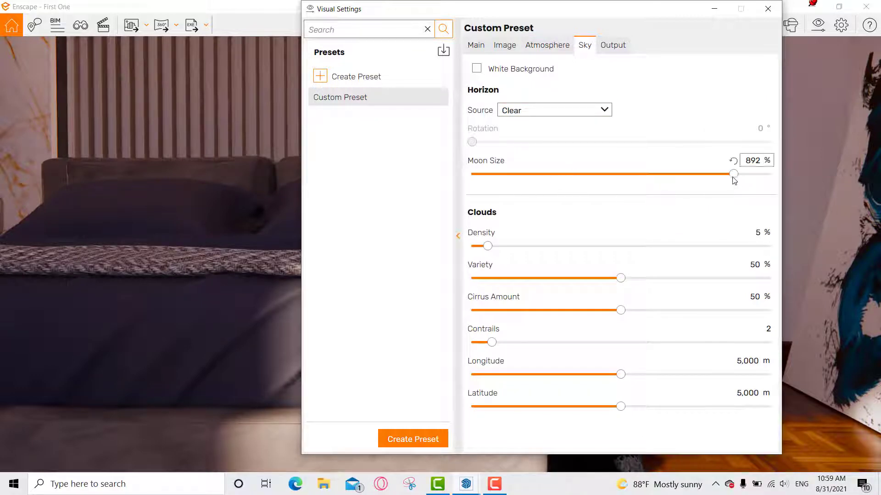
drag(733, 174, 478, 175)
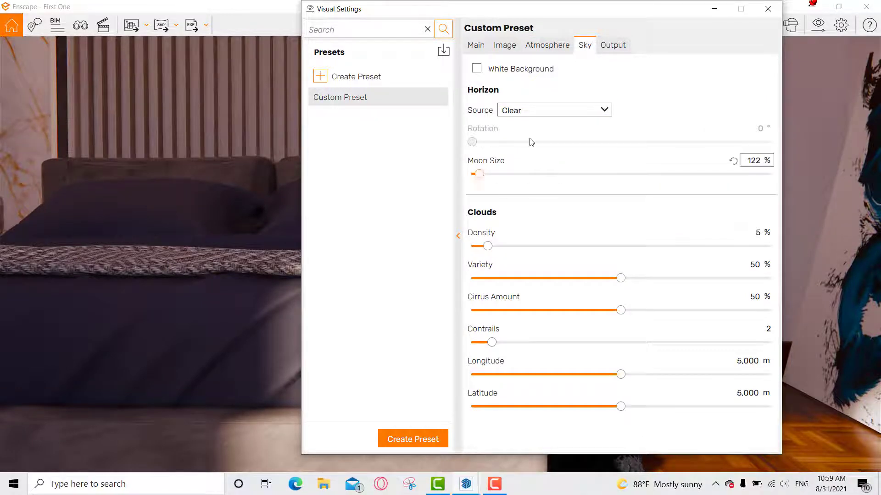
Review the available horizon sources, and move the render view outside the building to face the open horizon.
click(539, 117)
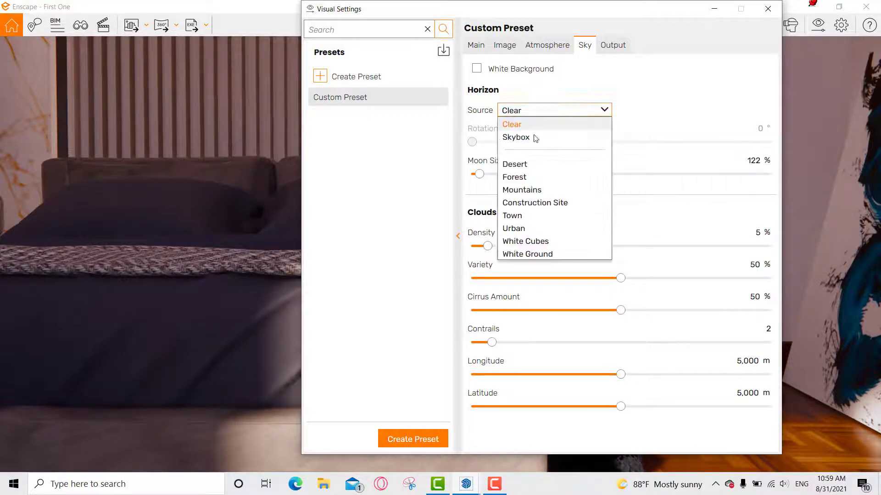
click(841, 110)
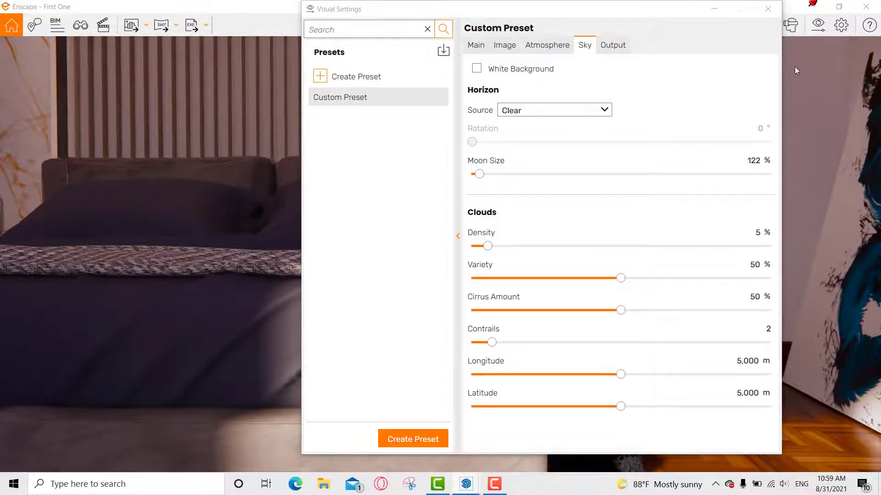
click(767, 8)
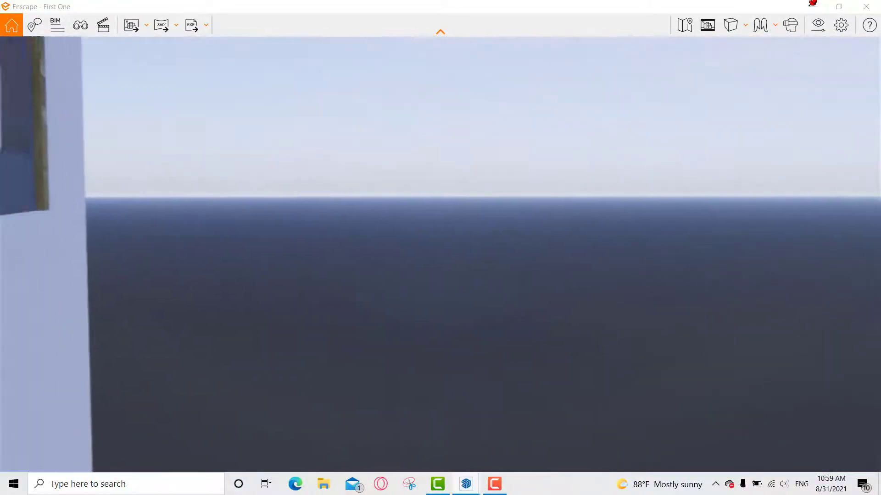
Try the Desert, Forest and Mountains horizon sources in the sky settings.
click(840, 25)
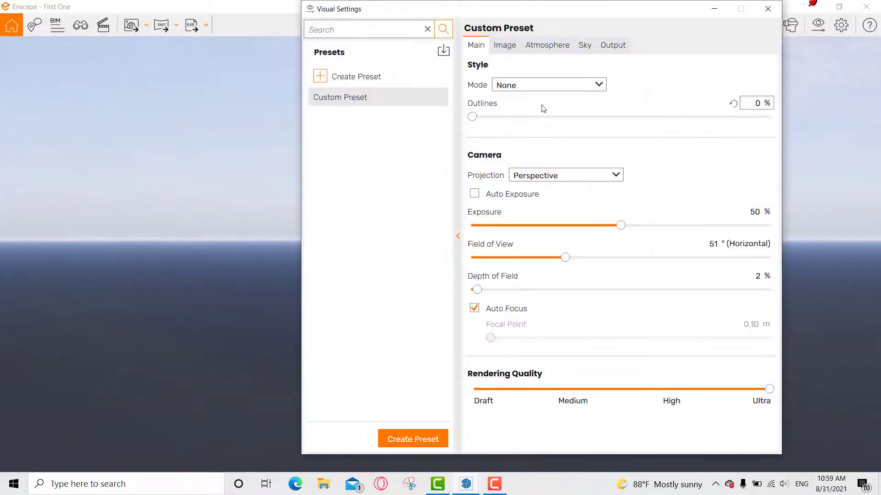
click(568, 45)
click(585, 45)
click(534, 109)
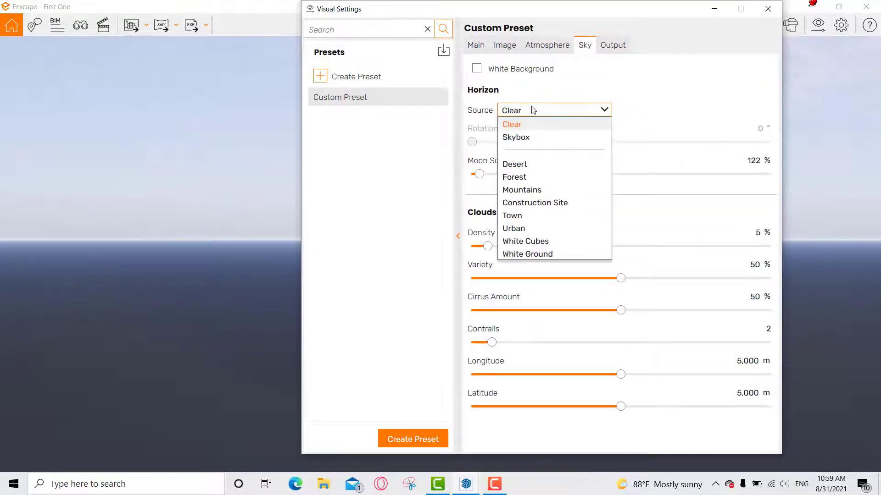
click(538, 165)
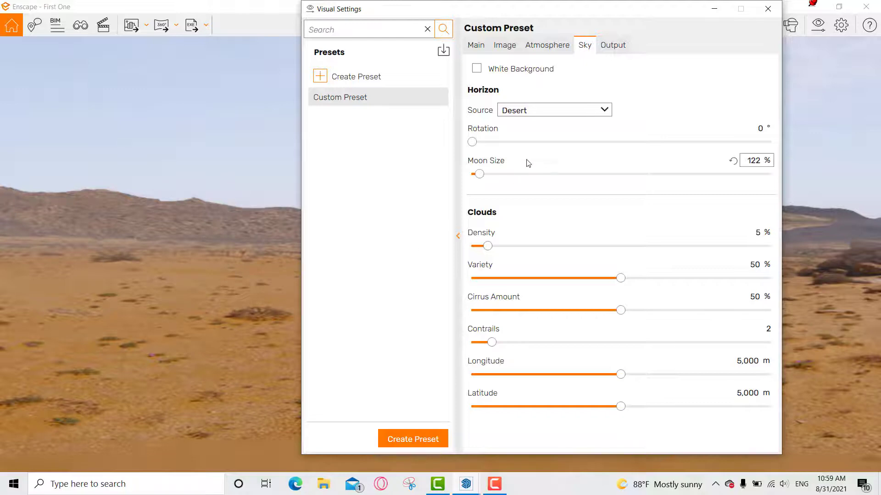
click(533, 110)
click(525, 177)
click(546, 111)
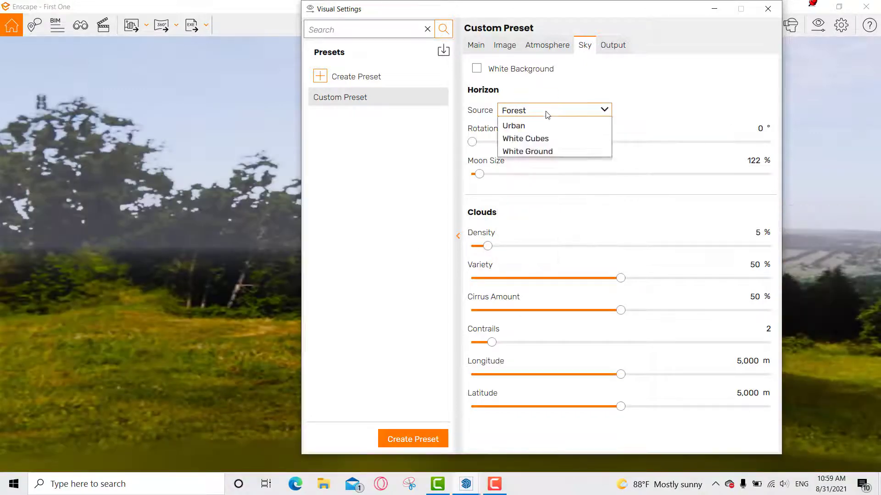
click(530, 190)
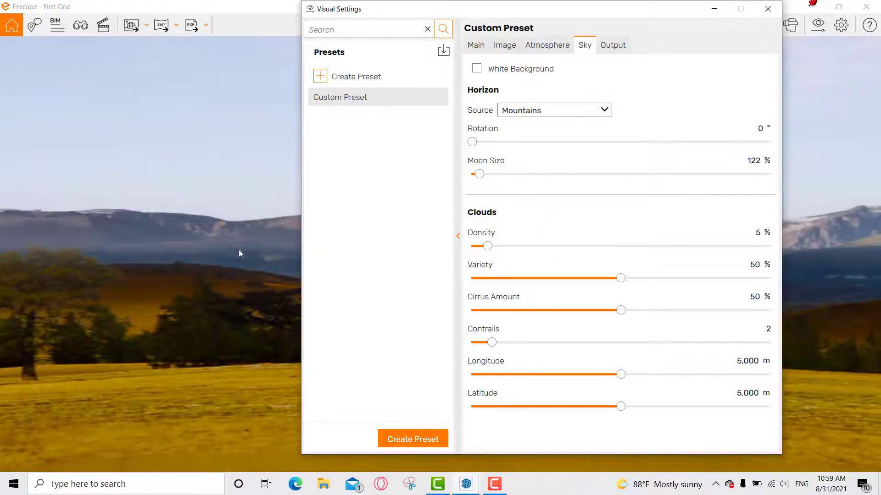
Set the horizon source to Skybox and look at the file browser for loading a skybox.
click(553, 115)
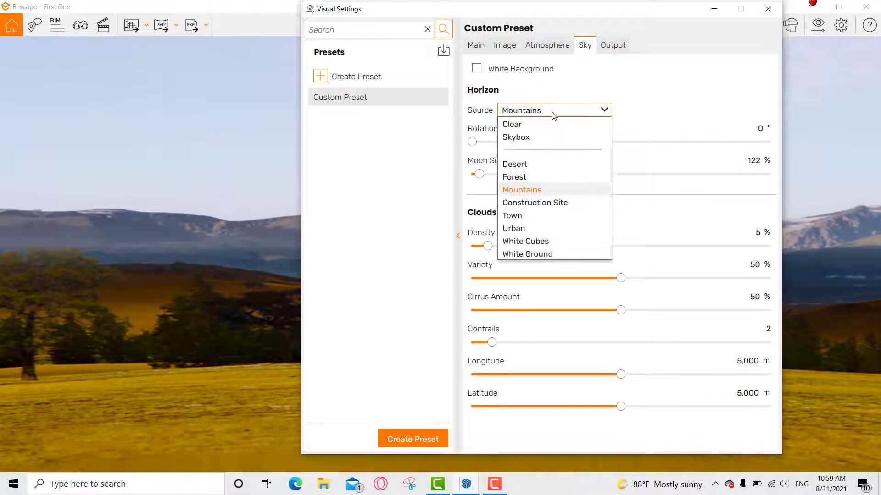
click(534, 138)
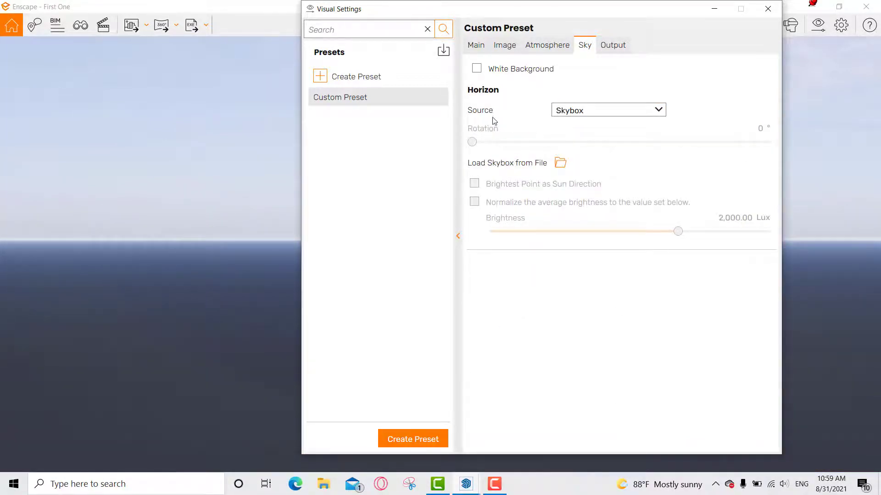
click(559, 164)
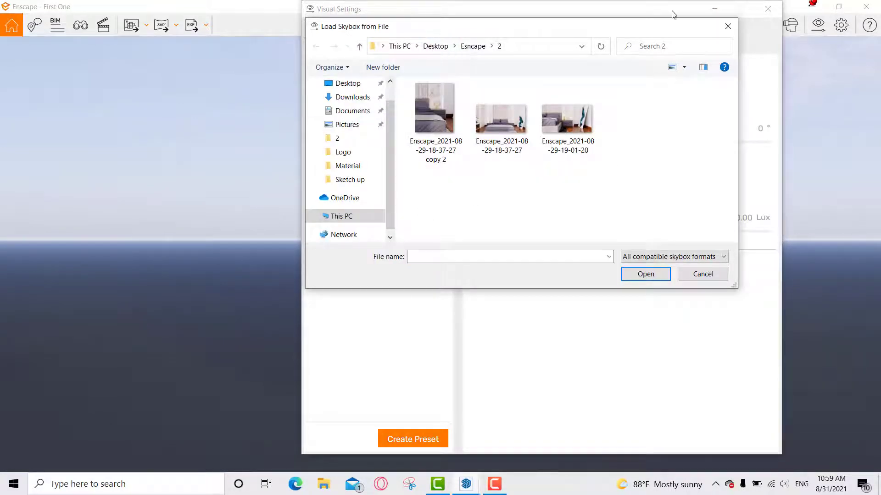
click(729, 27)
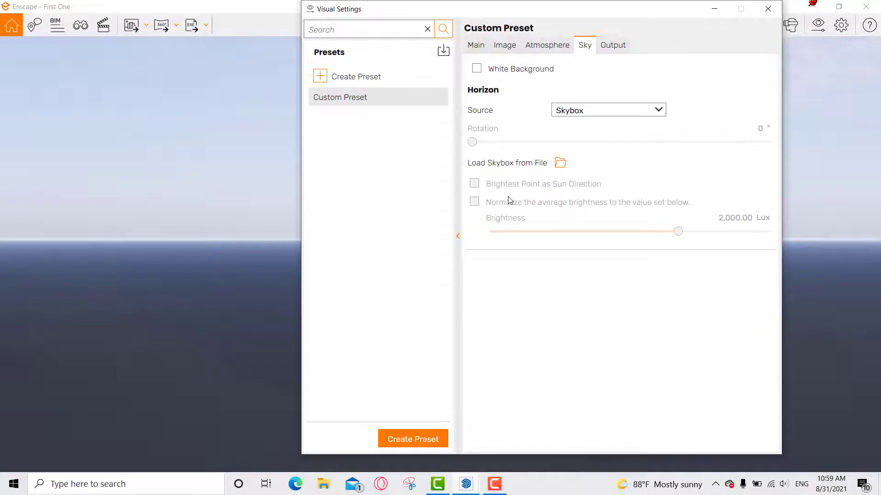
click(622, 109)
click(595, 138)
Load HdrOutdoorCityPathDayClear001_JPG_1K from the HDRI folder inside Sketch up as the skybox.
click(560, 162)
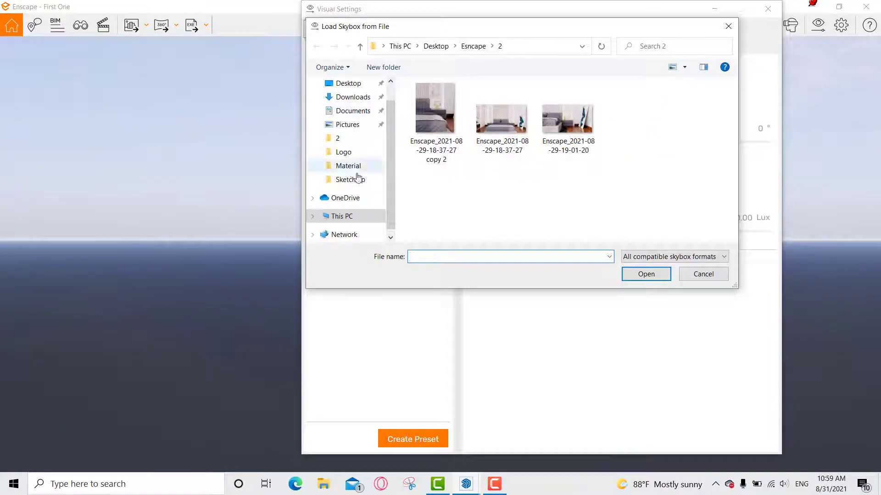
click(379, 180)
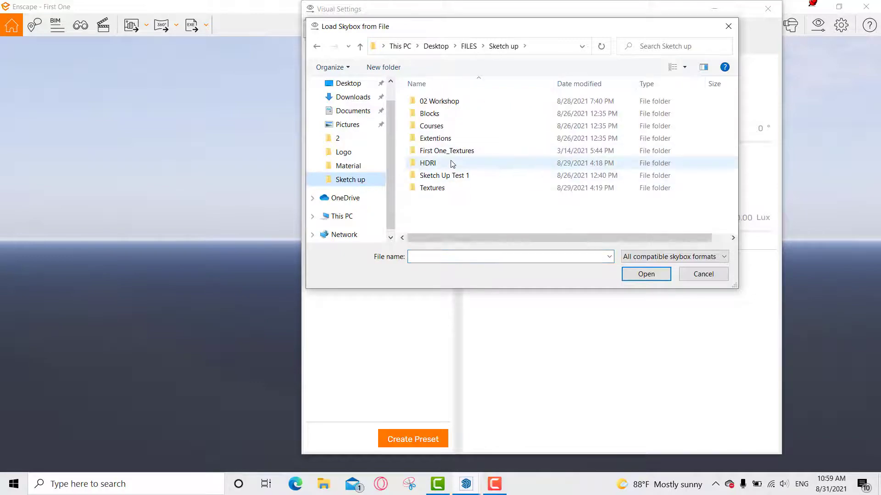
double_click(452, 162)
click(502, 114)
click(436, 120)
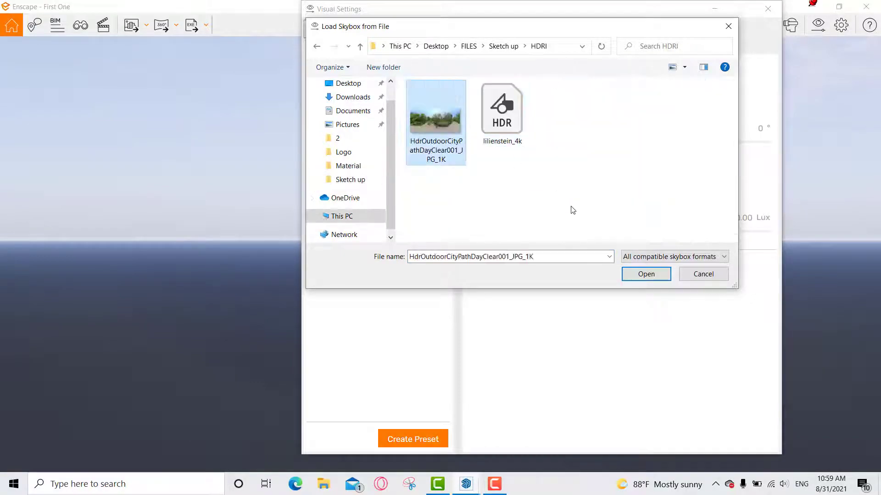
click(645, 274)
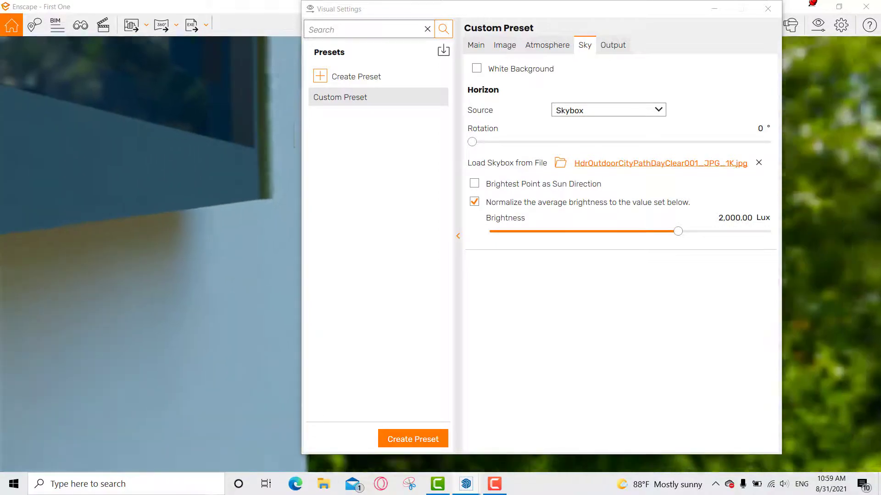
Rotate the skybox background, widen the camera's field of view, and move the visual settings window aside to uncover the render.
drag(92, 234, 214, 255)
drag(474, 143, 703, 175)
click(505, 45)
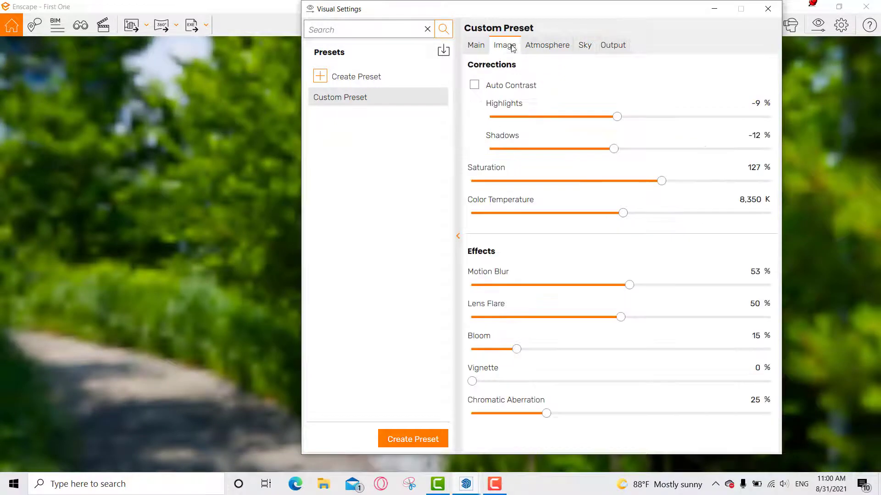
click(477, 46)
drag(560, 258, 675, 265)
drag(613, 16, 749, 16)
Fine-tune the skybox rotation, enable Brightest Point as Sun Direction, and turn off normalization of the average brightness.
click(721, 45)
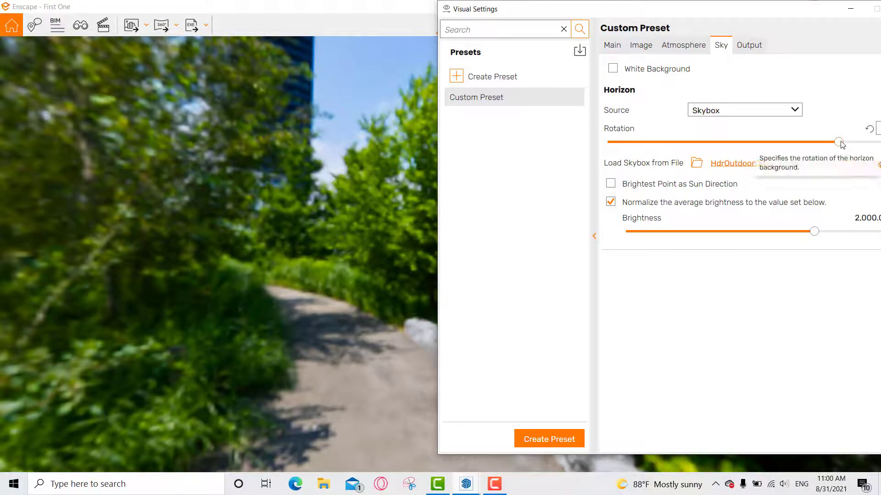
mouse_move(839, 142)
mouse_down()
mouse_move(797, 143)
mouse_move(877, 150)
mouse_move(837, 142)
mouse_up()
click(625, 187)
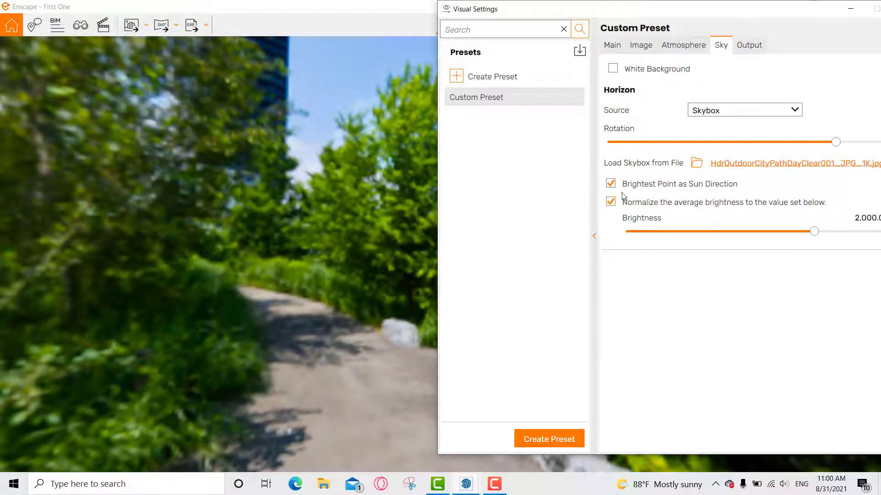
click(611, 202)
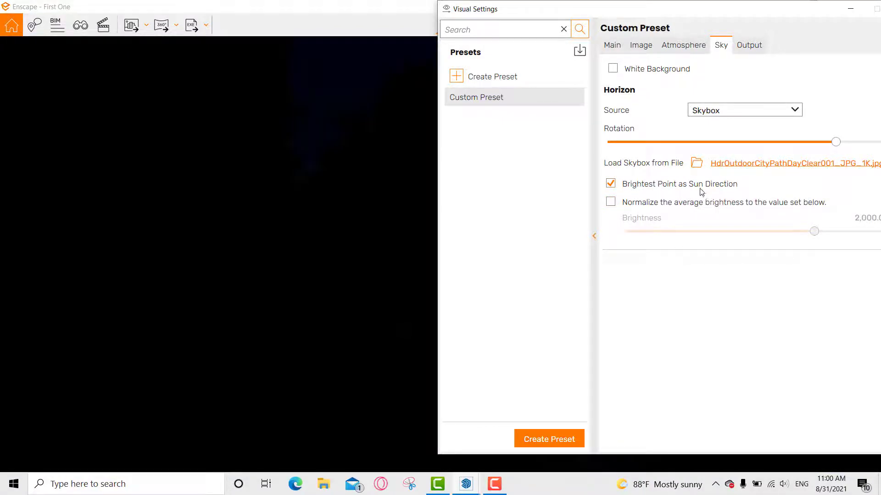
Normalize the skybox's average brightness to 1,459.59 Lux with Brightest Point as Sun Direction enabled, and leave White Background off.
click(673, 189)
click(637, 206)
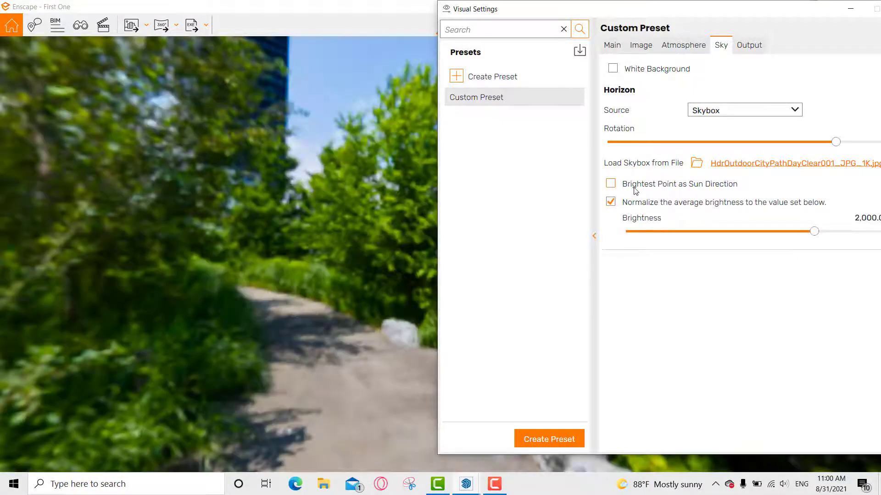
click(664, 189)
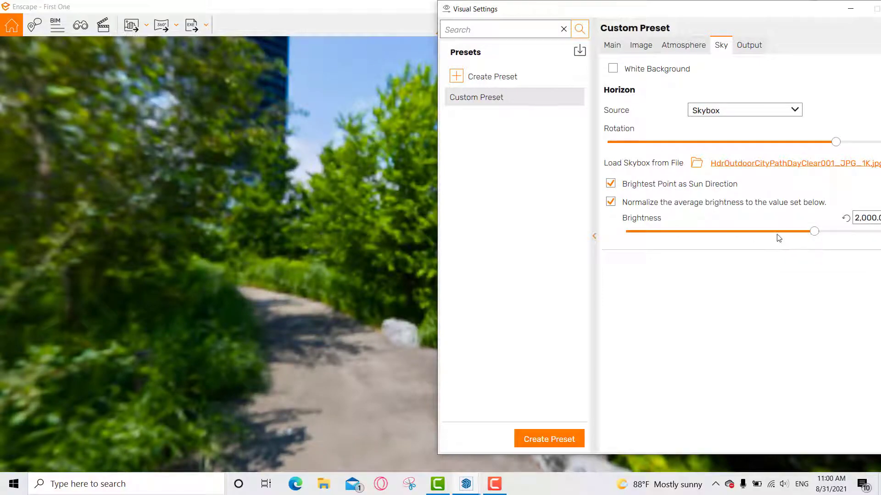
mouse_move(815, 232)
mouse_down()
mouse_move(767, 234)
mouse_move(848, 236)
mouse_move(809, 237)
mouse_up()
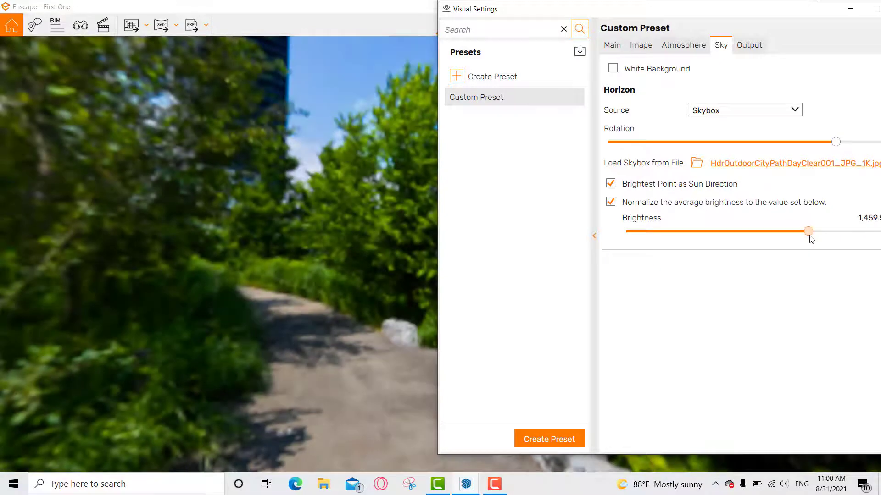
drag(655, 14, 584, 17)
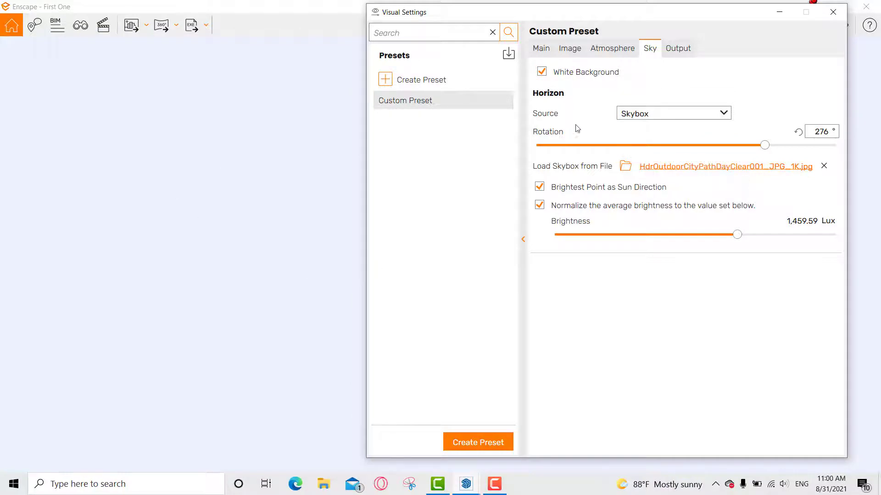
click(542, 72)
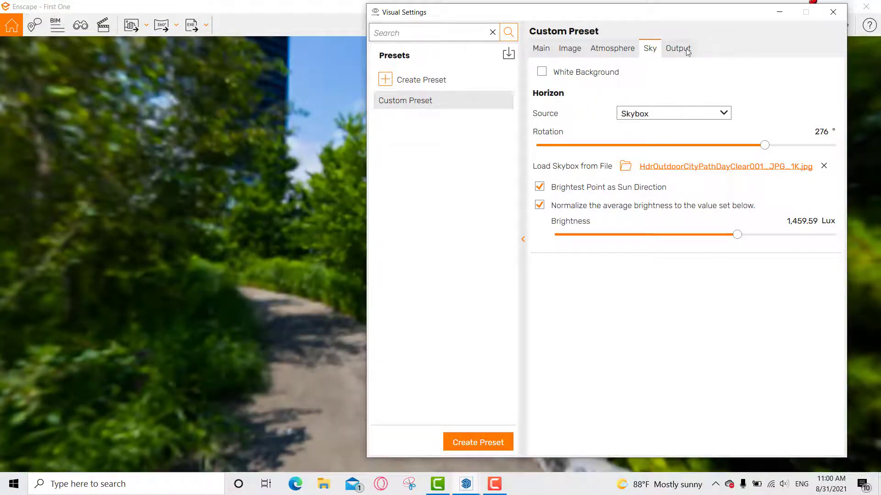
Set the output resolution to Custom at 1920 x 1080, and try the Object-ID, Material-ID and Depth Channel export option.
click(686, 50)
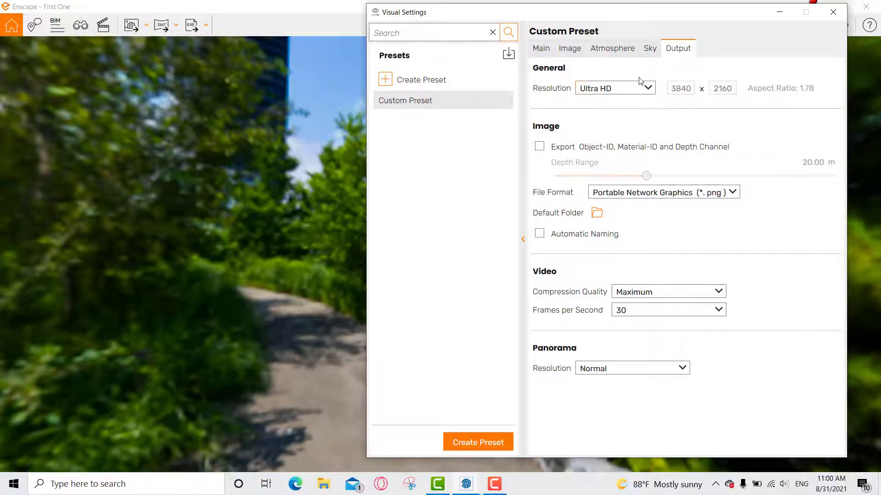
click(647, 89)
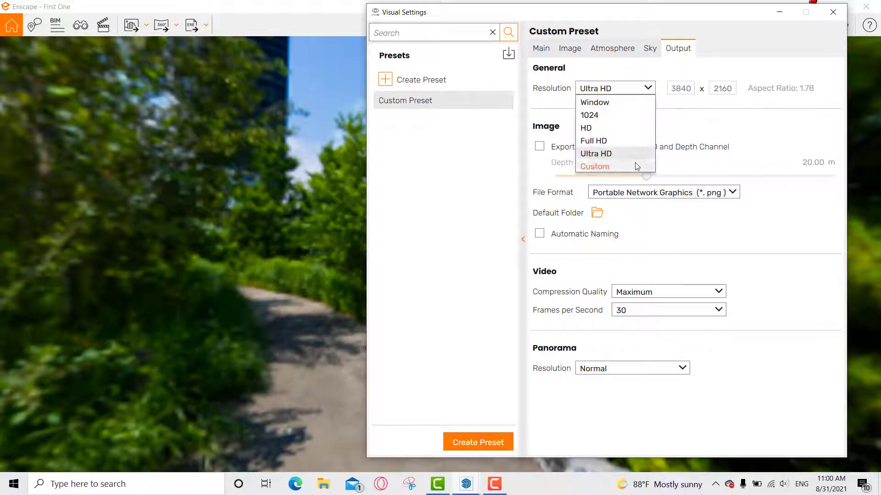
click(605, 167)
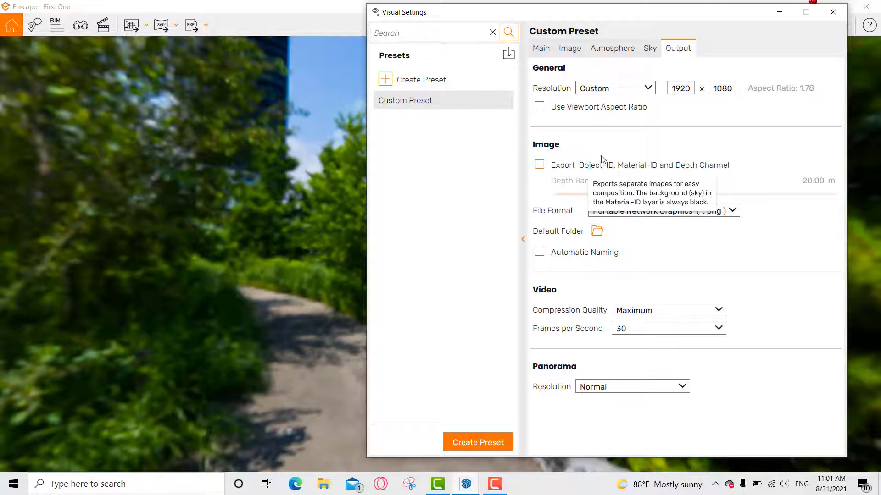
click(580, 163)
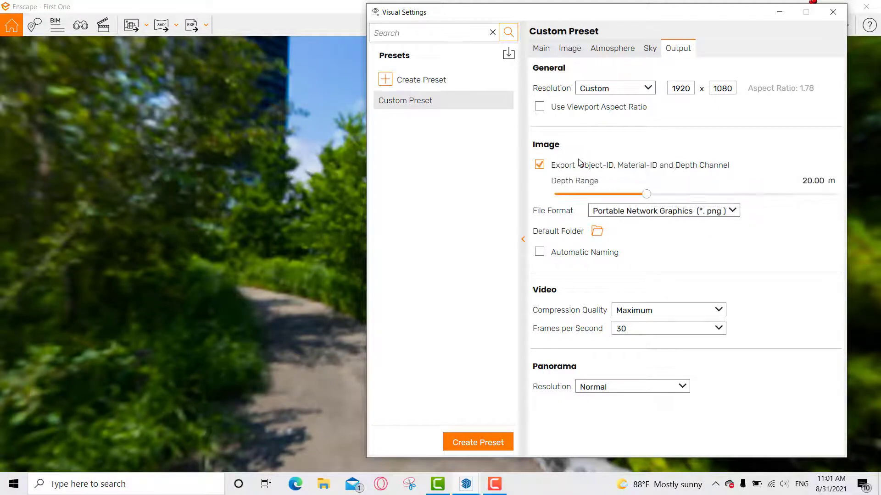
click(577, 169)
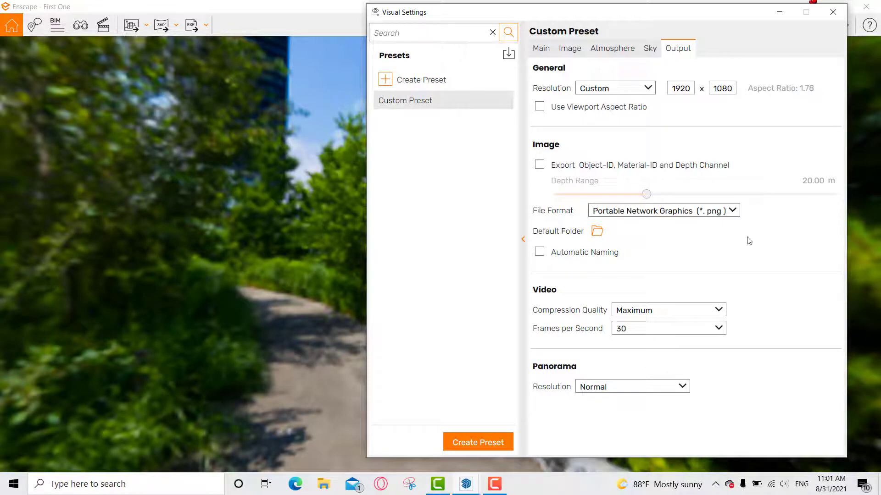
Review the image file formats and panorama resolutions, keeping Portable Network Graphics and Normal, and close the visual settings.
click(736, 212)
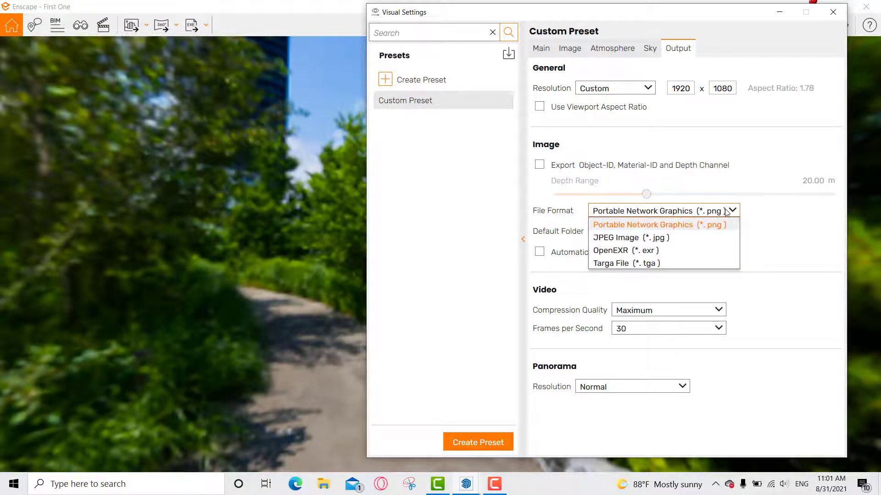
click(761, 223)
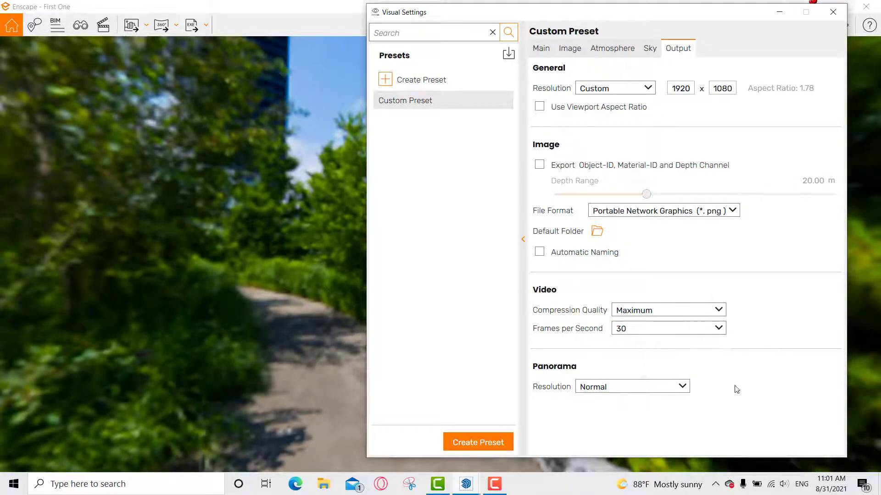
click(628, 391)
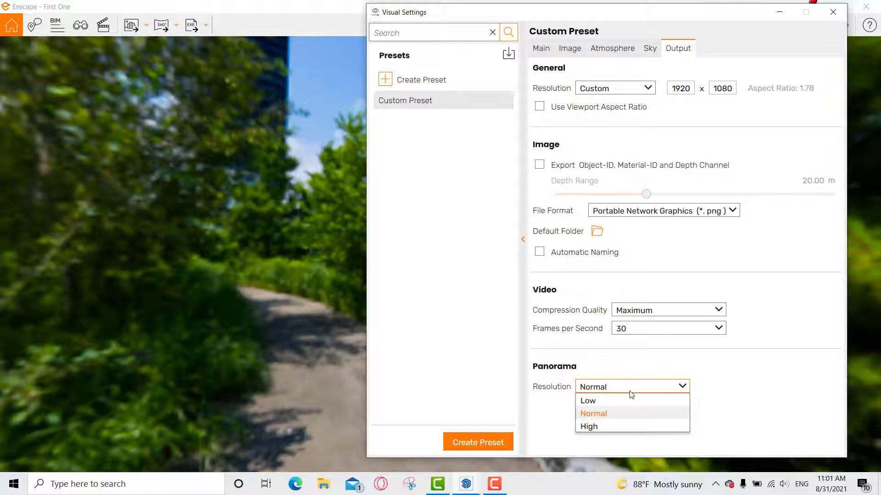
click(615, 412)
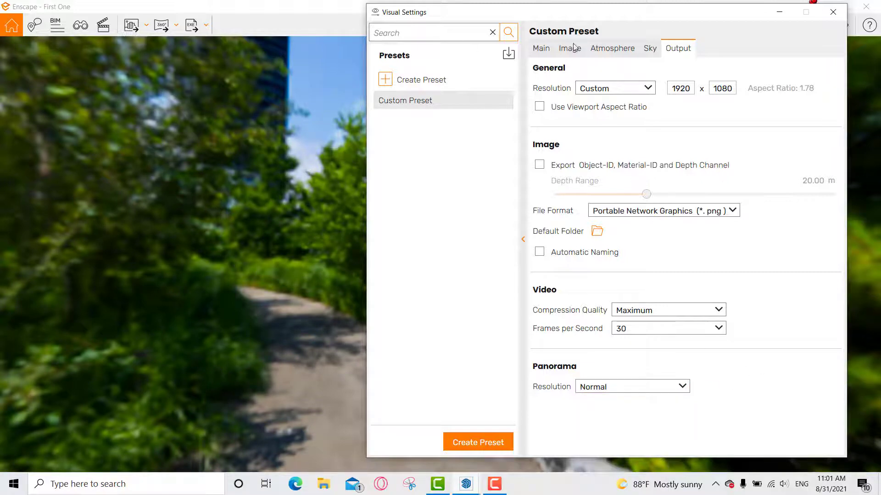
click(542, 48)
click(833, 12)
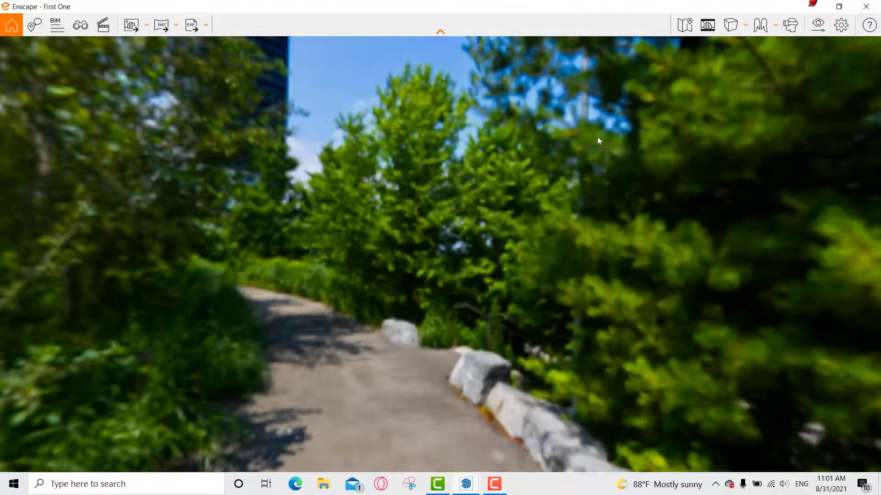
Move the camera into the bedroom and face the bed and its slatted headboard wall.
drag(606, 171, 138, 172)
key(w)
key(w)
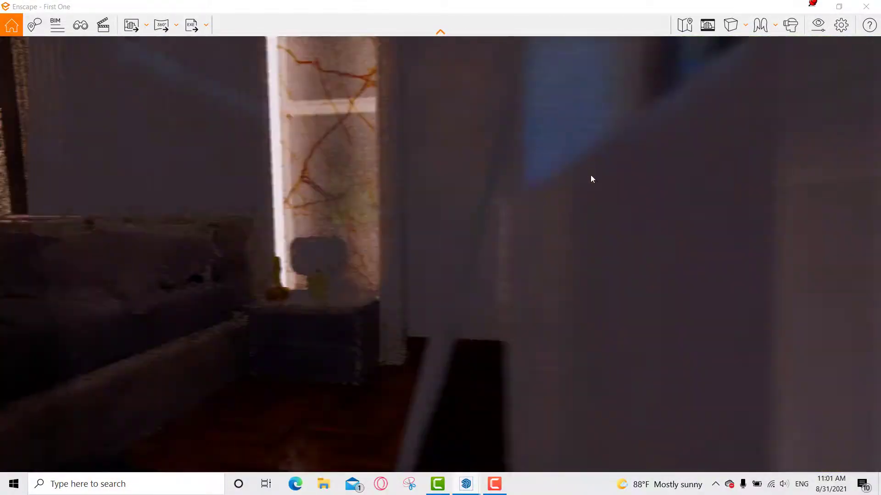
key(a)
drag(581, 221, 420, 195)
key(w)
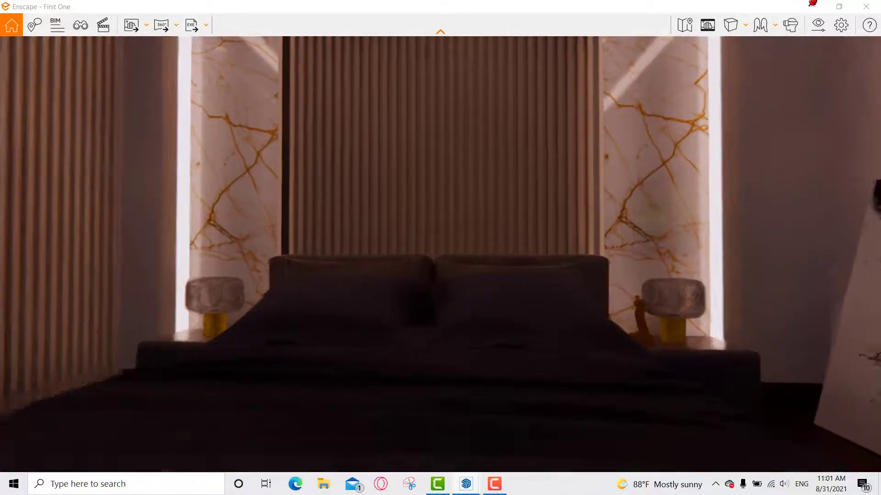
key(e)
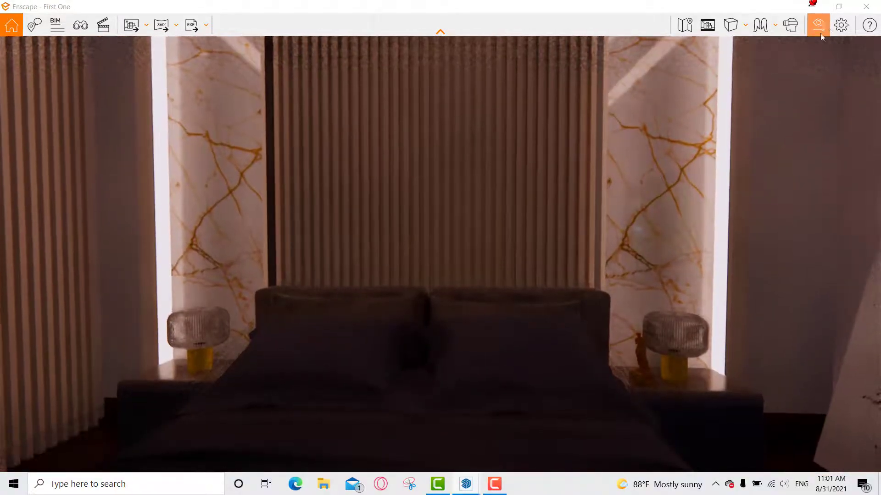
Enable White Background in the sky settings and reframe the view to bring in the painting beside the bed.
click(820, 33)
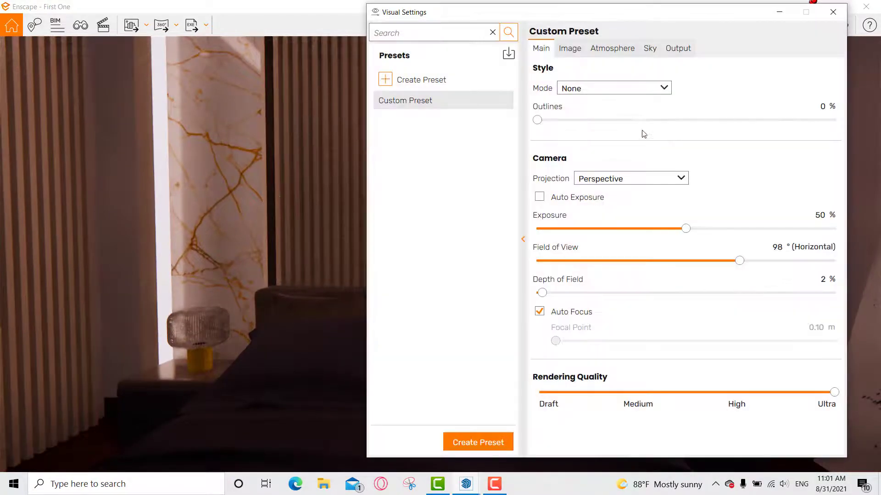
click(674, 48)
click(650, 49)
click(580, 72)
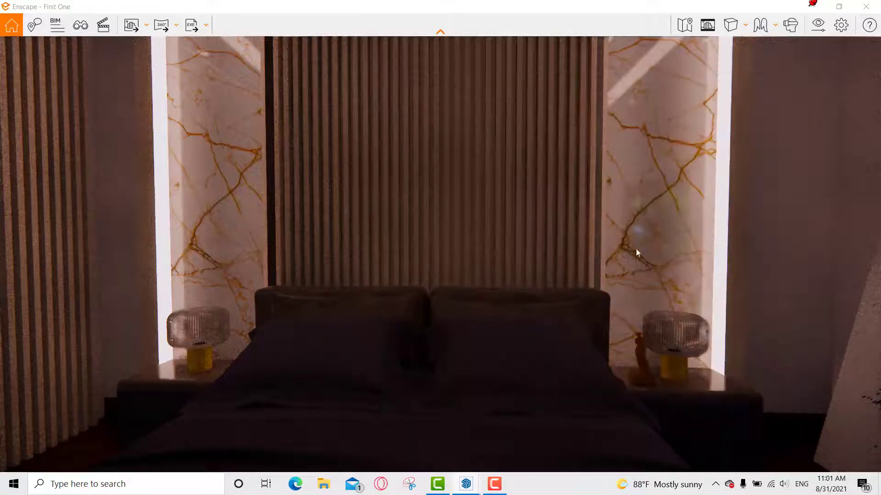
right_drag(637, 251, 699, 242)
drag(700, 242, 562, 248)
drag(563, 332, 563, 323)
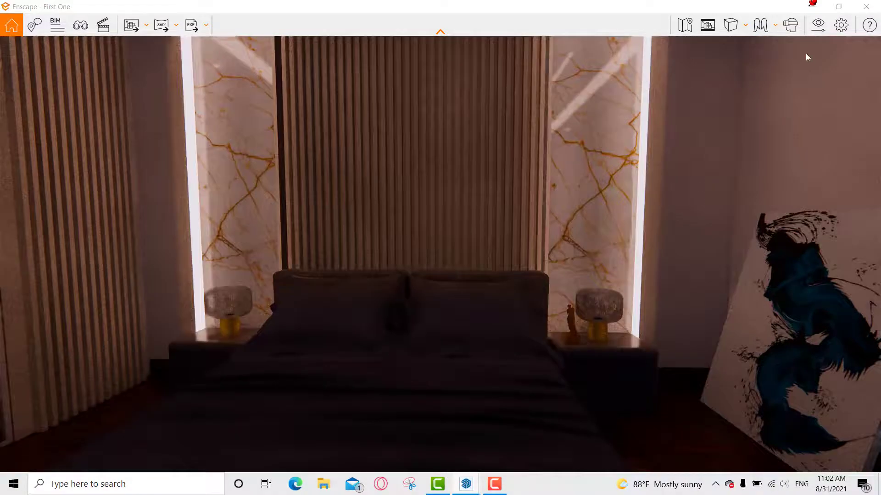
Set the horizon source to Clear and turn White Background off.
click(819, 25)
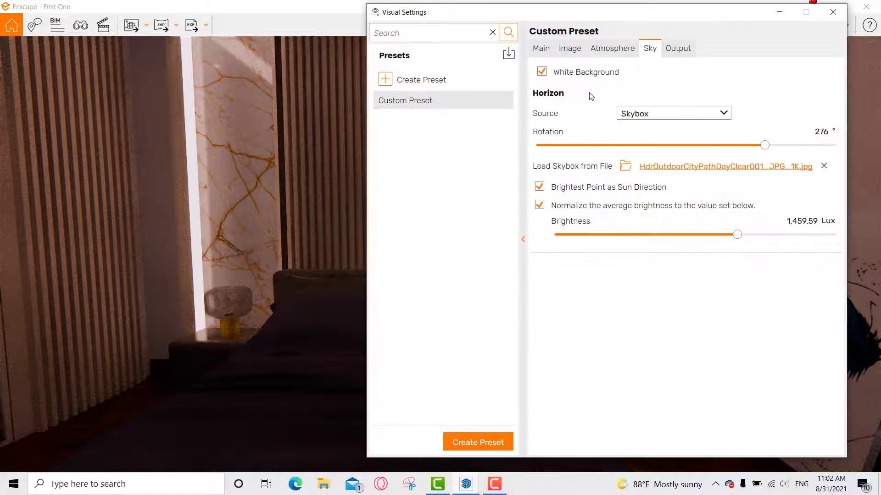
click(647, 115)
click(645, 129)
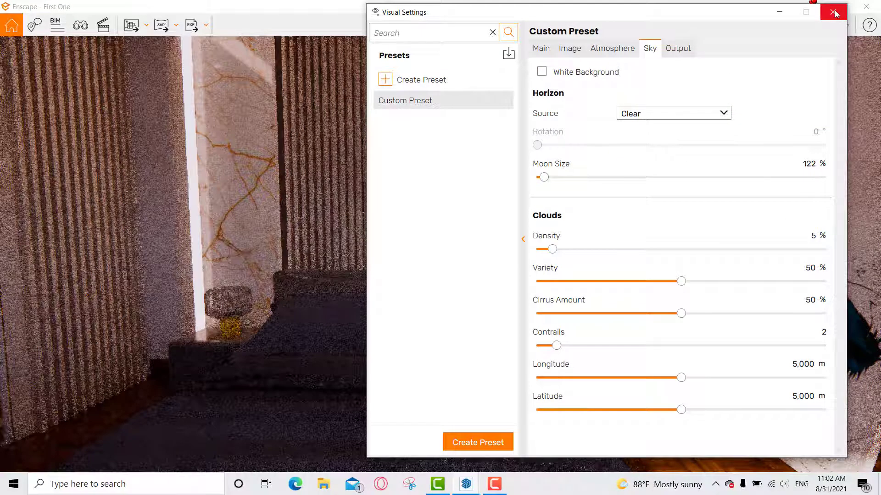
Set Night Sky Brightness to 0% and Shadow Sharpness to 44%, raise Sun Brightness, and close the visual settings.
click(546, 50)
click(569, 49)
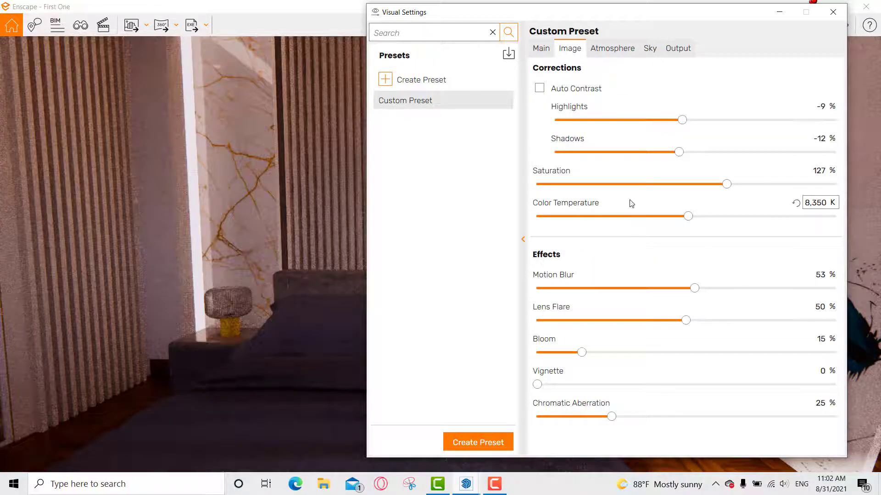
click(601, 48)
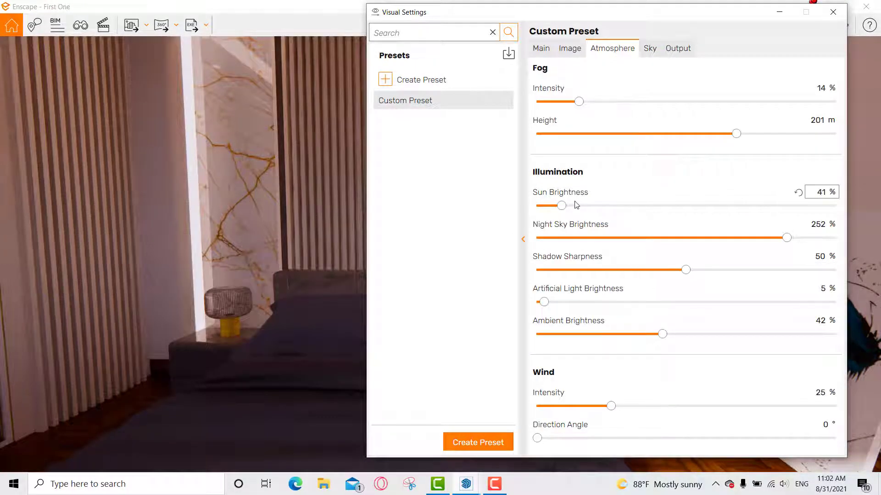
drag(562, 207, 549, 207)
drag(782, 240, 536, 238)
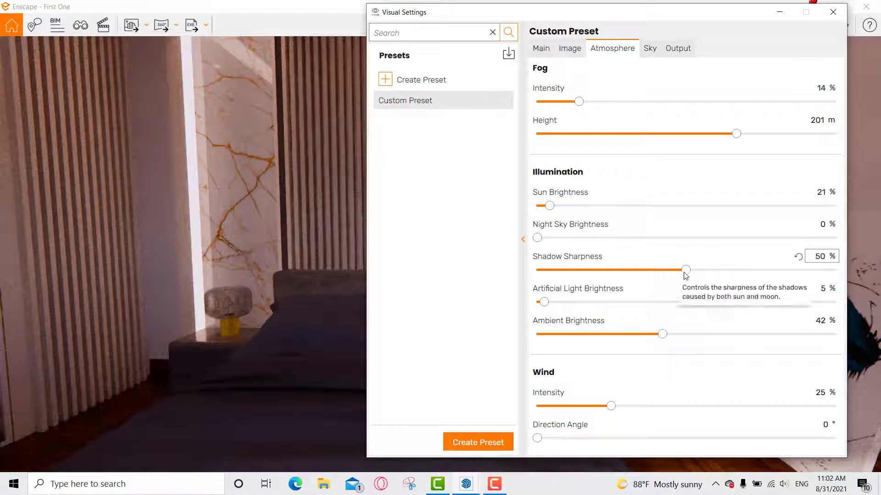
click(668, 270)
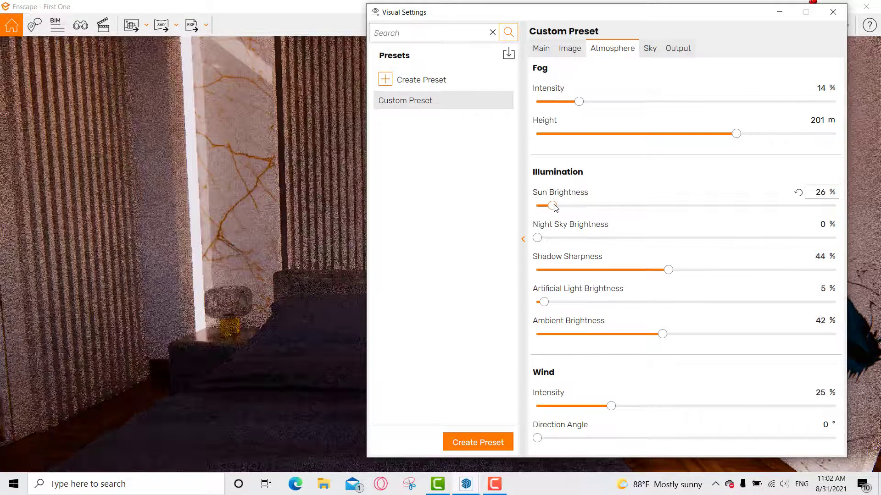
click(579, 206)
click(832, 12)
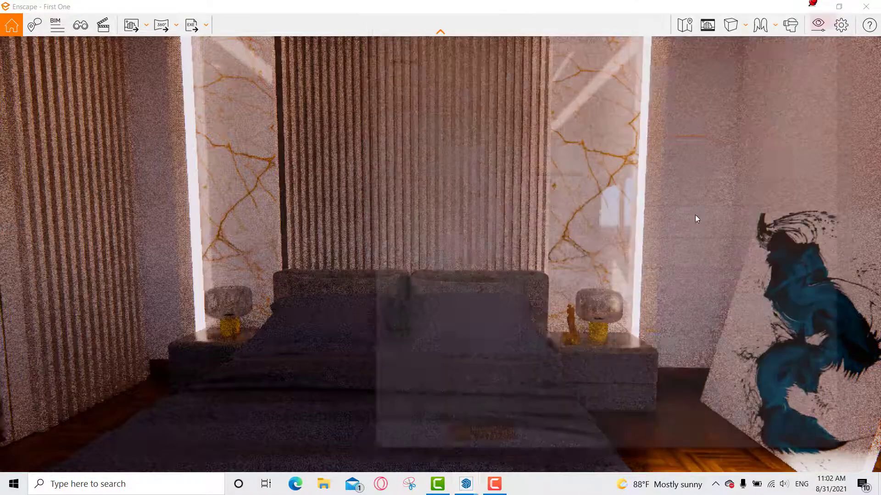
Shift the render's time of day to 11:34 and move the camera back to frame the bed with the glass cabinet.
key(u)
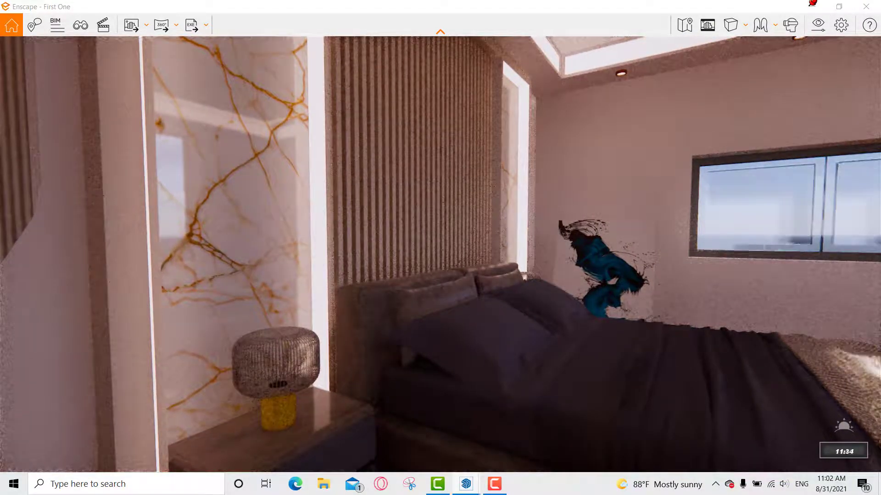
key(s)
key(d)
drag(790, 357, 661, 338)
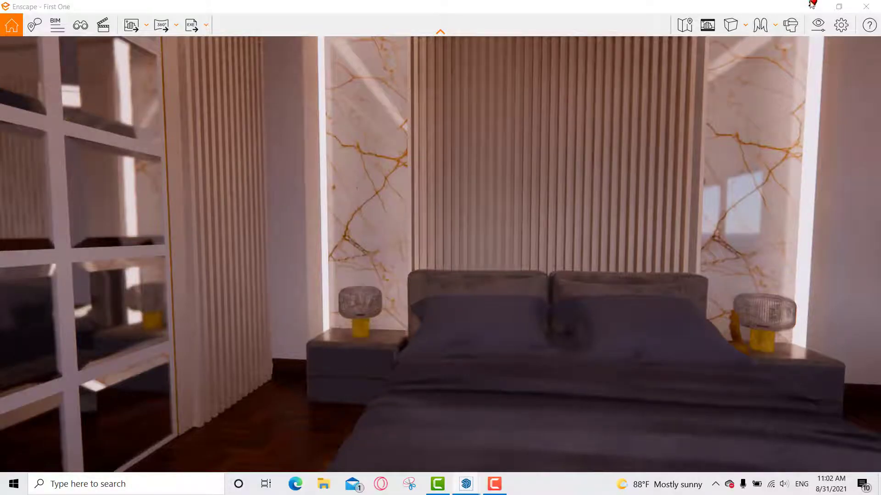
Reduce the render window, open the Enscape material editor over the SketchUp model, and arrange the two windows side by side.
click(839, 7)
mouse_move(478, 90)
mouse_down()
mouse_move(630, 105)
mouse_move(719, 84)
mouse_up()
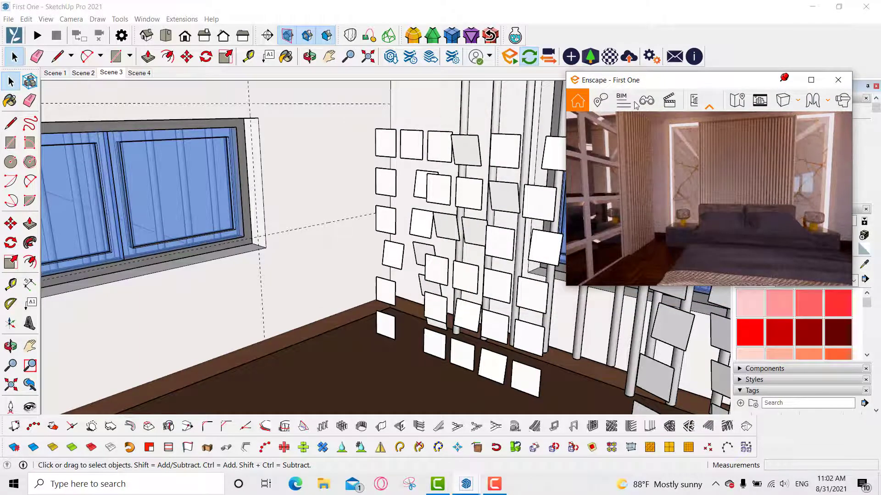
click(609, 58)
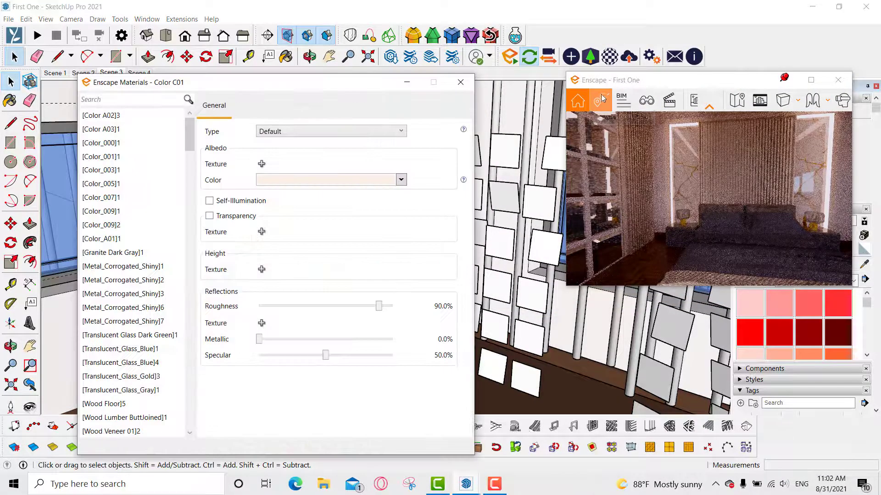
drag(266, 87, 223, 77)
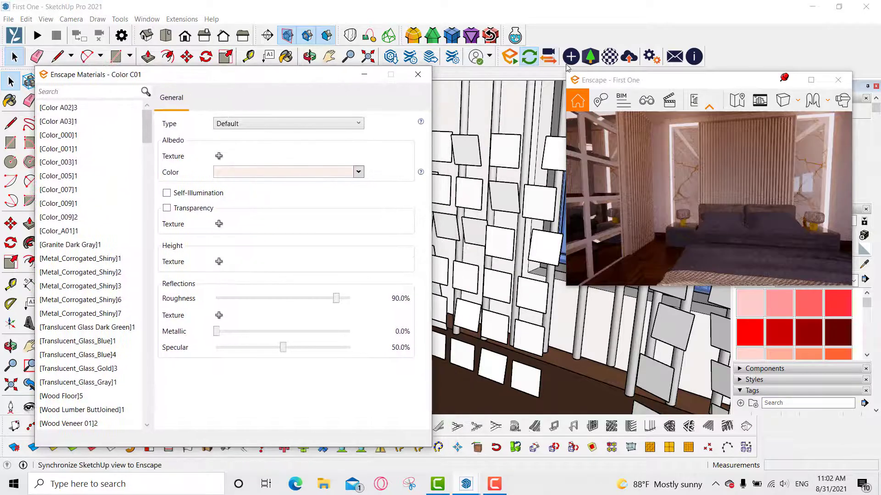
drag(617, 86, 486, 225)
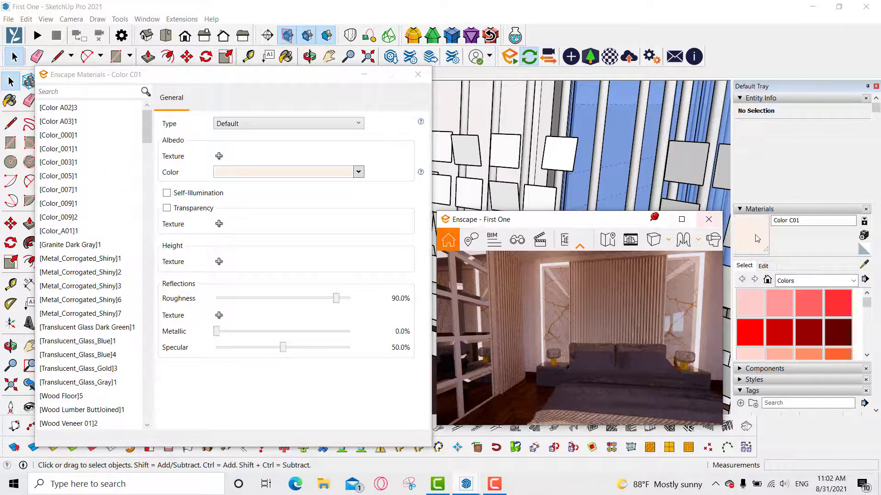
Sample the blue window glass into the material editor and check its albedo texture picker without choosing a file.
click(864, 266)
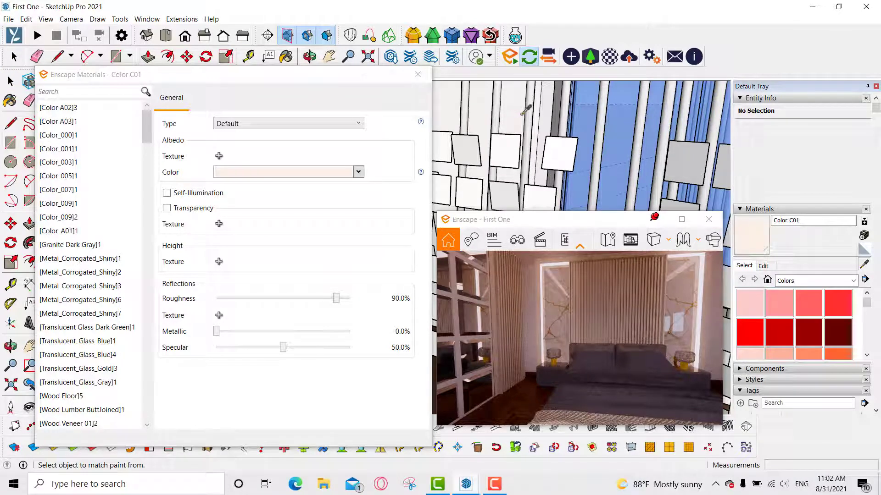
middle_drag(532, 104, 613, 123)
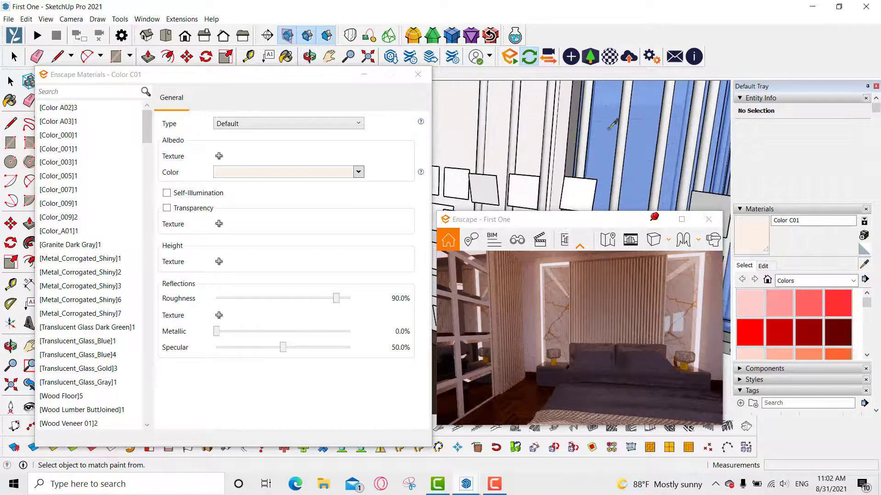
click(611, 134)
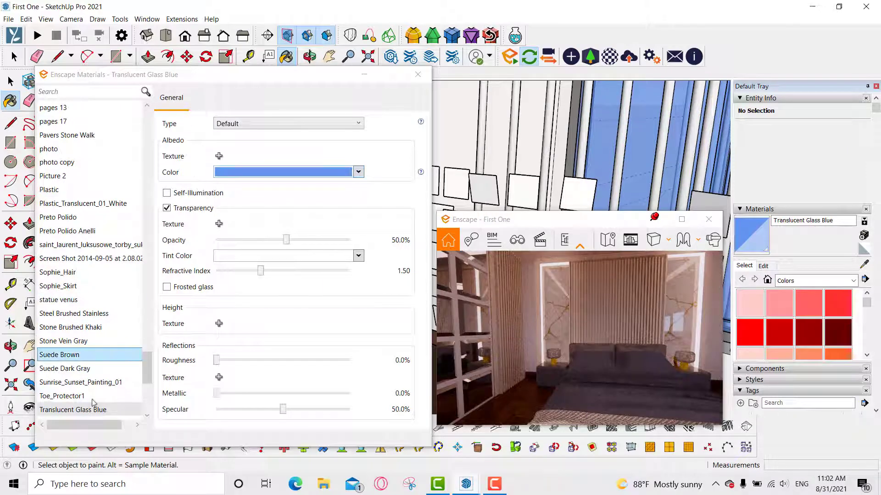
scroll(152, 373, down, 4)
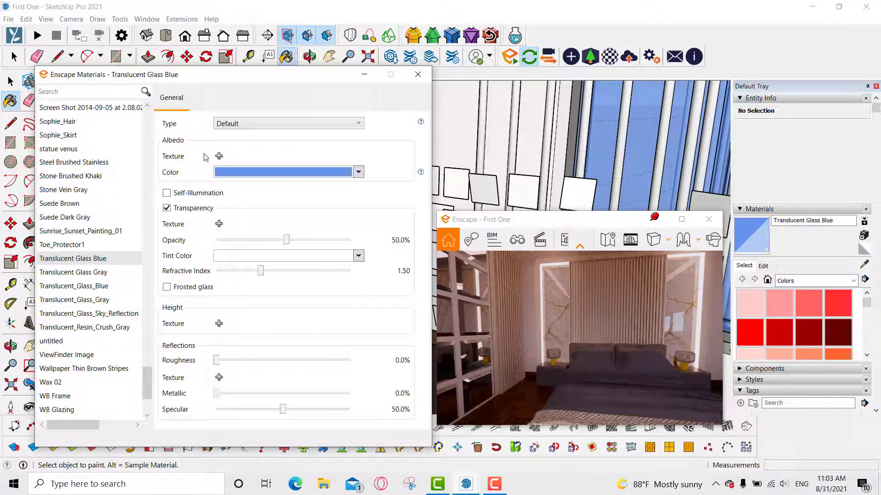
click(219, 156)
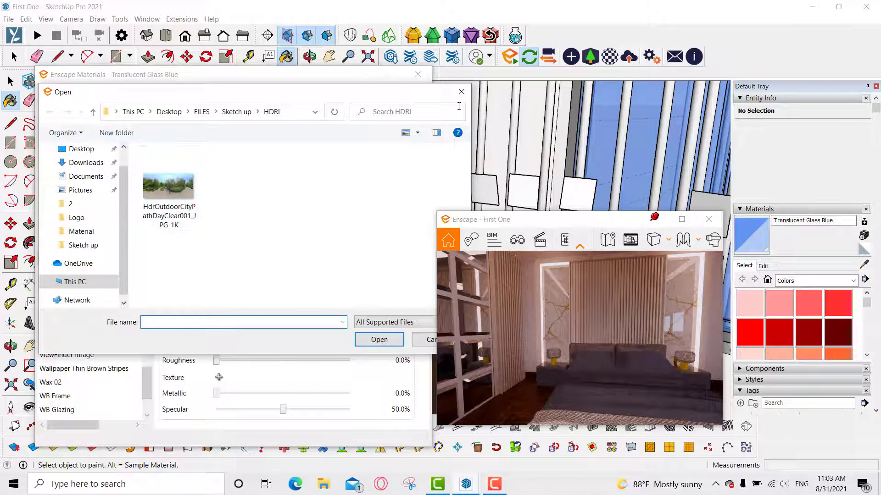
click(456, 92)
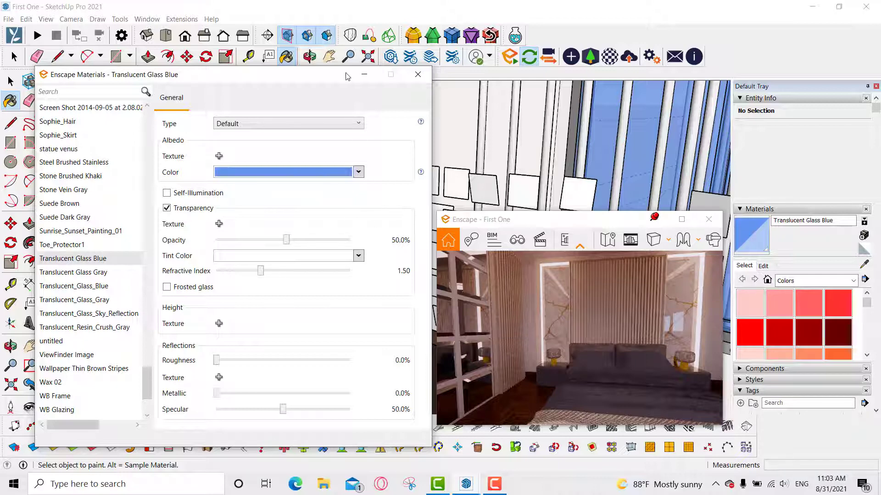
Sample the white wall material beside the window into the material editor, and move the editor clear of the render window.
drag(348, 76, 308, 105)
click(865, 266)
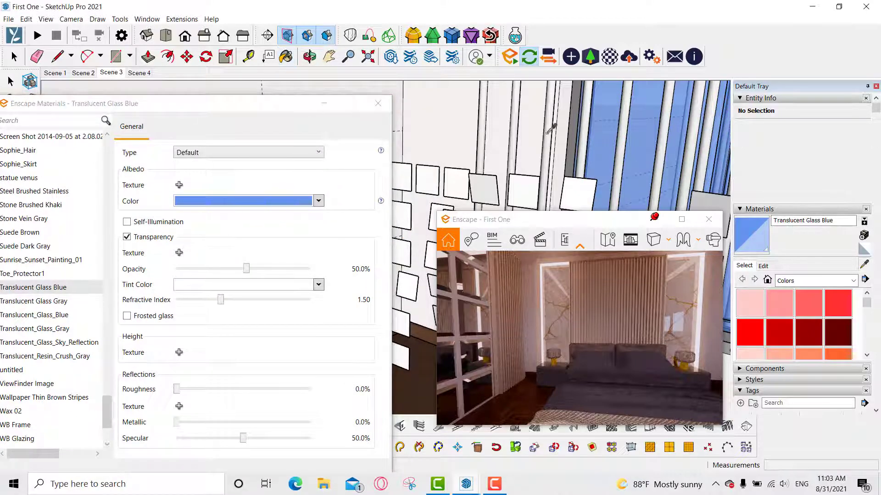
click(440, 115)
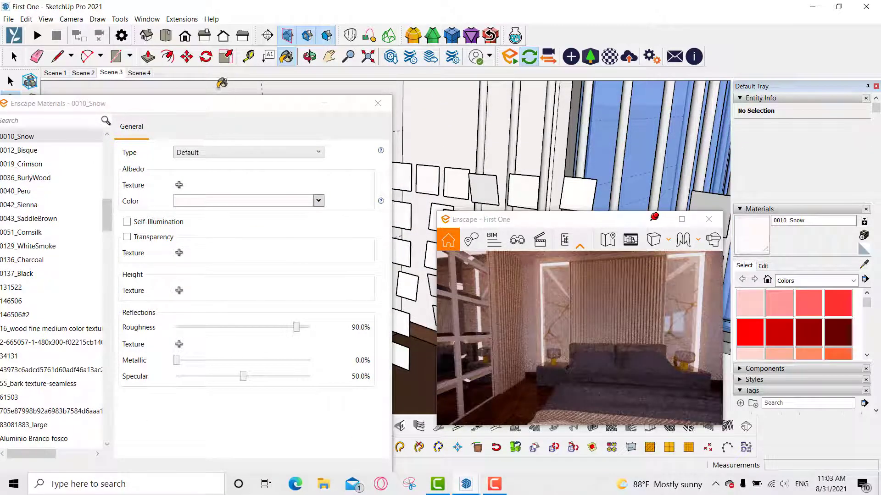
click(230, 101)
drag(231, 101, 264, 63)
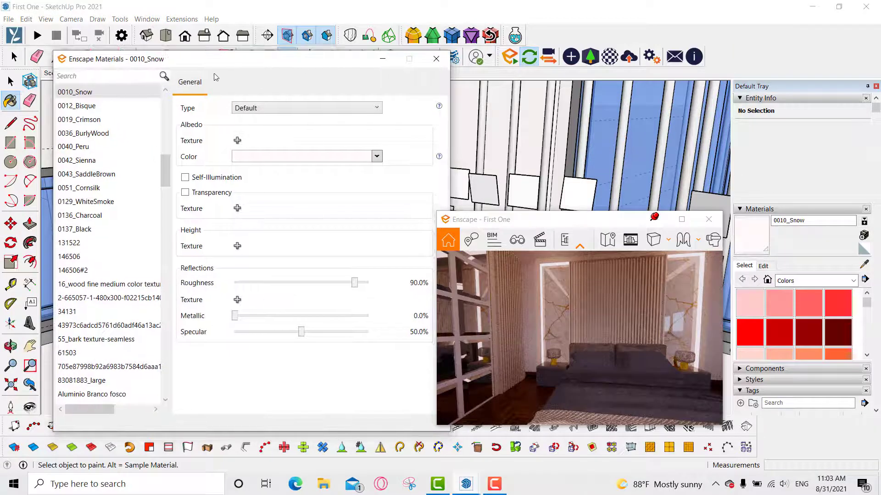
drag(206, 63, 149, 54)
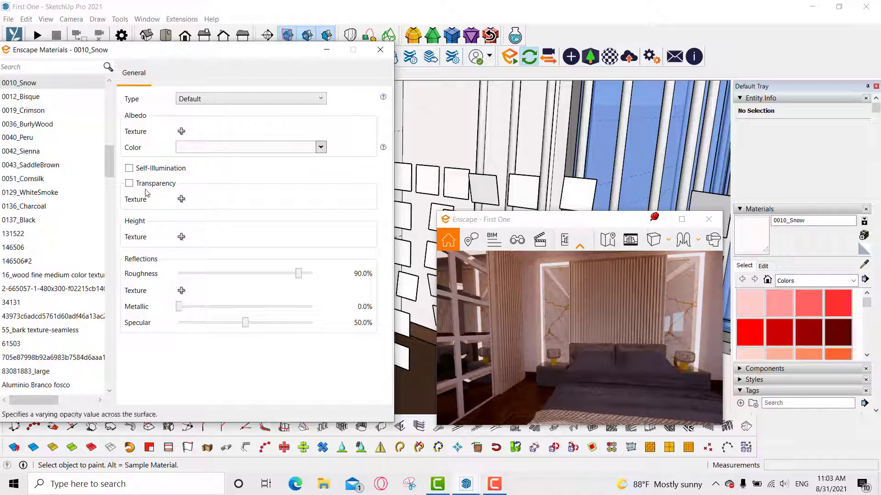
Check the transparency and height texture pickers of the 0010_Snow material without choosing files, and set its Roughness to 90.5%.
click(182, 200)
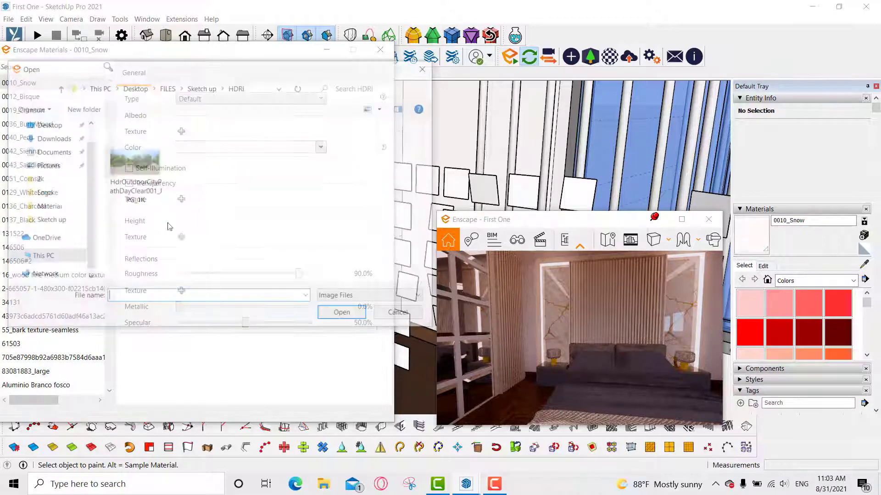
click(425, 67)
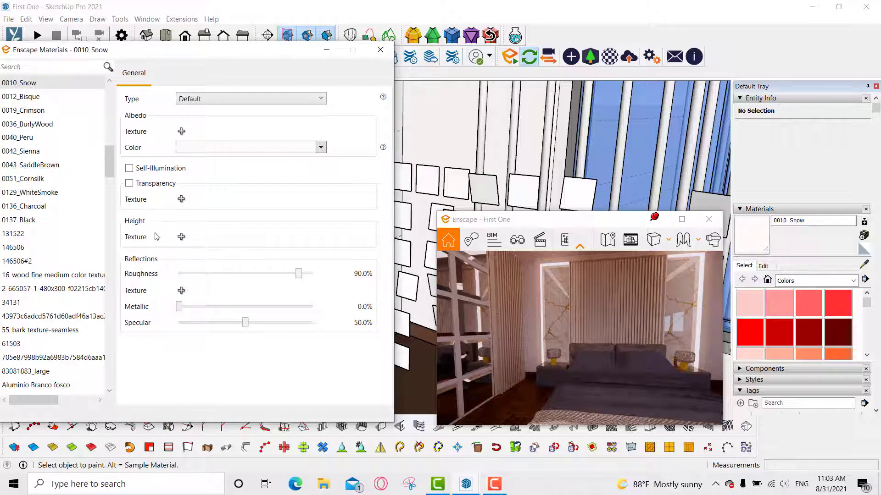
click(181, 235)
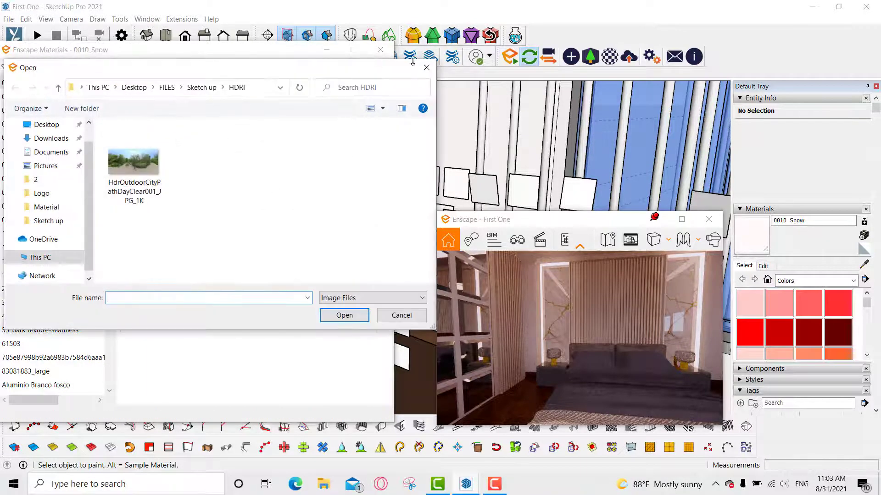
click(424, 69)
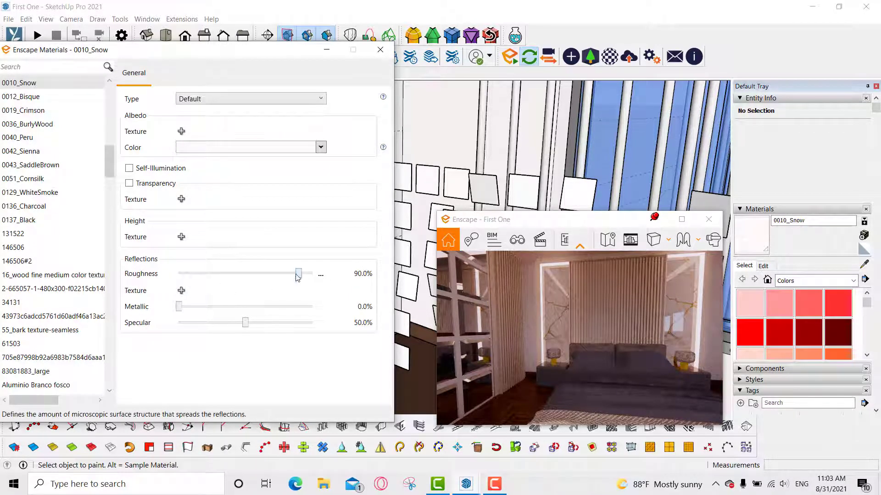
drag(297, 277, 178, 277)
drag(178, 274, 299, 285)
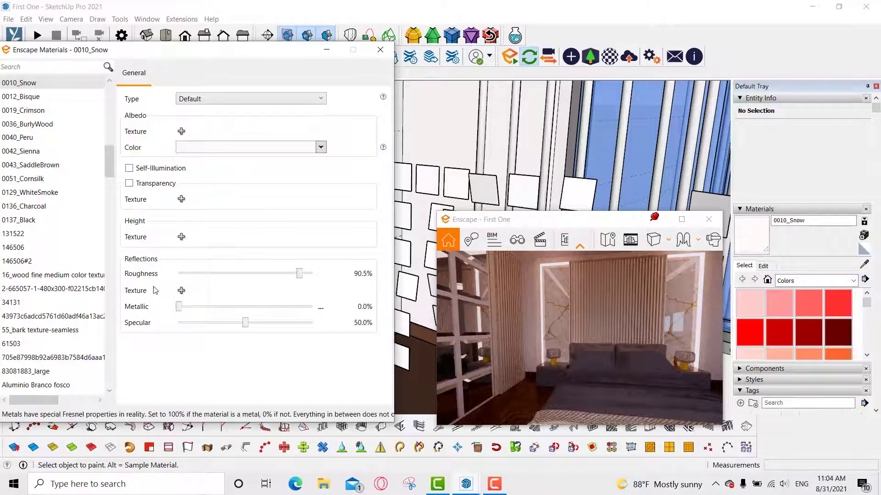
Move the render camera to a close view of the foot of the bed and the rug.
drag(561, 391, 606, 418)
key(w)
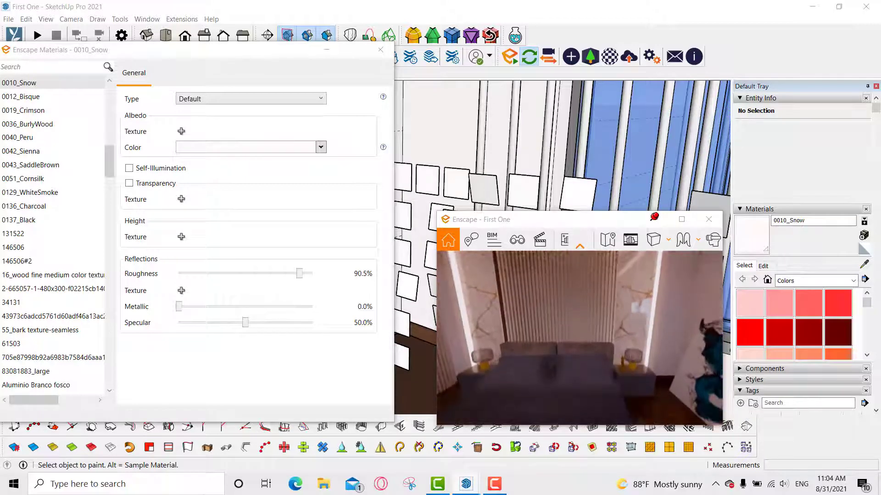
key(q)
key(w)
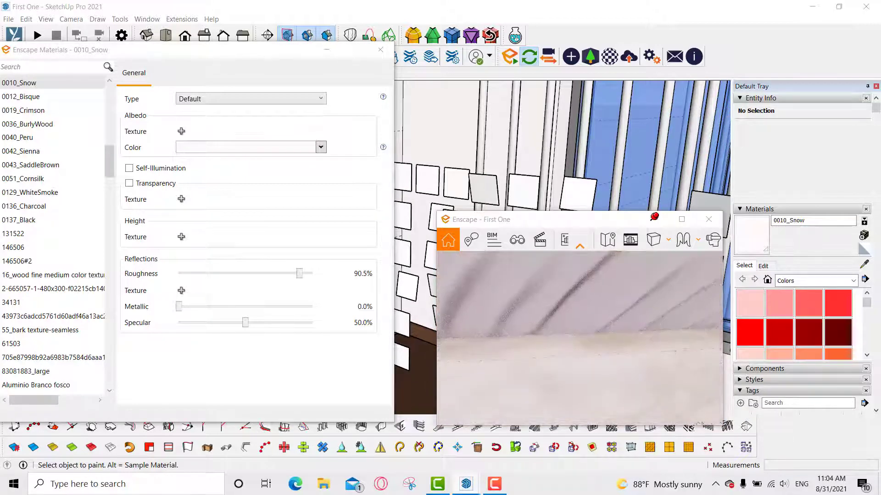
key(s)
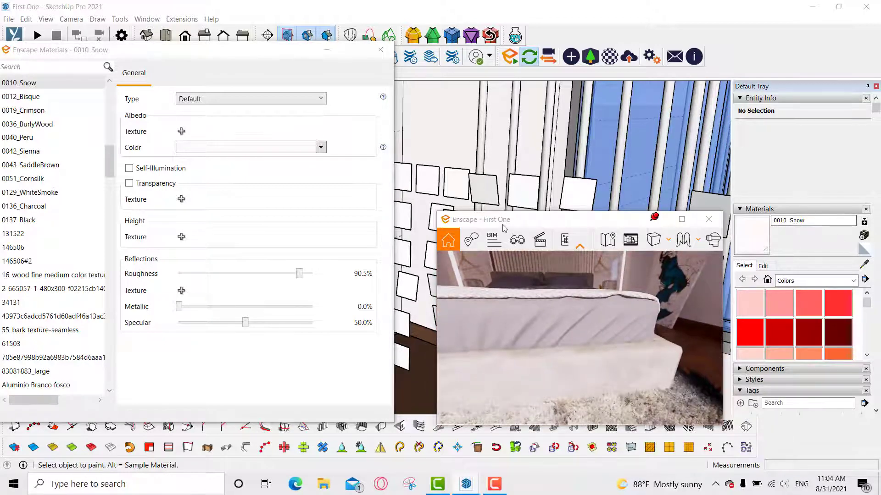
Switch the model to Scene 2, sample the bed frame's fabric, and arrange the render window beside the material editor.
mouse_move(503, 225)
mouse_down()
mouse_move(451, 379)
mouse_move(383, 456)
mouse_up()
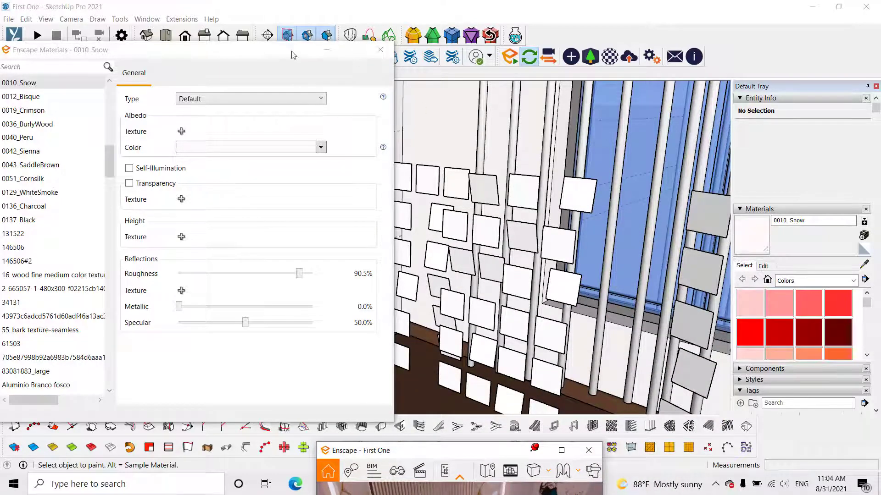
drag(320, 51, 306, 161)
click(83, 73)
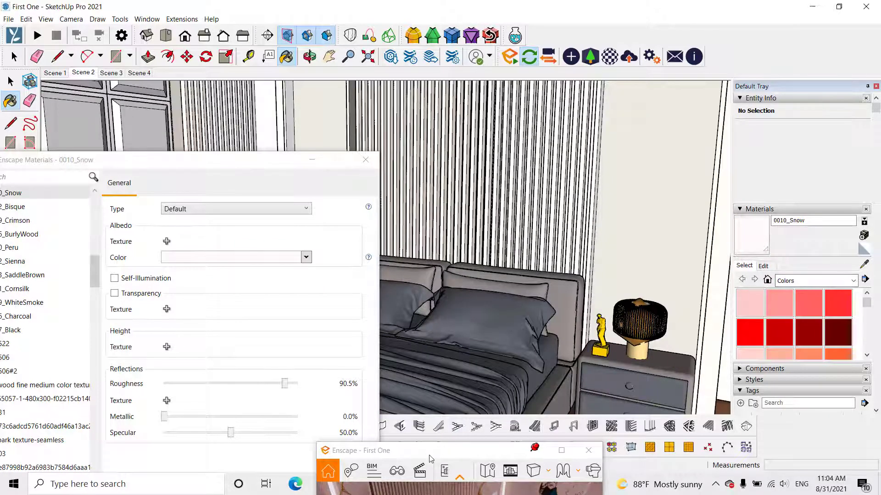
drag(461, 450, 247, 132)
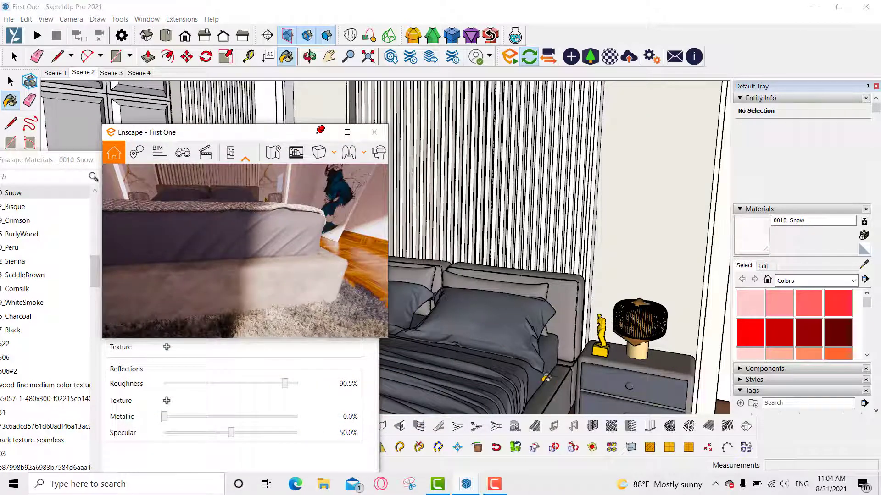
click(863, 264)
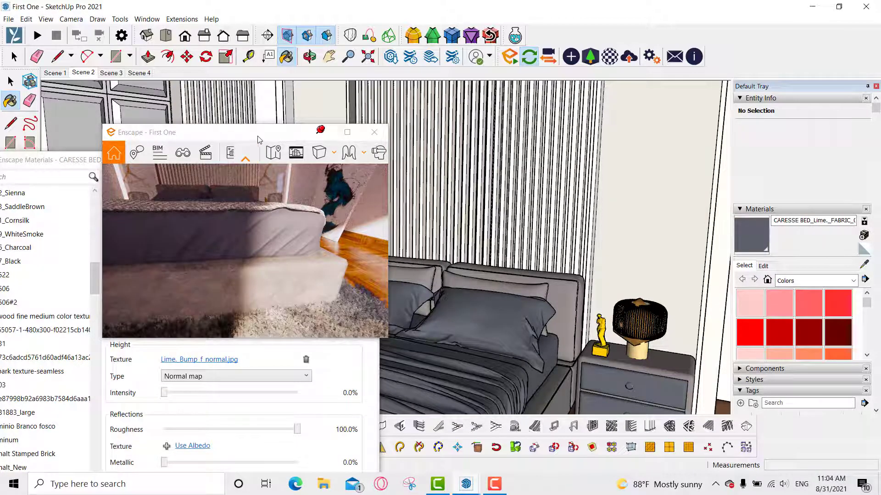
drag(247, 132, 559, 96)
drag(276, 163, 283, 40)
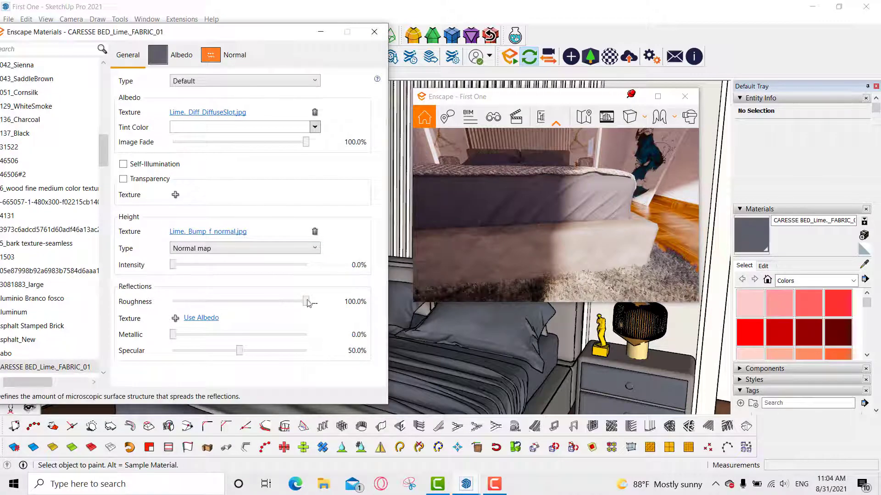
Bring the render closer to the bed and set the bed frame fabric's Roughness to 0% and Metallic to 62.3%.
click(581, 184)
scroll(581, 184, up, 3)
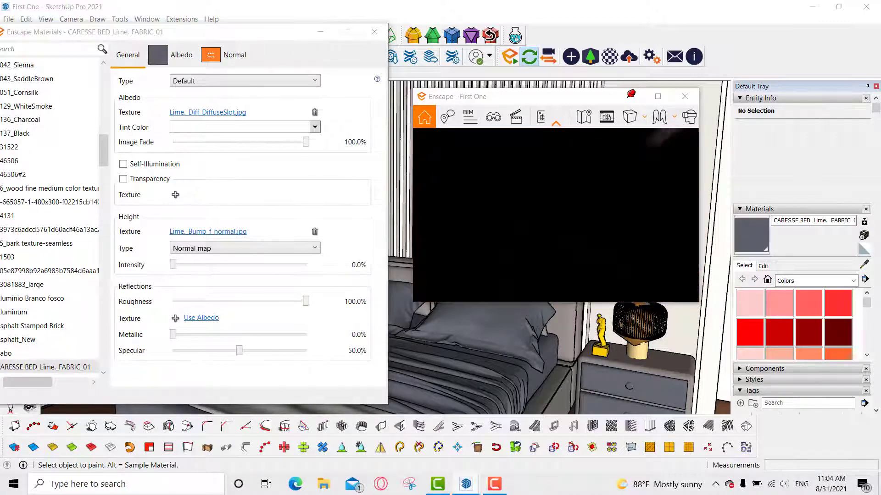
scroll(581, 184, down, 3)
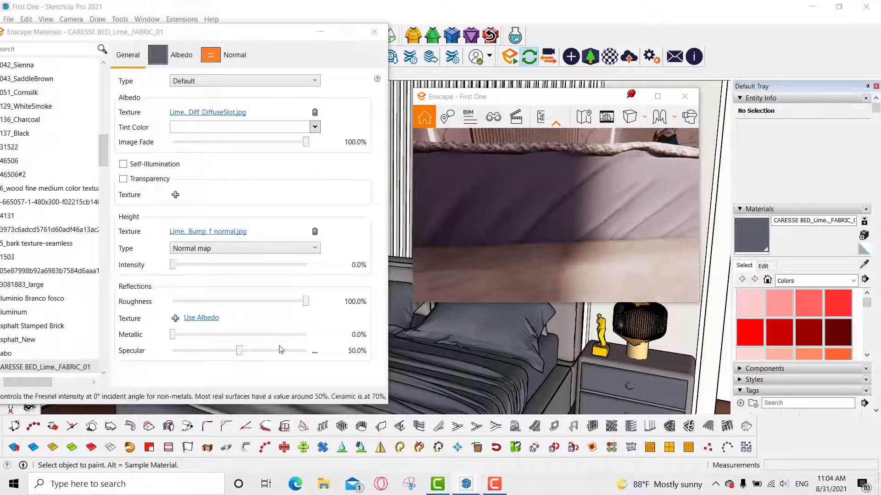
drag(306, 302, 240, 304)
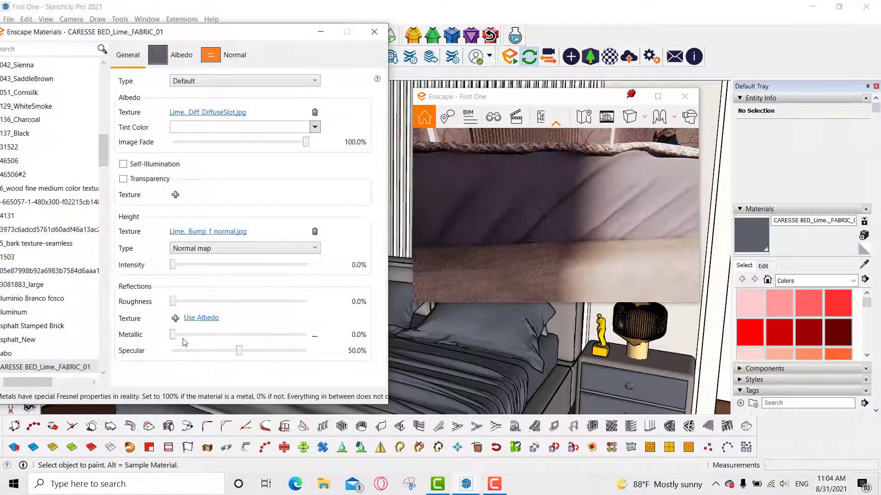
drag(173, 335, 255, 335)
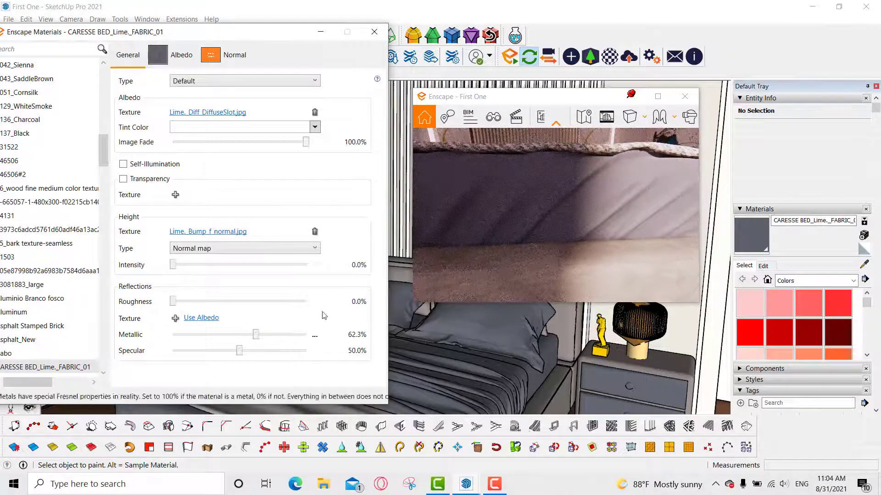
Bring the bed cover into view in the model and sample its fabric into the material editor.
click(555, 367)
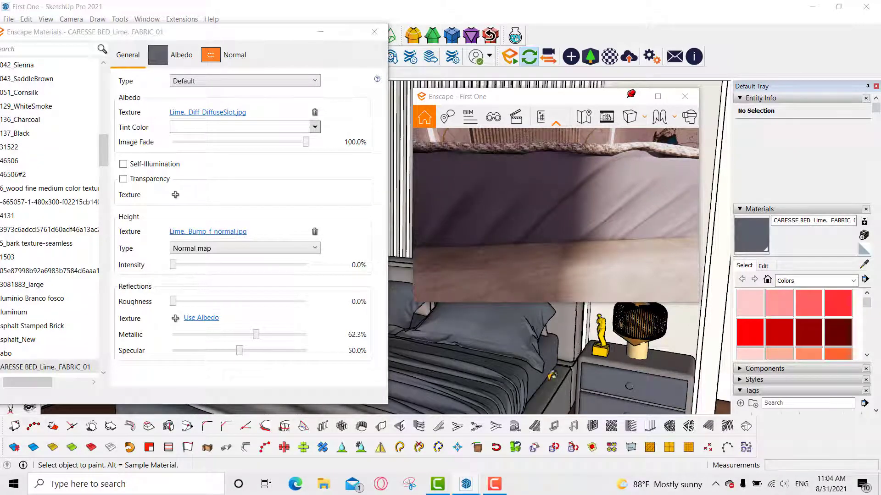
key(a)
right_click(550, 378)
shift+middle_drag(550, 379, 605, 323)
key(space)
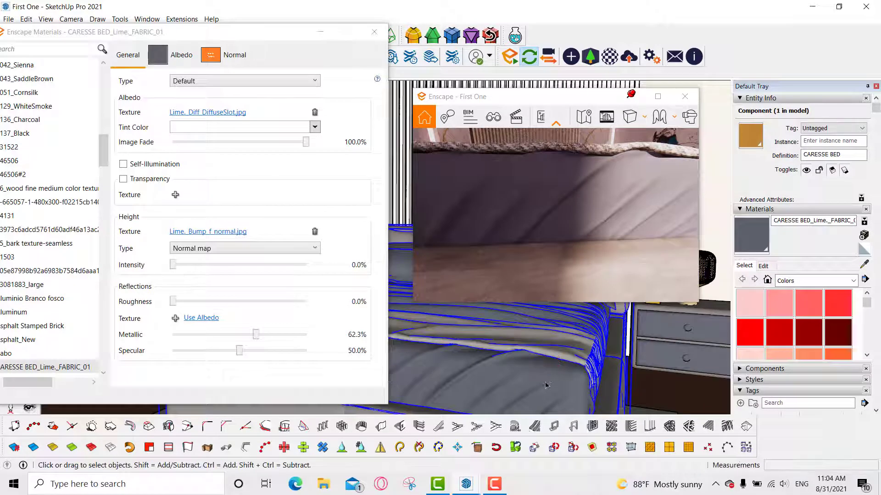
click(865, 265)
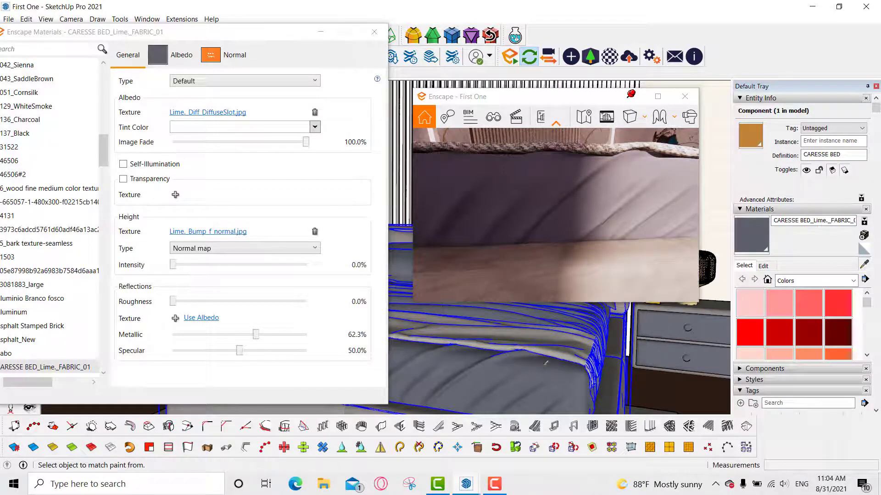
click(510, 379)
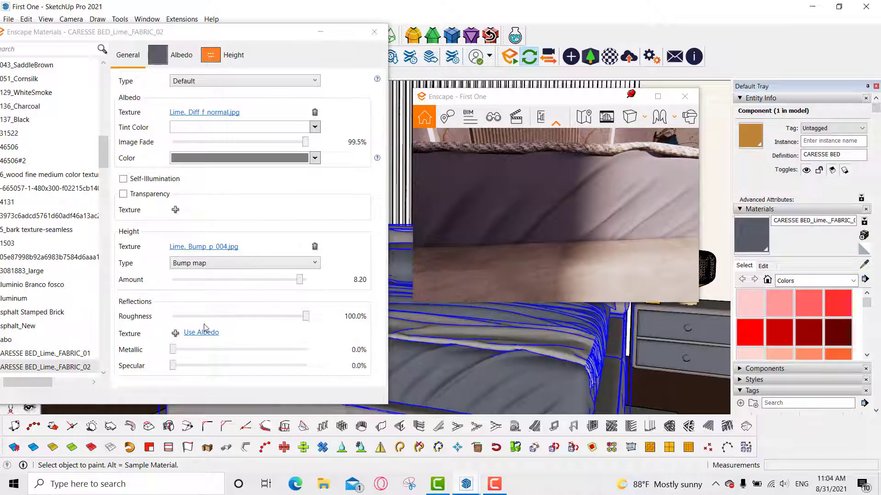
Try lower Roughness and higher Metallic on the bed cover fabric, and return Roughness to 100% and Metallic to 0%.
drag(305, 316, 173, 316)
right_drag(561, 214, 610, 214)
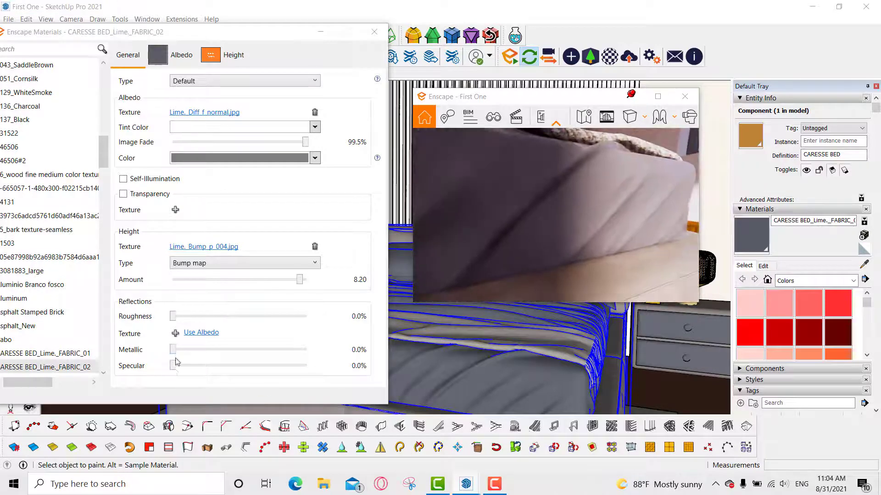
drag(173, 350, 240, 349)
drag(170, 320, 260, 317)
drag(239, 349, 173, 350)
drag(260, 316, 317, 316)
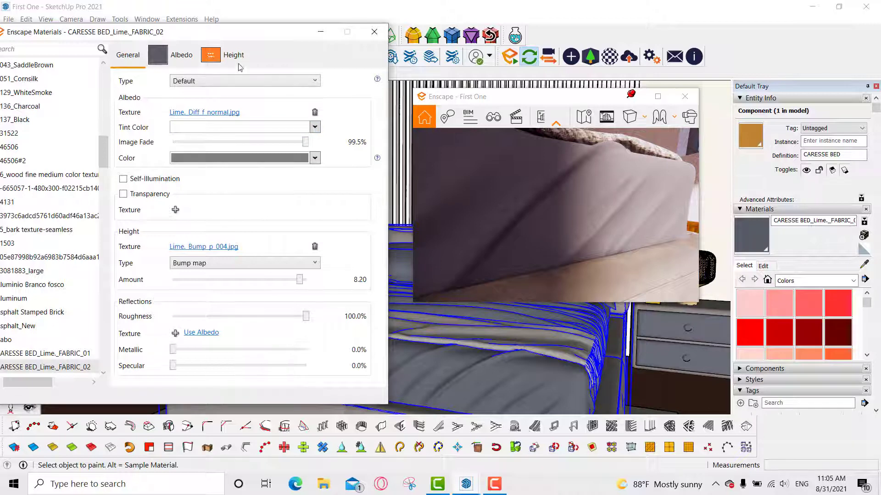
Examine the bed cover fabric's height and albedo texture settings, and return to its general material settings.
click(225, 55)
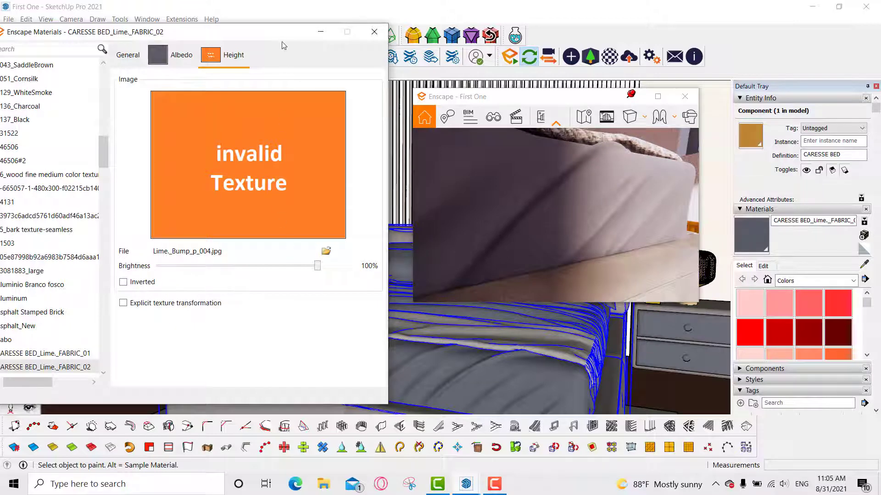
drag(289, 39, 427, 70)
click(317, 86)
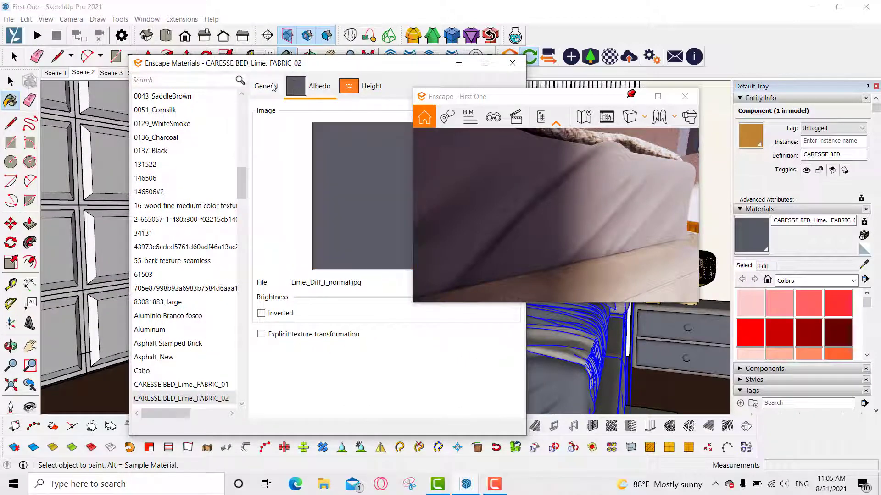
click(269, 86)
drag(334, 64, 299, 43)
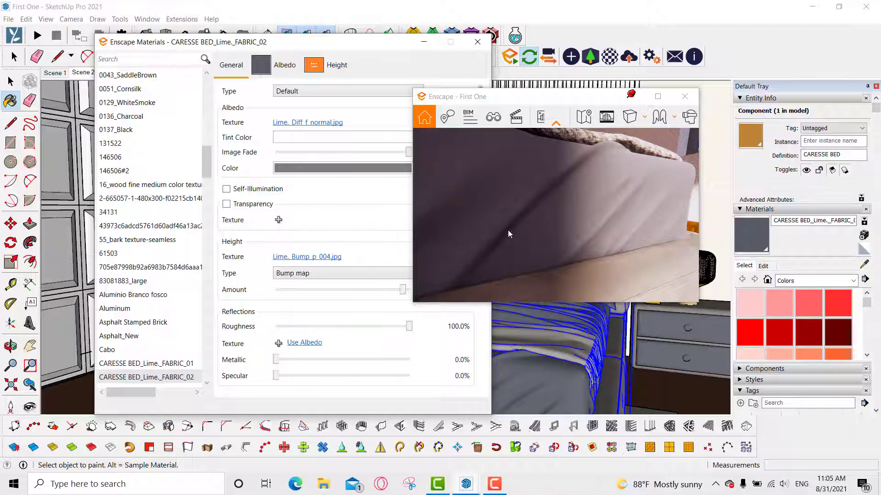
click(449, 492)
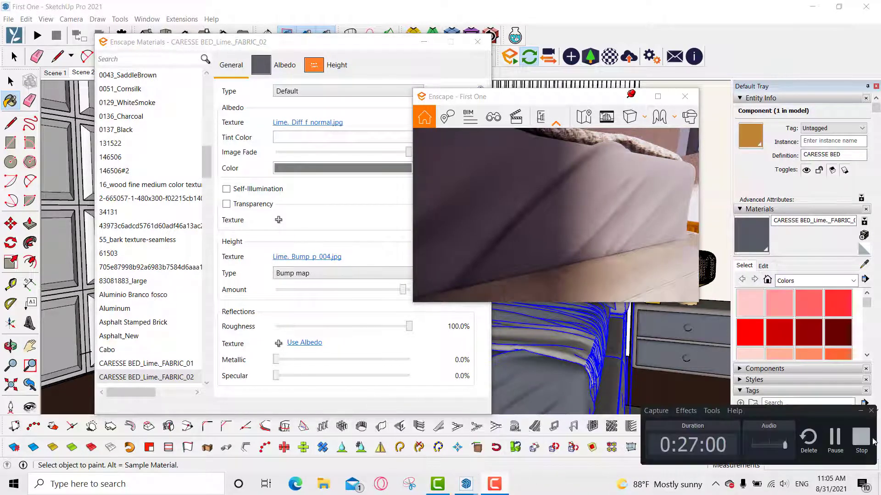